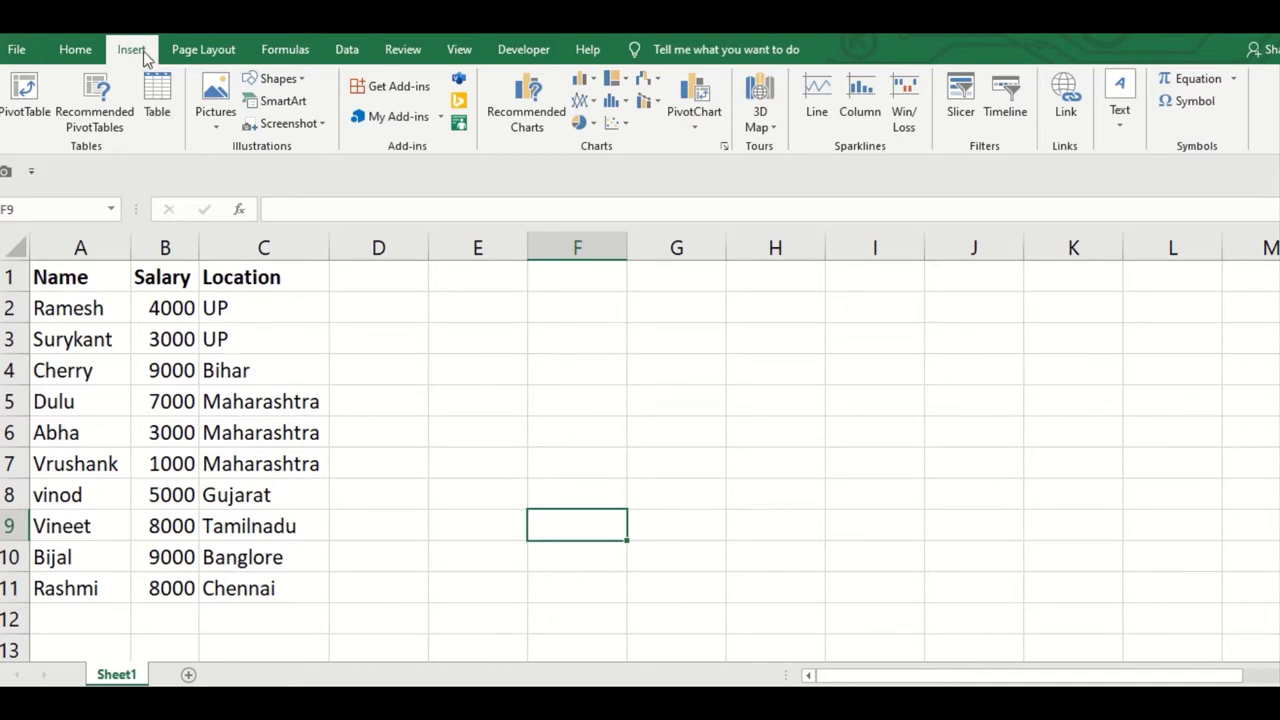
Look over the Home and Insert ribbons and select empty cell D5 beside the salary data
left_click(75, 50)
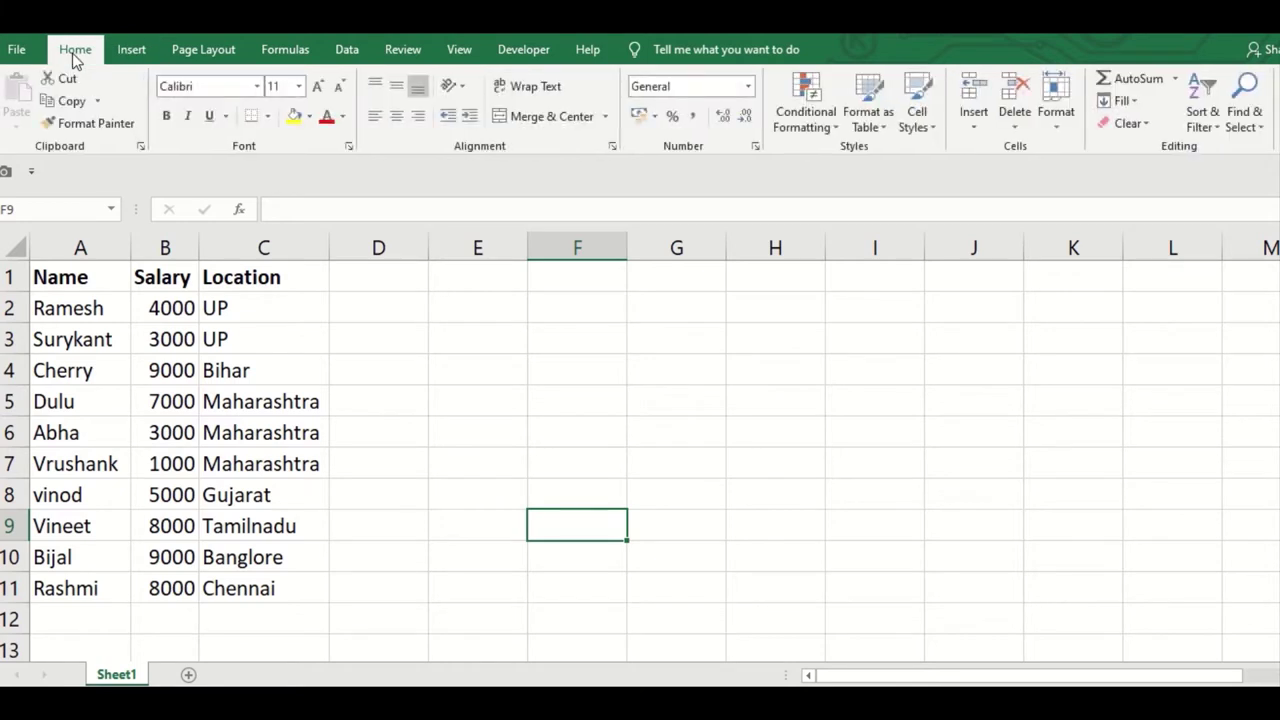
left_click(128, 52)
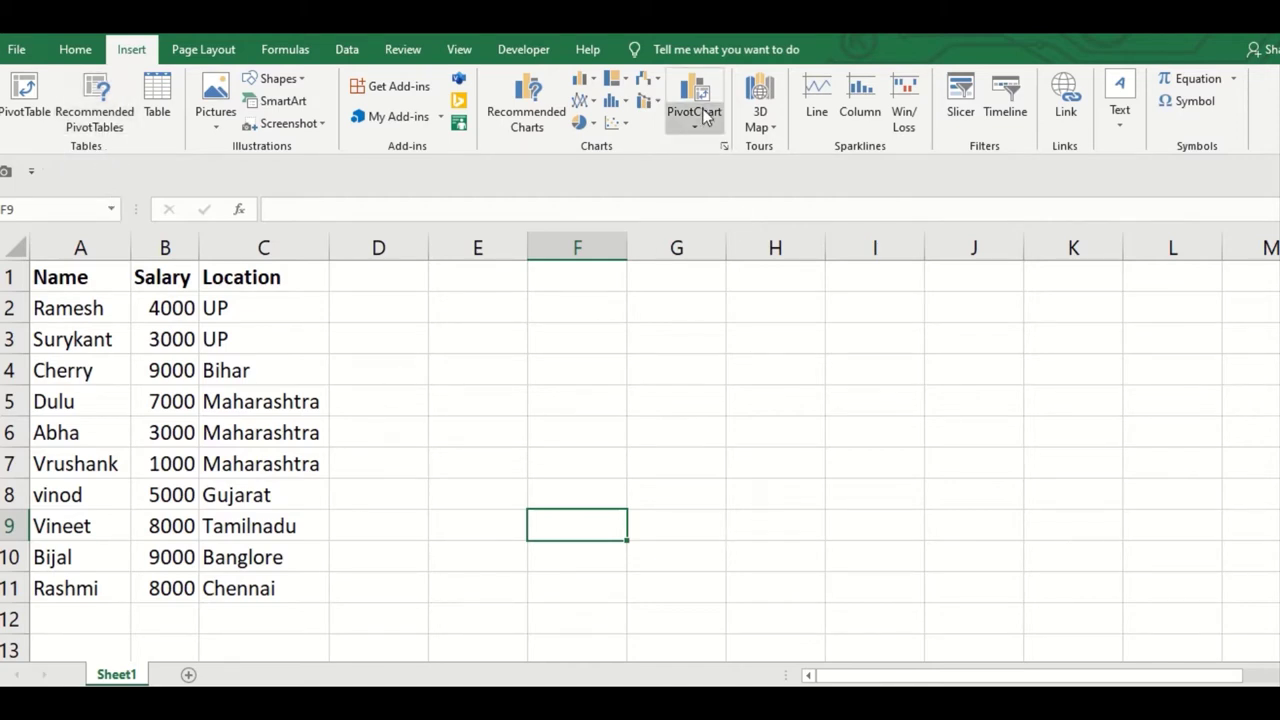
left_click(405, 397)
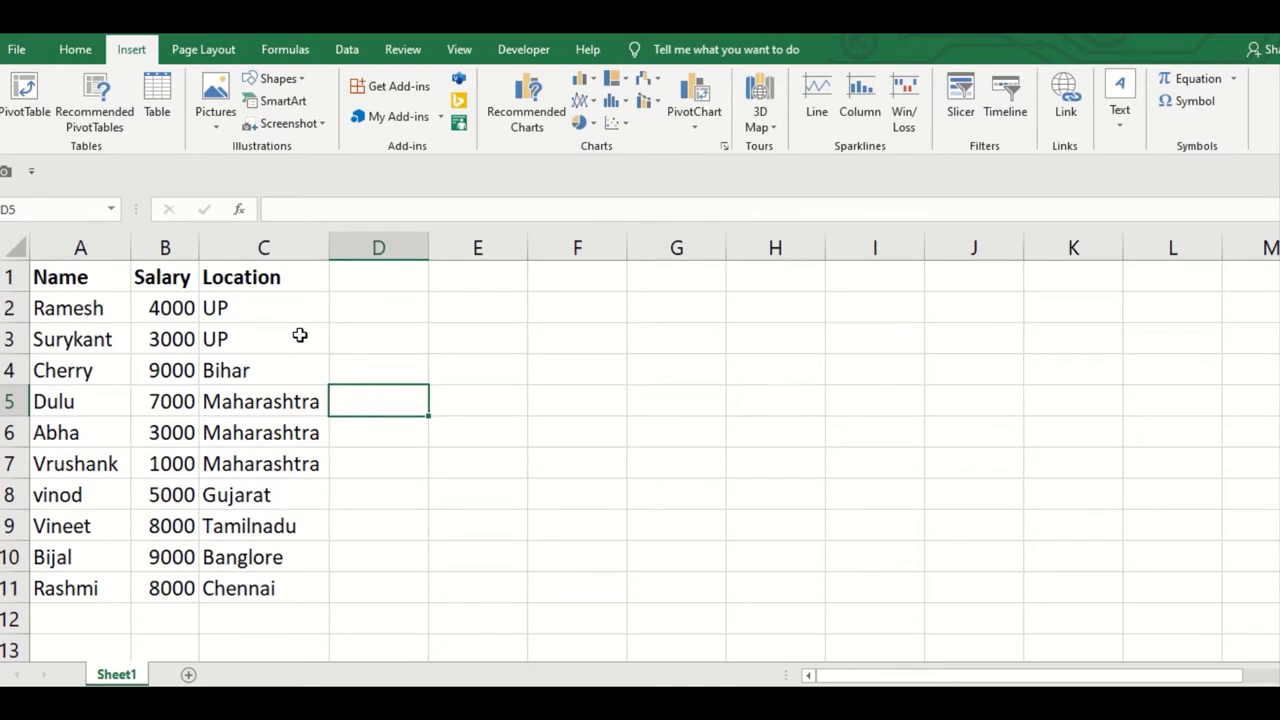
Switch from Excel to the Chrome window showing Google Images results for 'happy diwali free images'
key("alt+Tab")
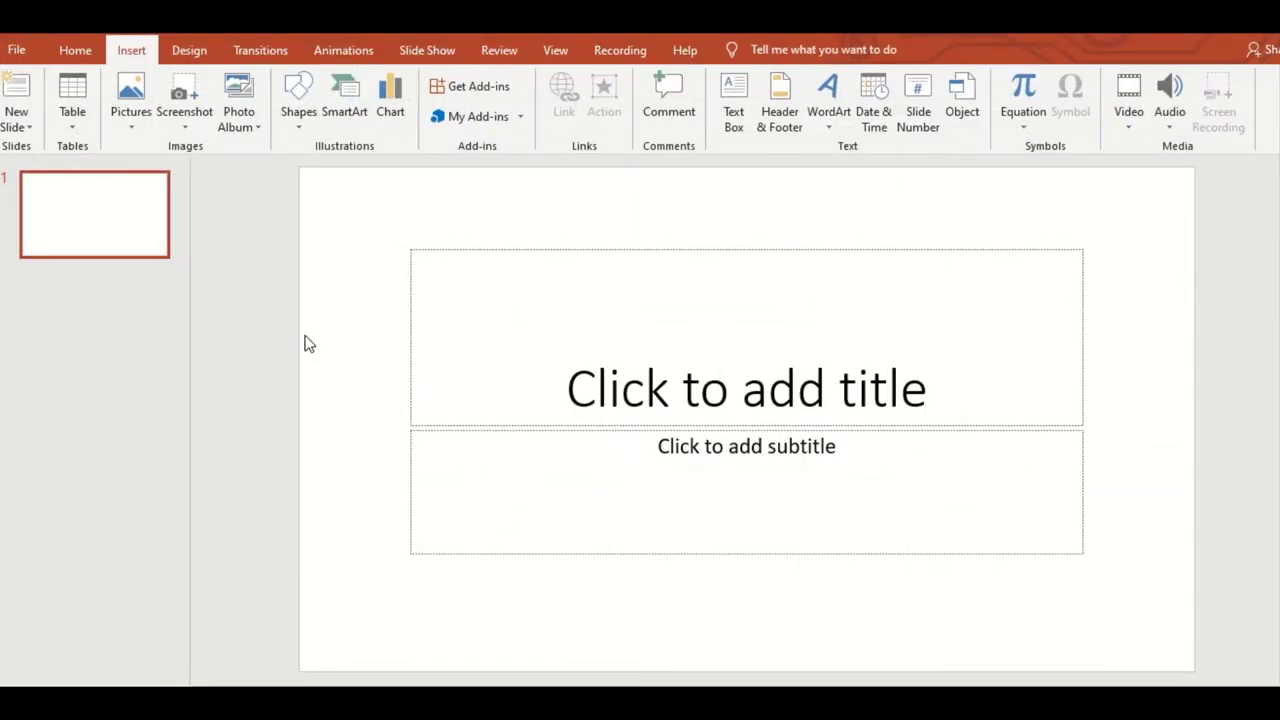
key("alt+Tab")
key("Tab")
Scroll through the Diwali image results before returning to the Excel salary sheet
scroll(449, 443, "up", 4)
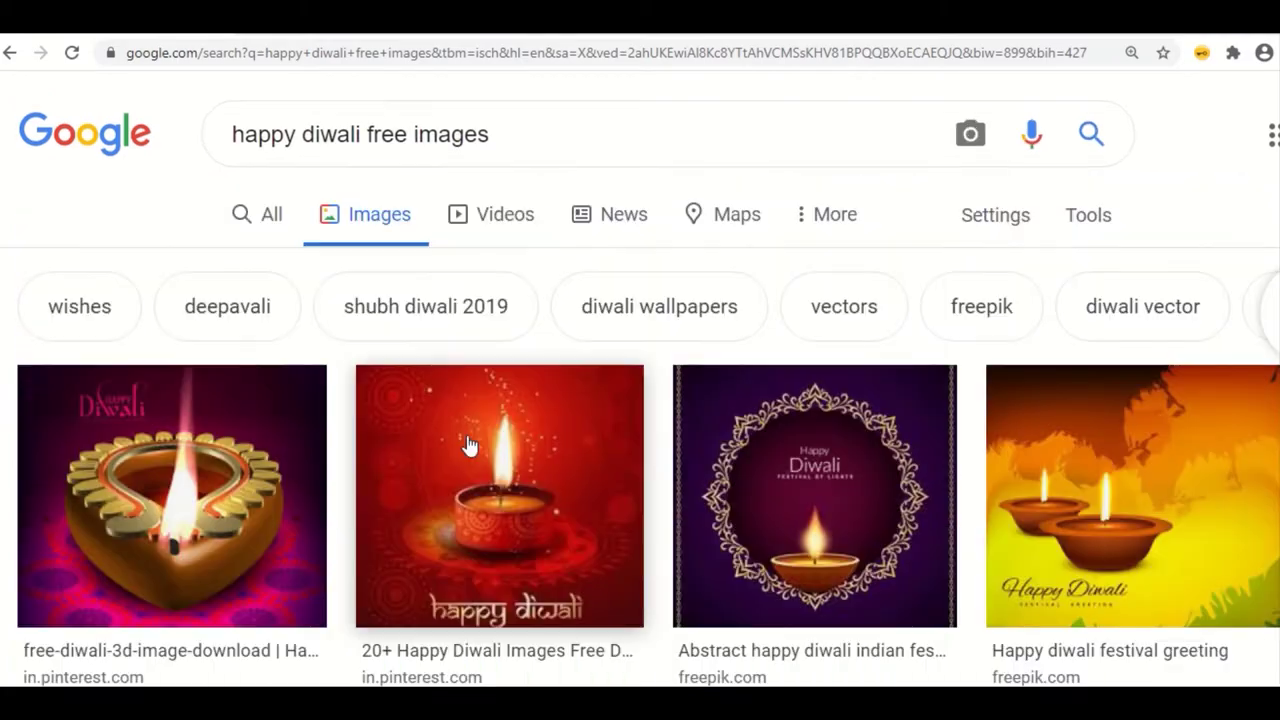
scroll(474, 449, "down", 1)
scroll(480, 452, "down", 5)
scroll(480, 452, "down", 1)
scroll(480, 447, "down", 3)
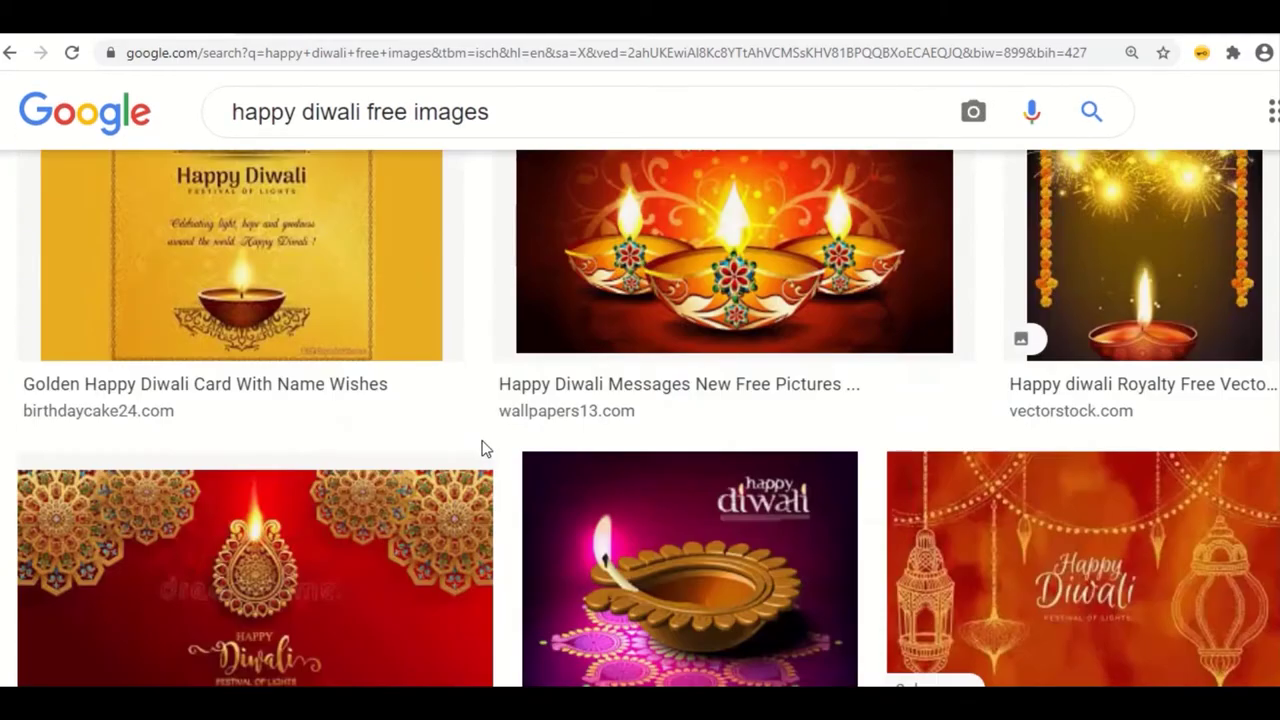
scroll(483, 449, "down", 3)
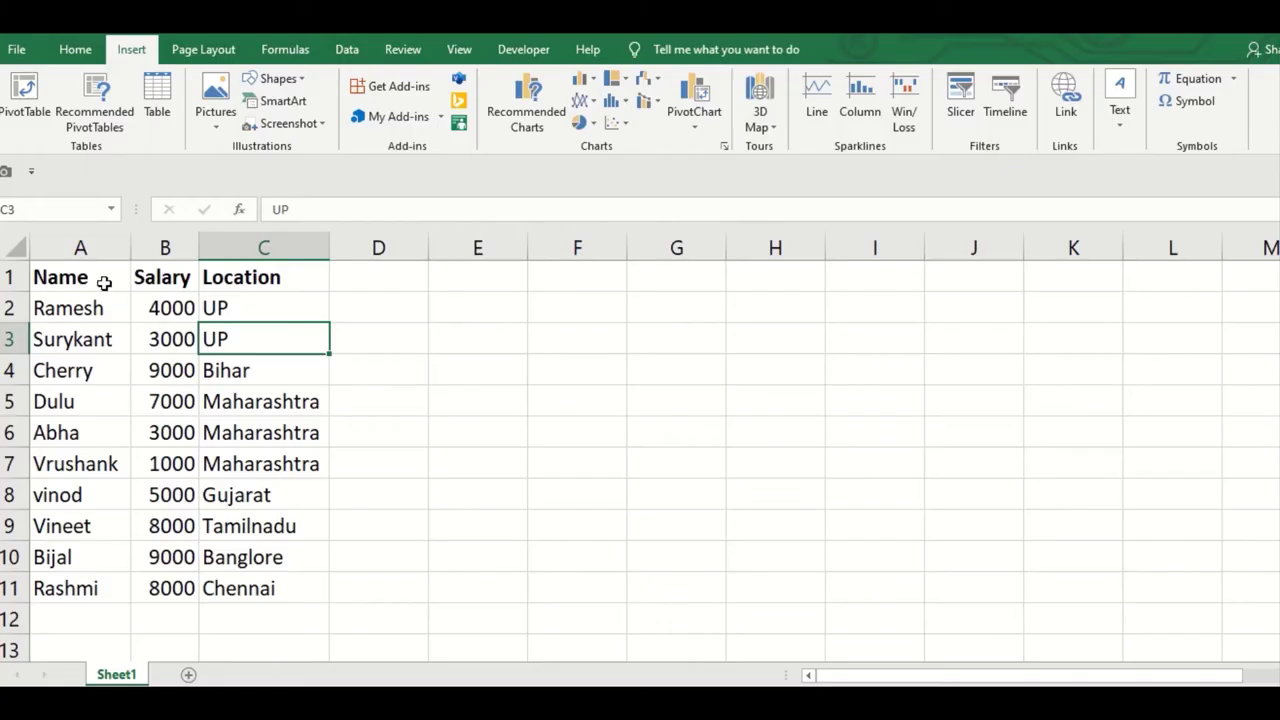
left_click_drag(104, 281, 263, 590)
left_click(398, 456)
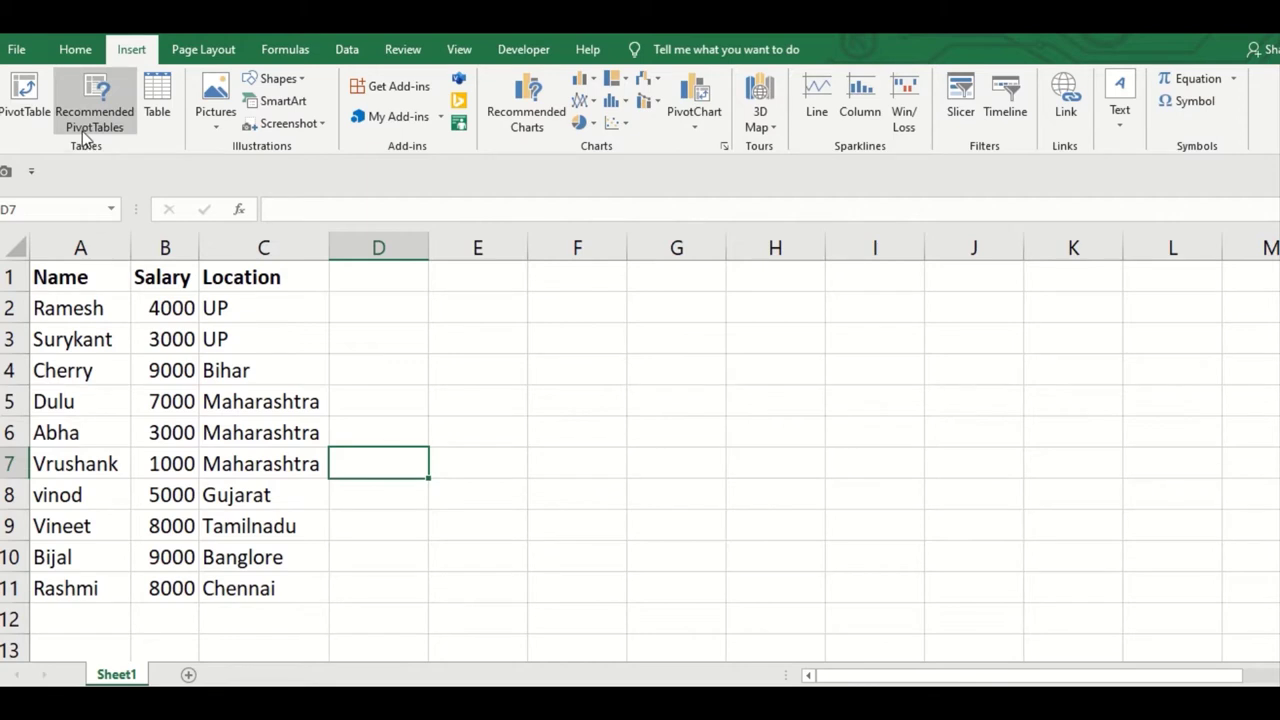
left_click(290, 462)
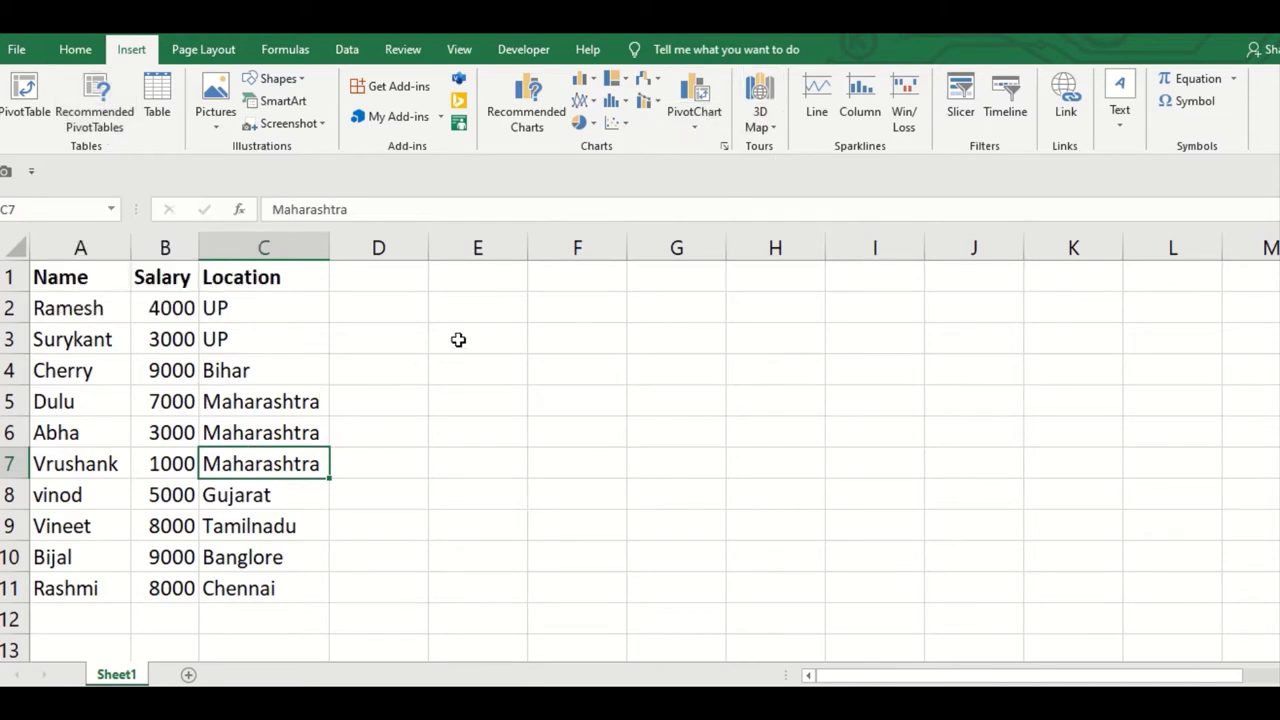
left_click(178, 380)
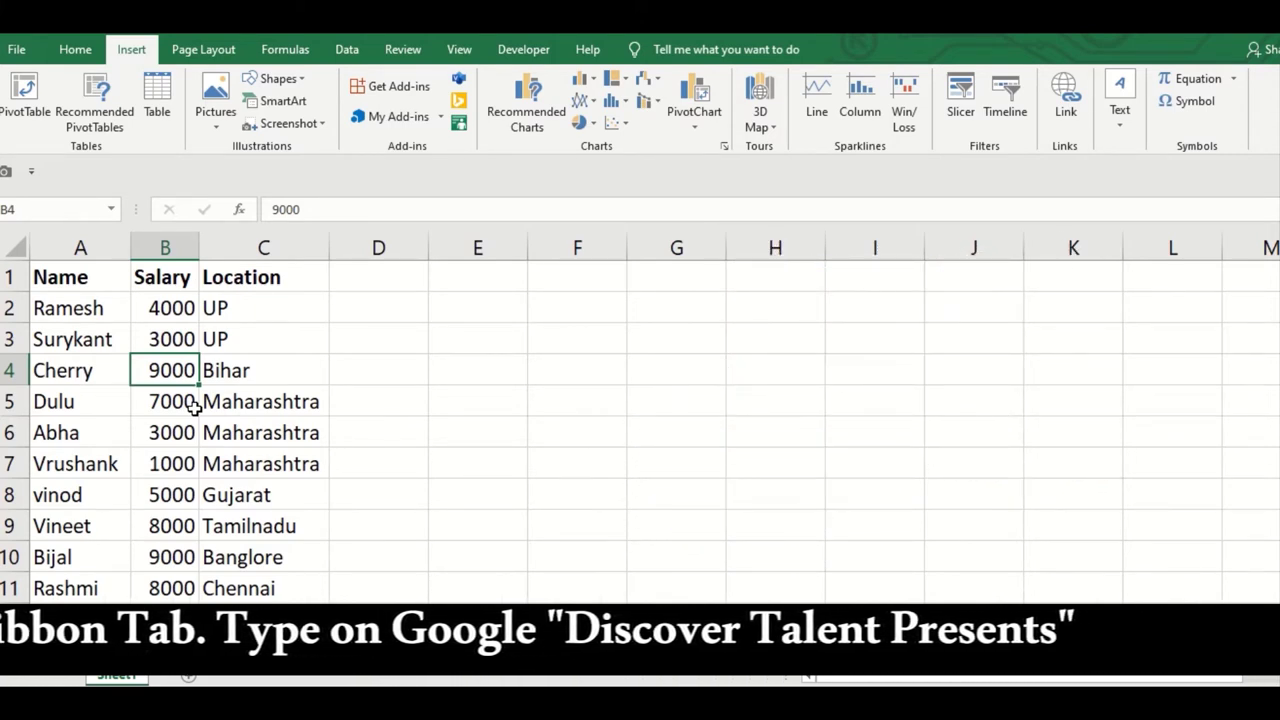
left_click(262, 398)
mouse_move(97, 281)
left_mouse_down()
mouse_move(214, 523)
mouse_move(308, 576)
left_mouse_up()
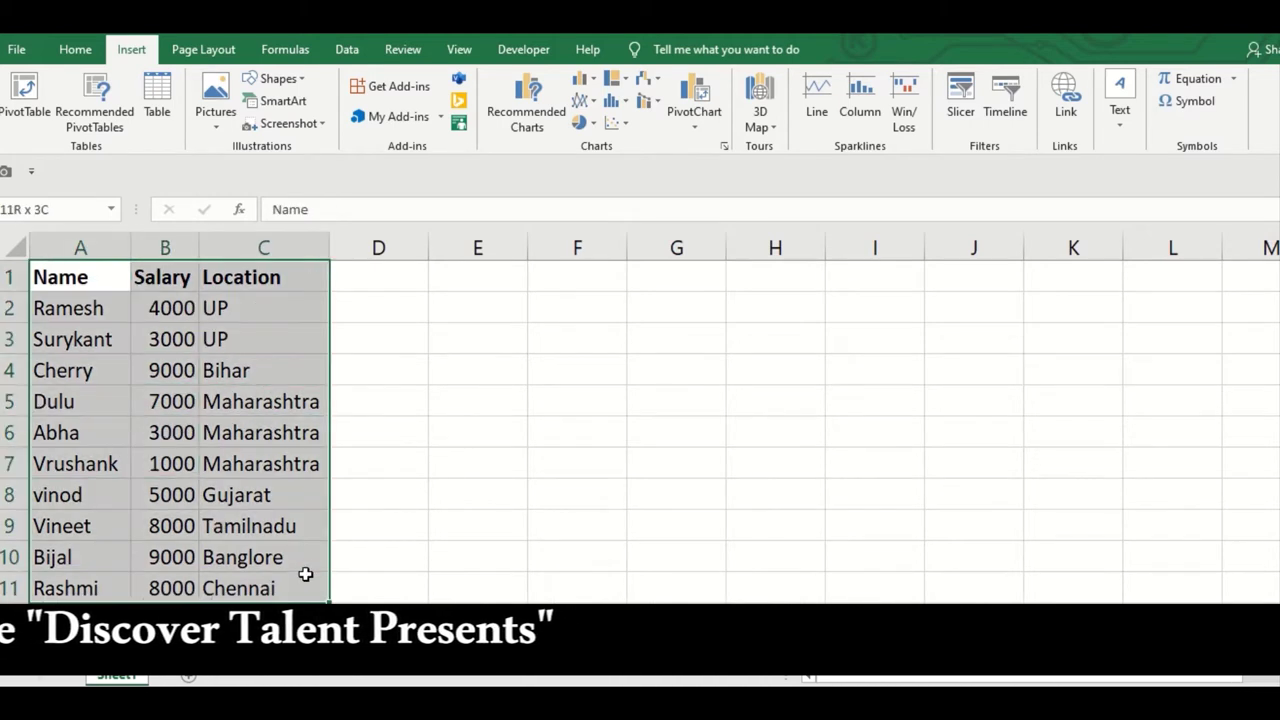
left_click(124, 130)
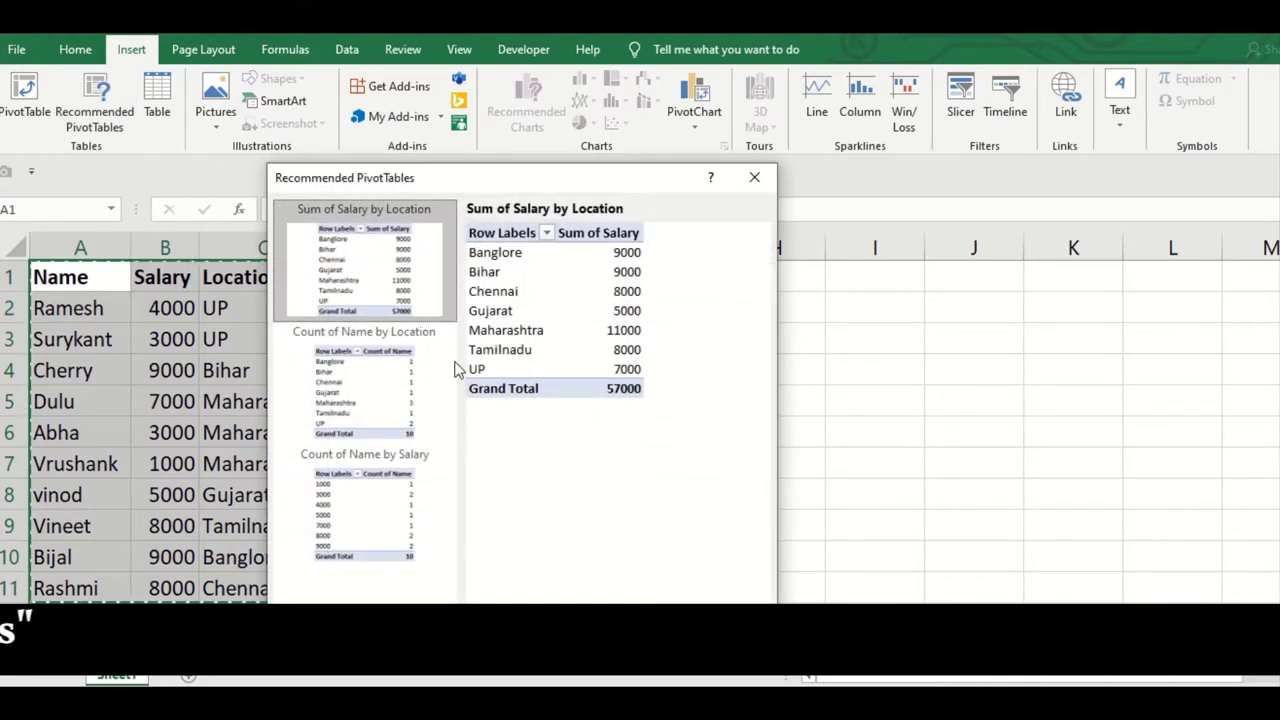
left_click(392, 380)
left_click(414, 522)
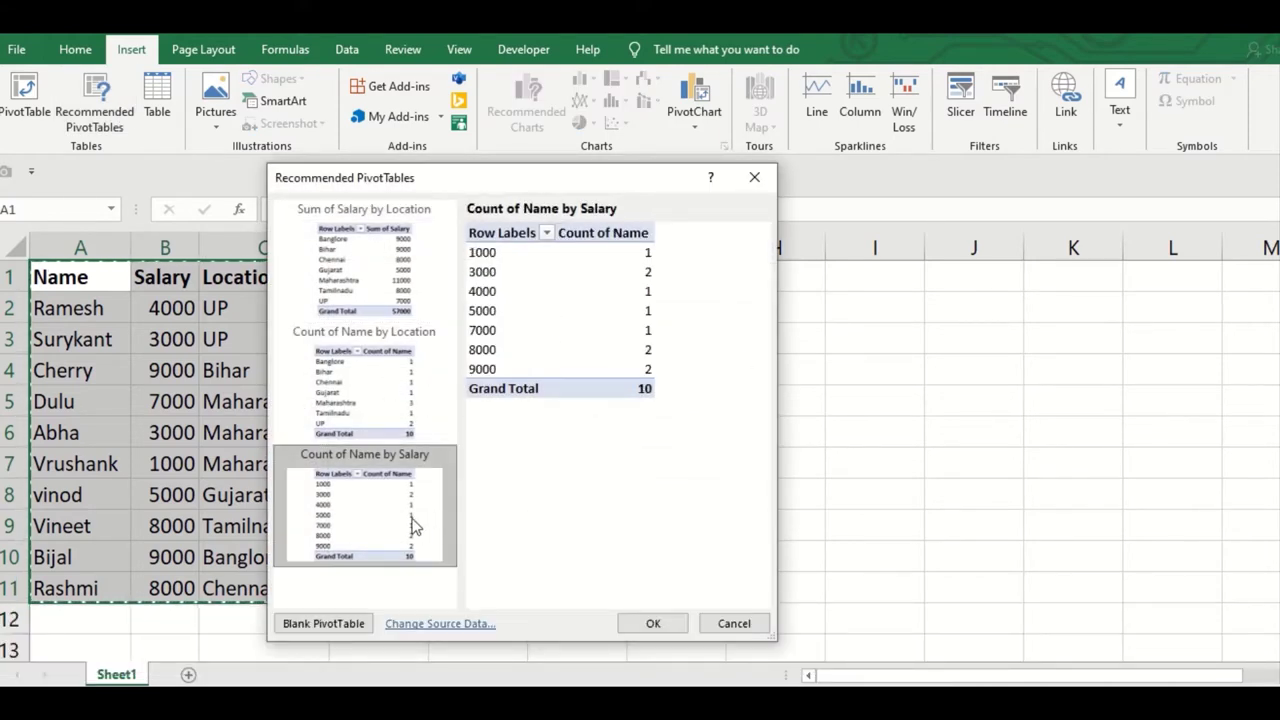
left_click(429, 291)
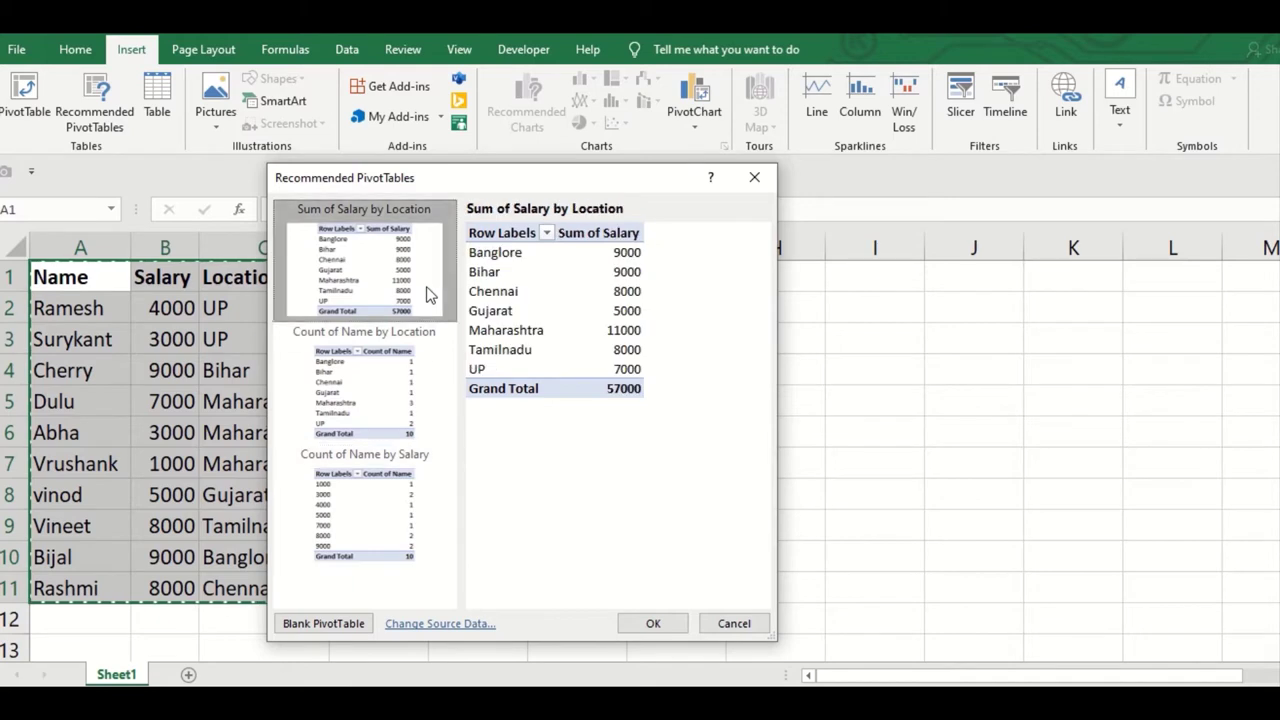
left_click(733, 623)
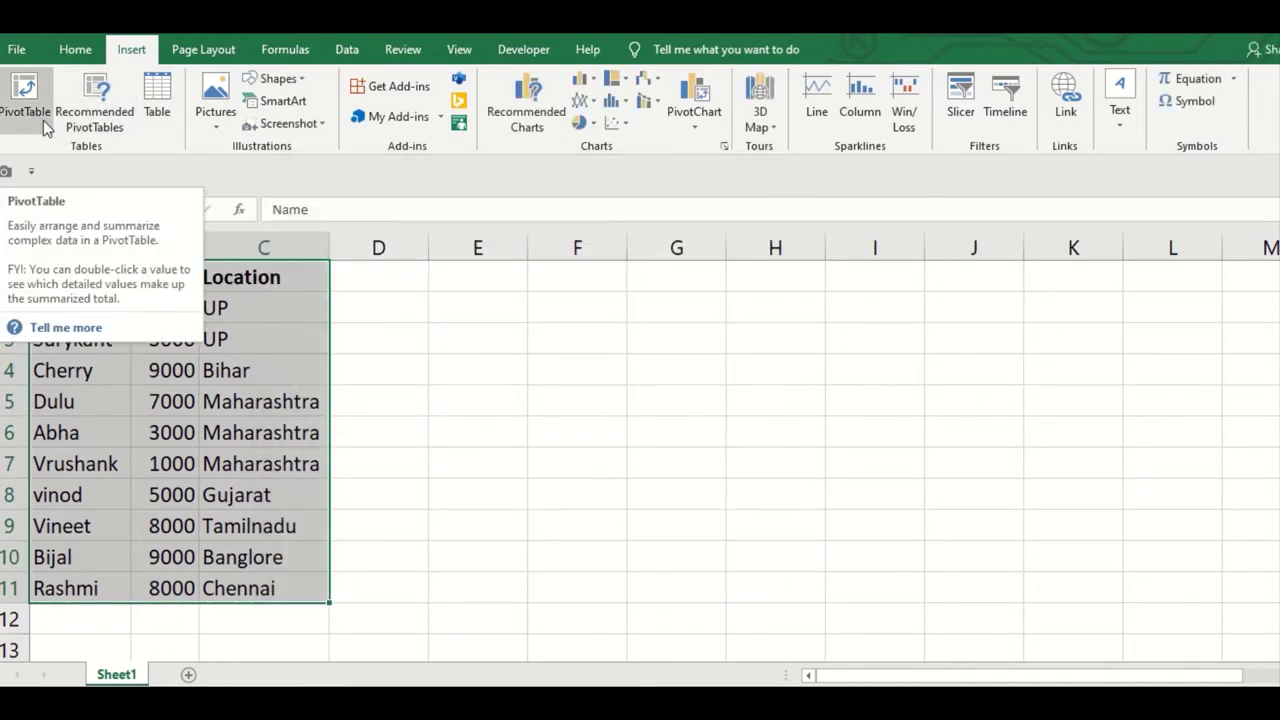
left_click(457, 526)
mouse_move(65, 277)
left_mouse_down()
mouse_move(192, 455)
mouse_move(260, 592)
left_mouse_up()
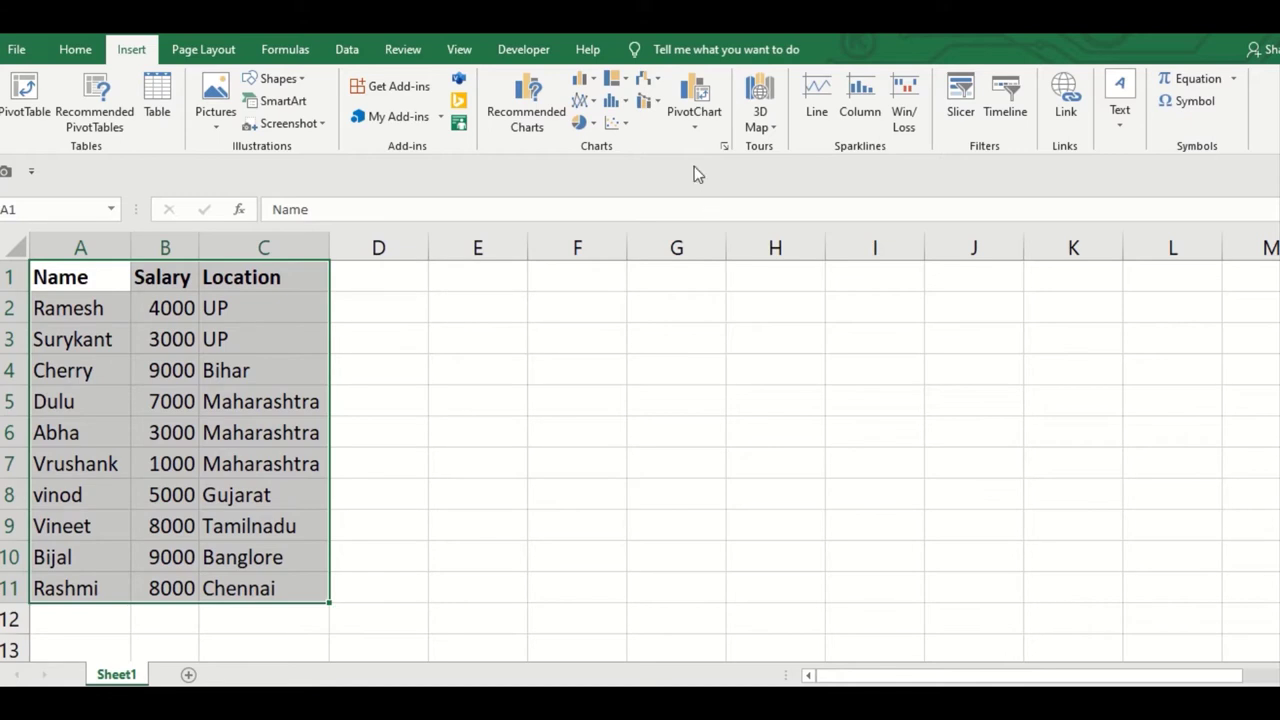
left_click(700, 132)
left_click(712, 147)
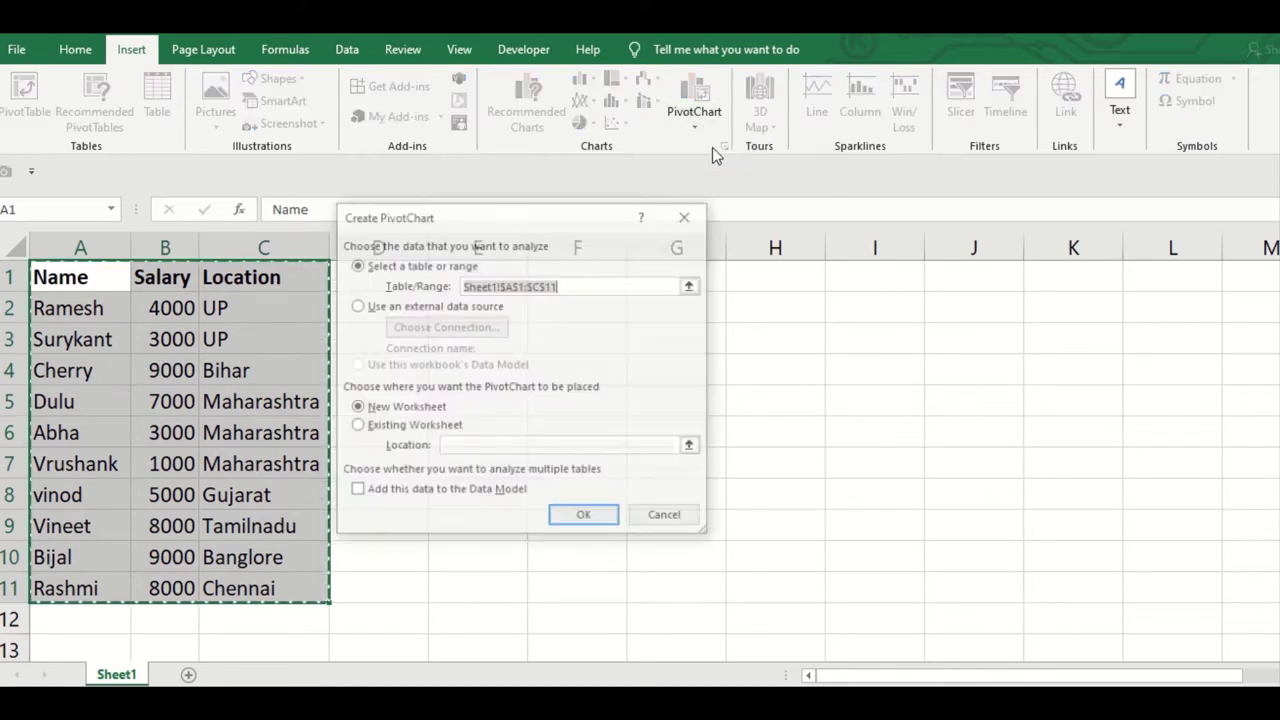
left_click(665, 517)
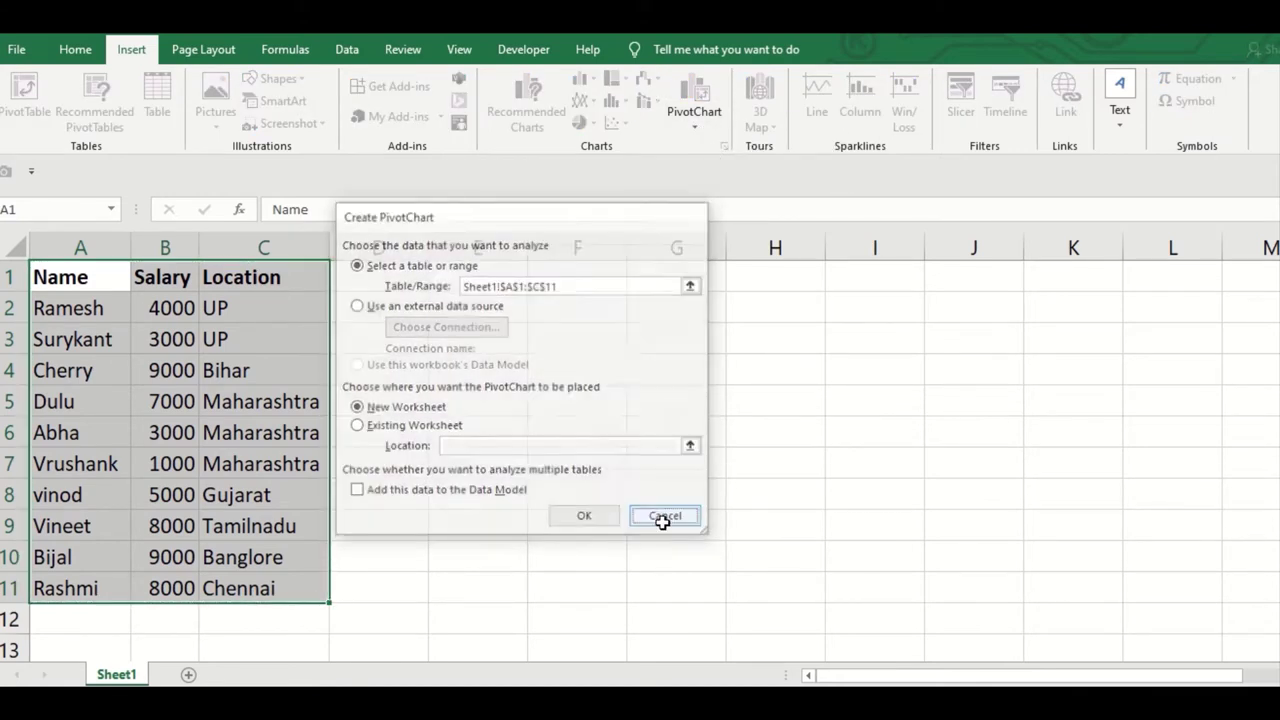
left_click(588, 451)
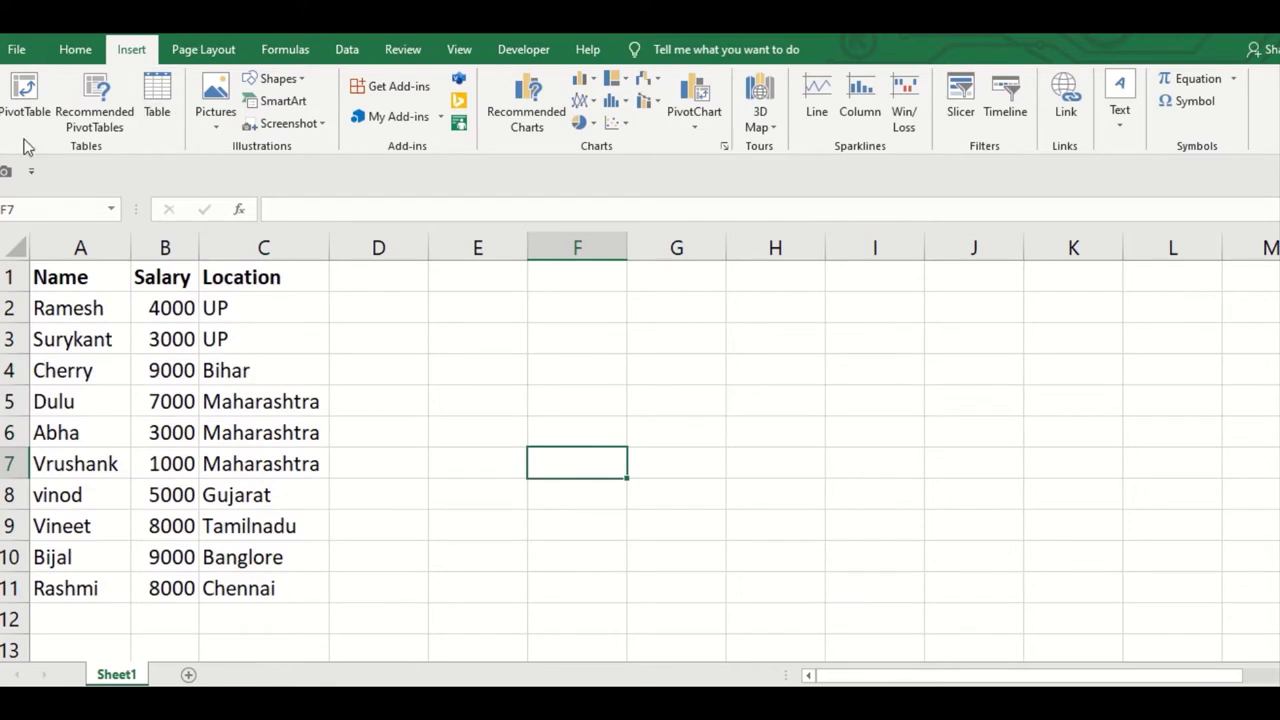
left_click(281, 427)
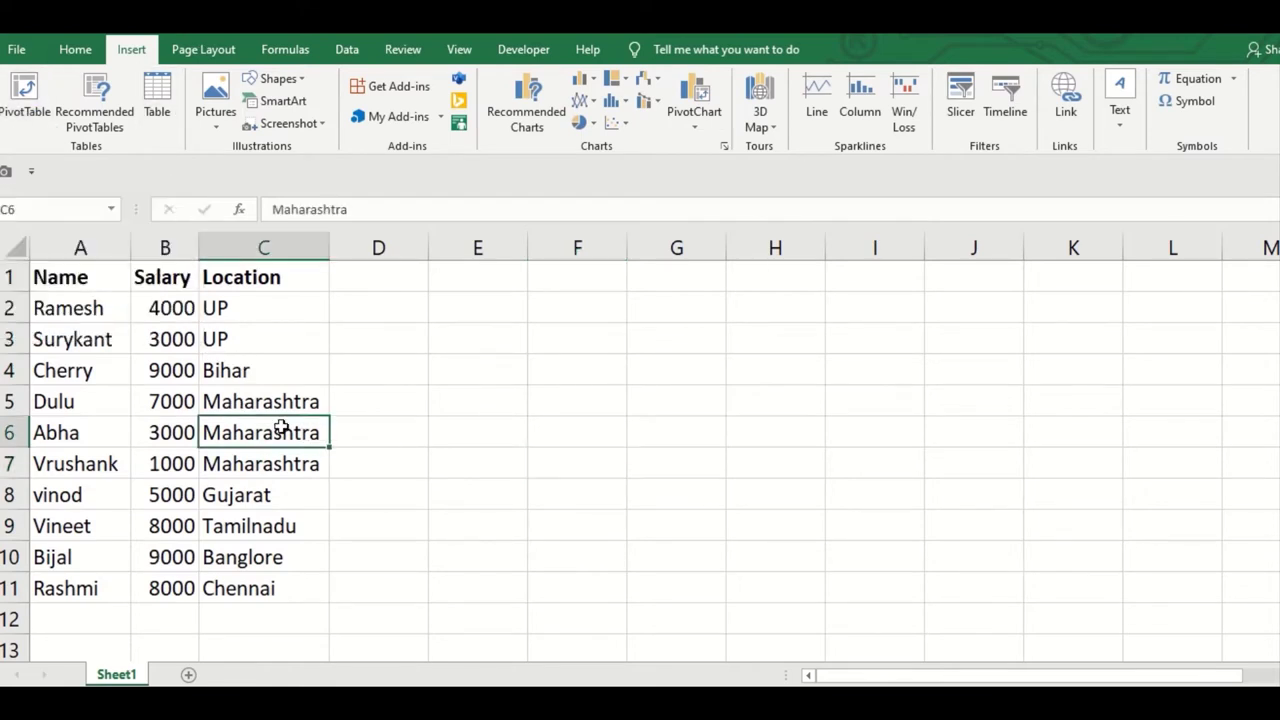
left_click_drag(123, 290, 220, 460)
left_click(215, 402)
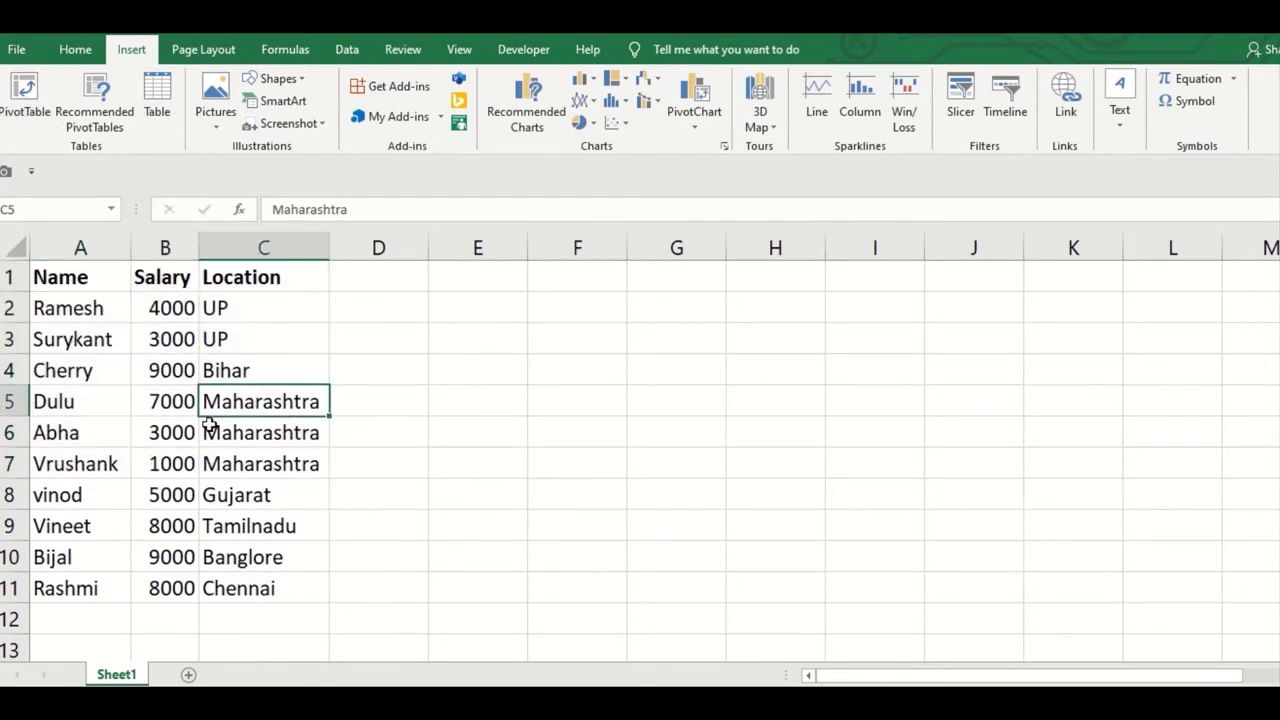
left_click(135, 410)
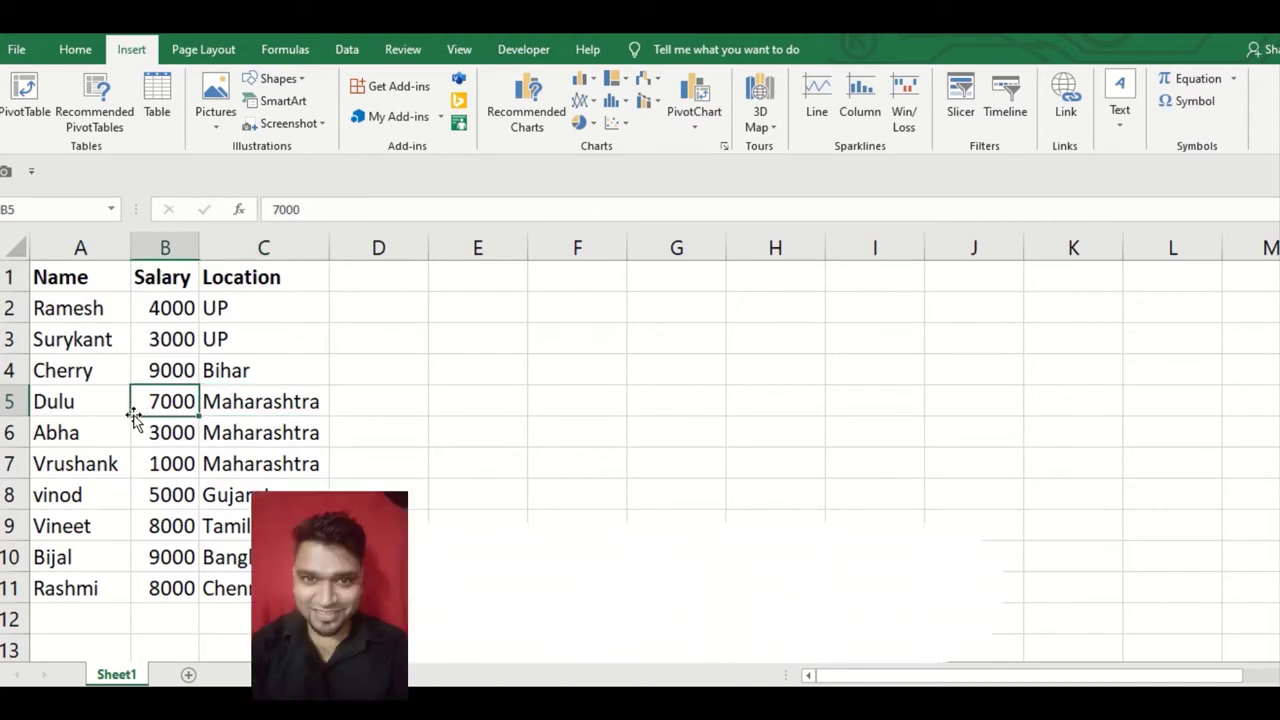
Insert a PivotTable from A1:C11, placed on the existing worksheet at cell E2
left_click(39, 114)
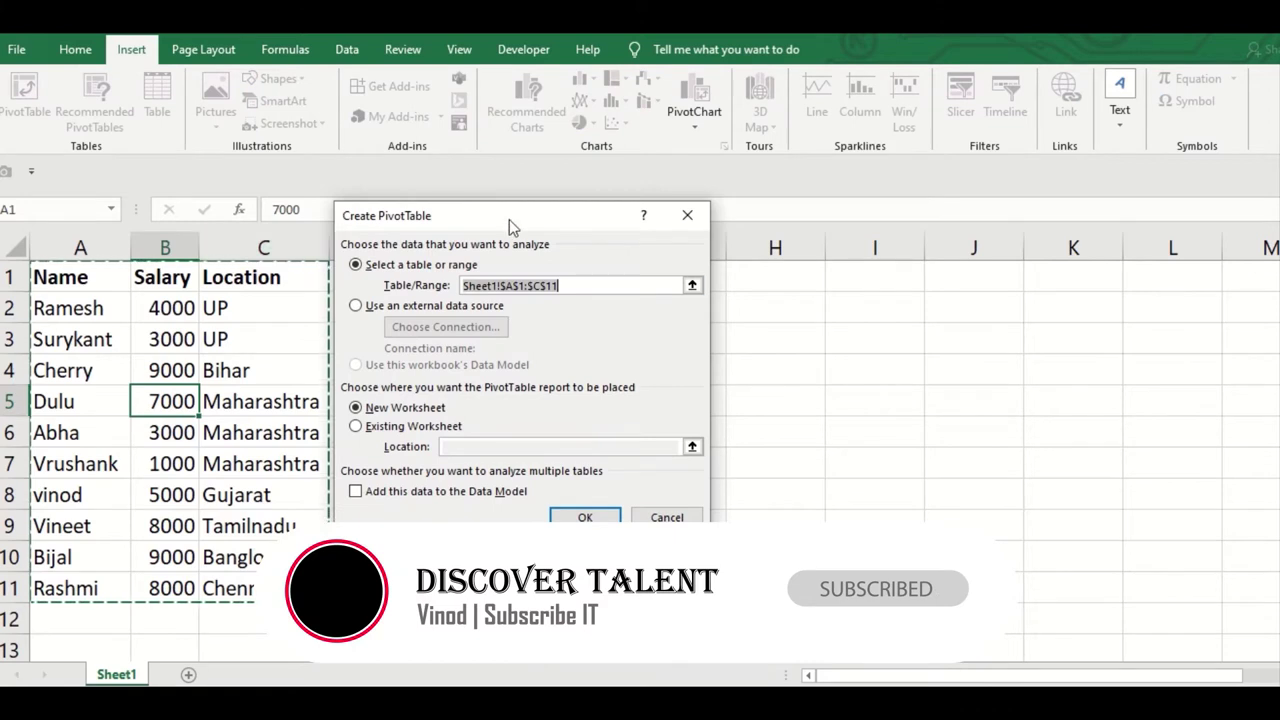
left_click_drag(509, 219, 647, 295)
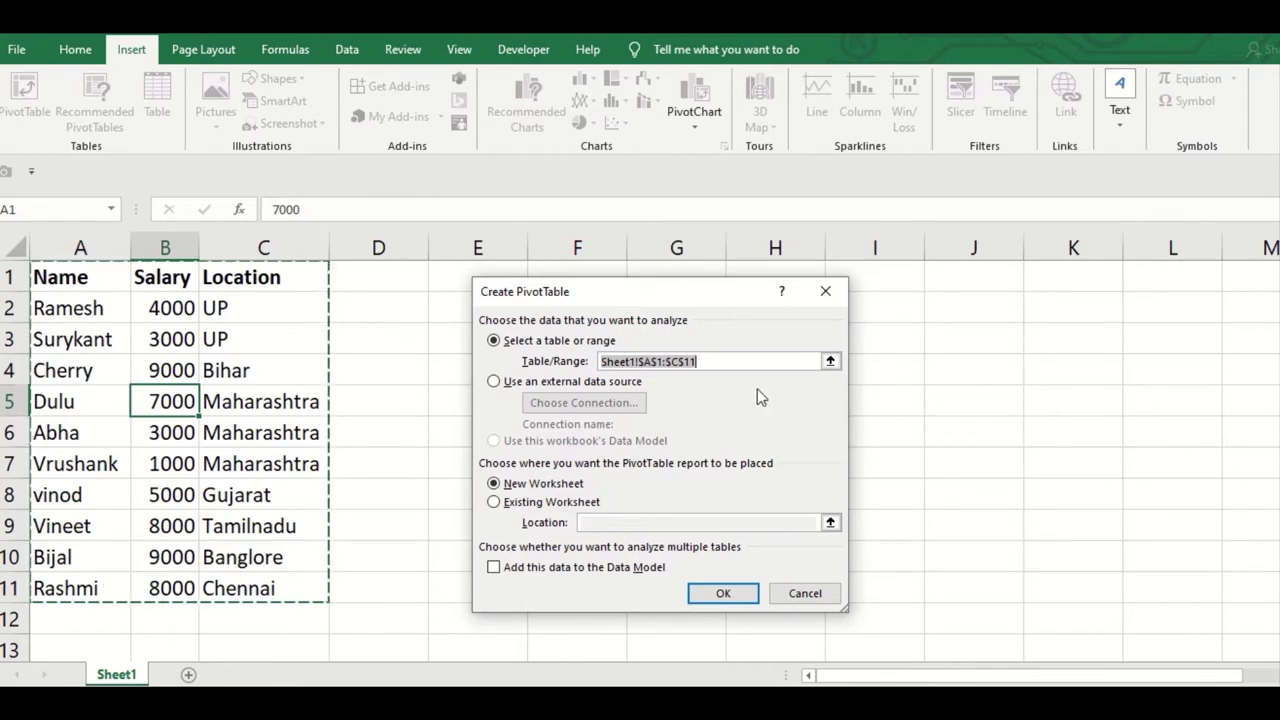
left_click(710, 361)
left_click_drag(698, 361, 662, 361)
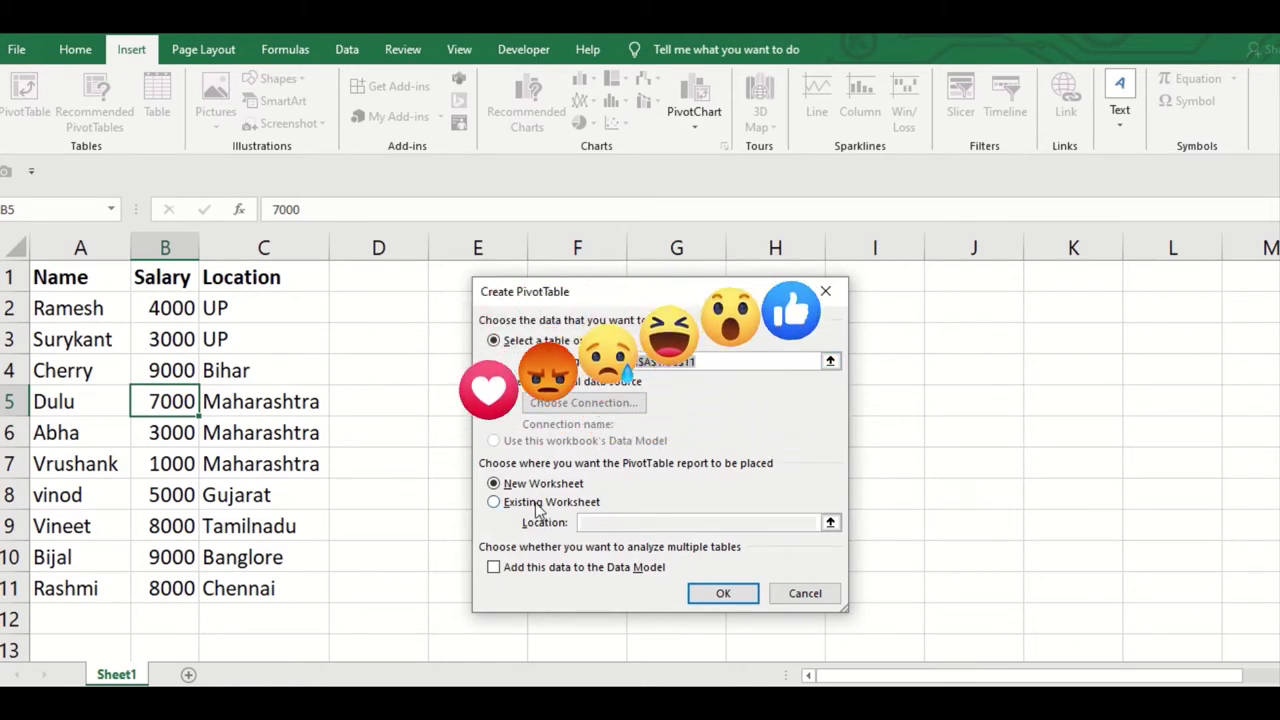
left_click(537, 505)
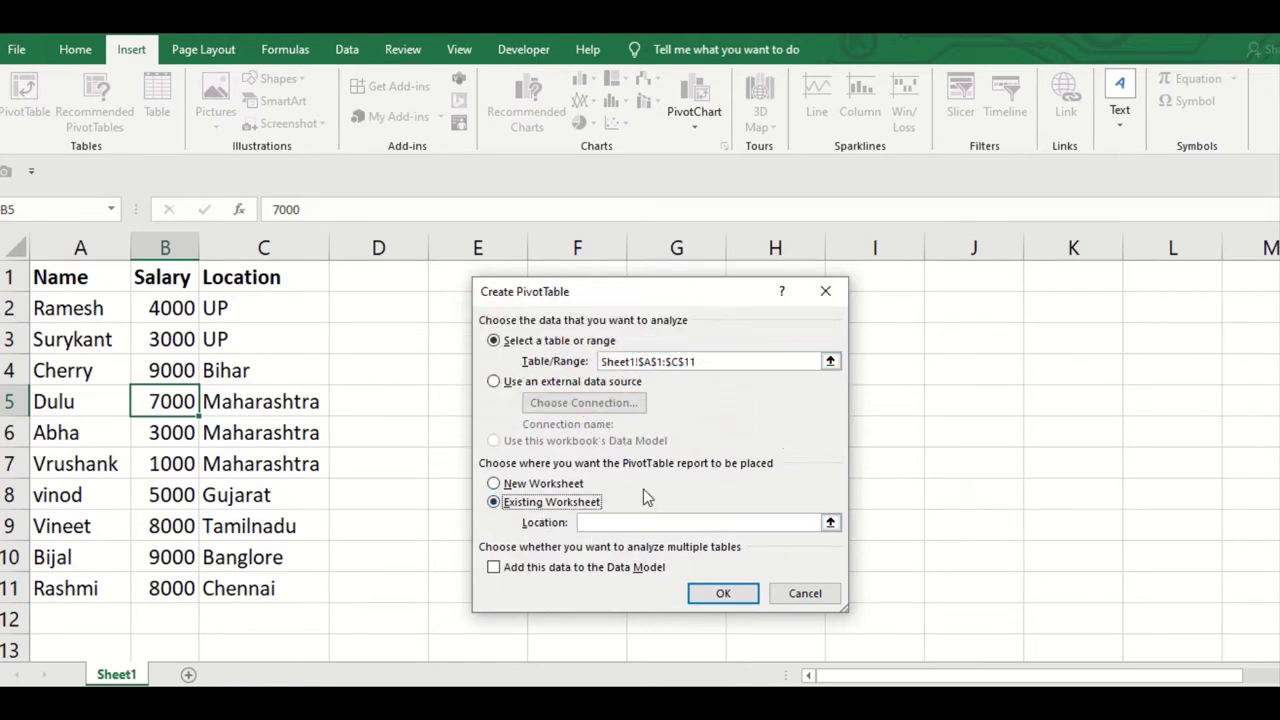
left_click_drag(625, 291, 964, 256)
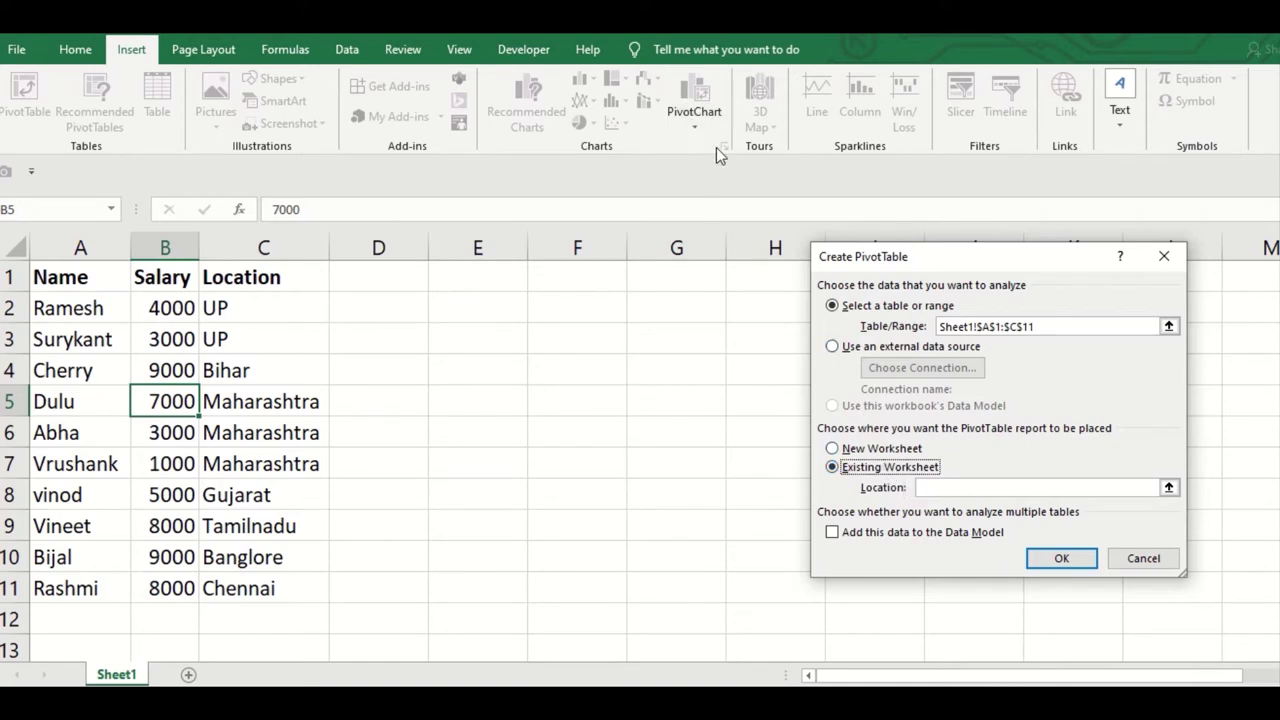
left_click(455, 310)
left_click(1040, 564)
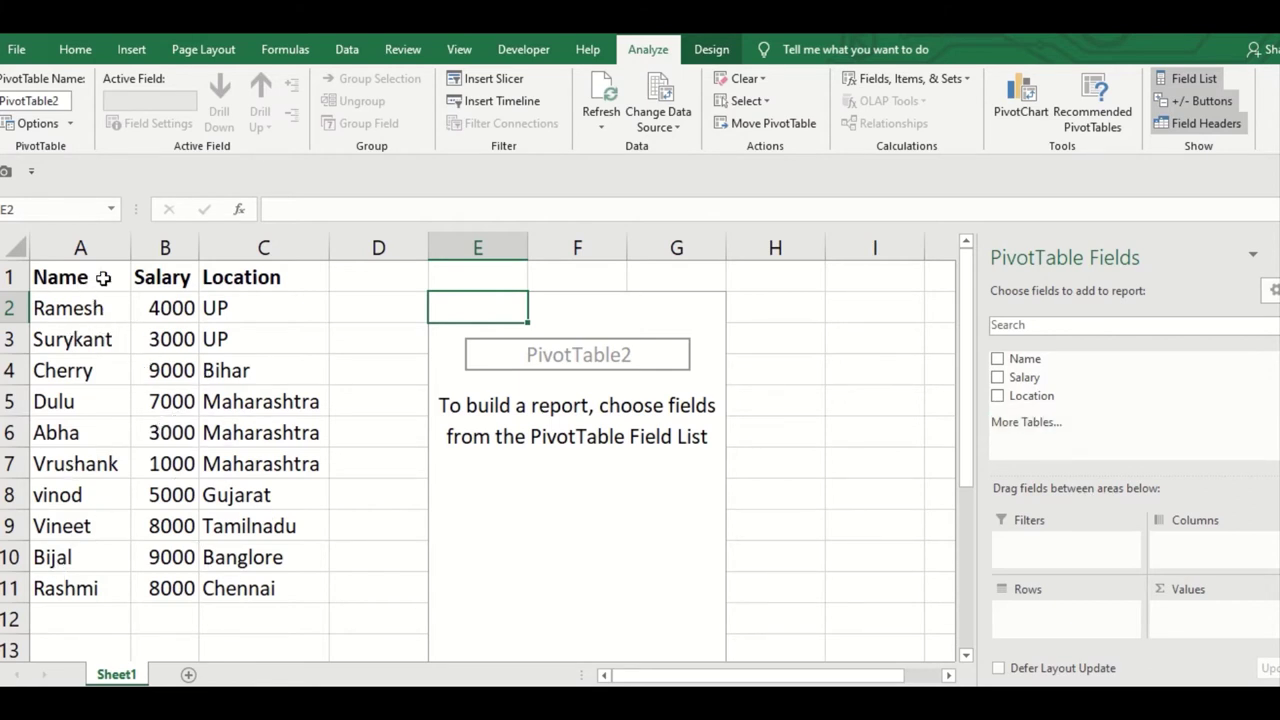
Select inside the empty PivotTable2 at E2 to show its Name, Salary and Location fields
left_click(72, 277)
scroll(272, 352, "up", 4, "ctrl")
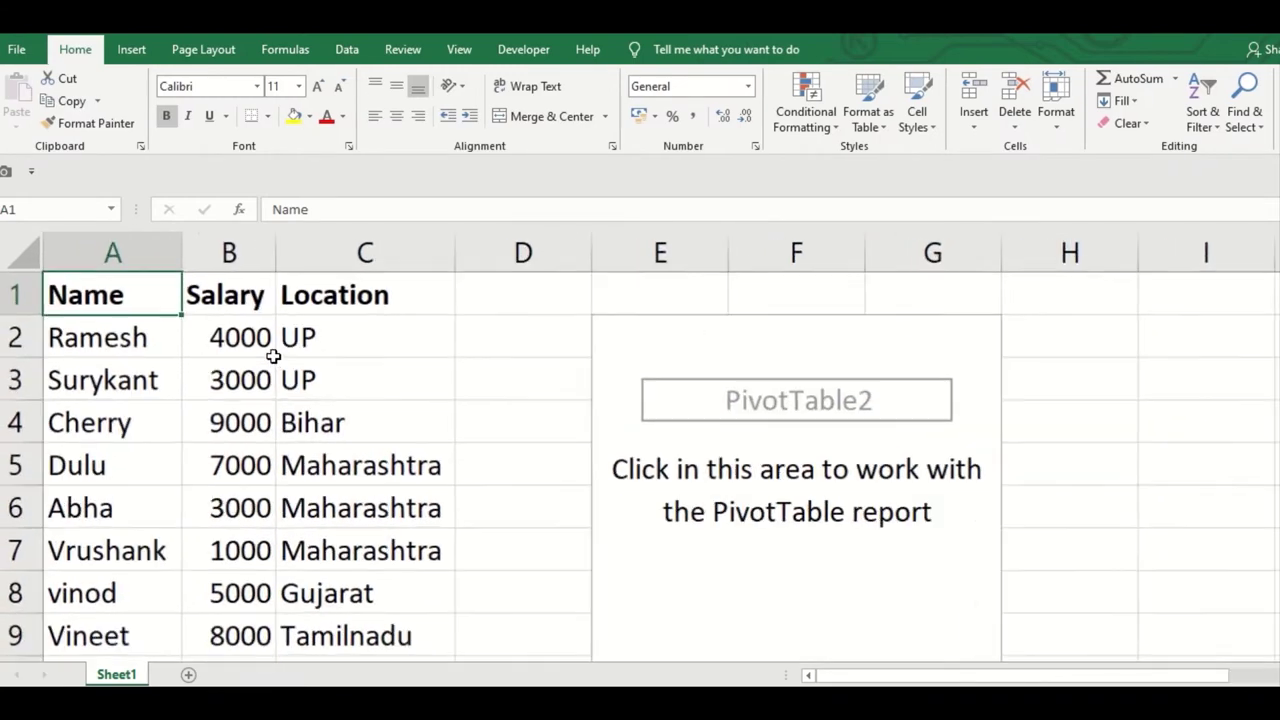
scroll(272, 356, "up", 1, "ctrl")
scroll(329, 400, "down", 2)
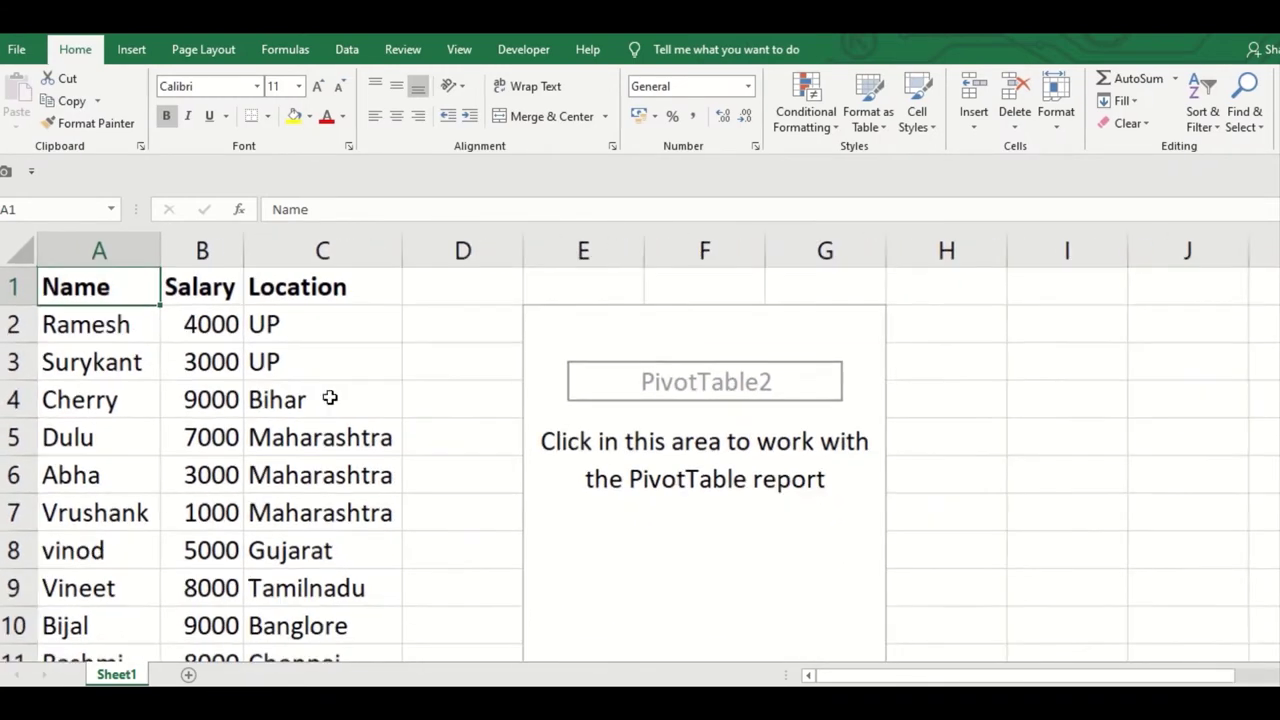
scroll(334, 400, "down", 1)
scroll(334, 400, "down", 1)
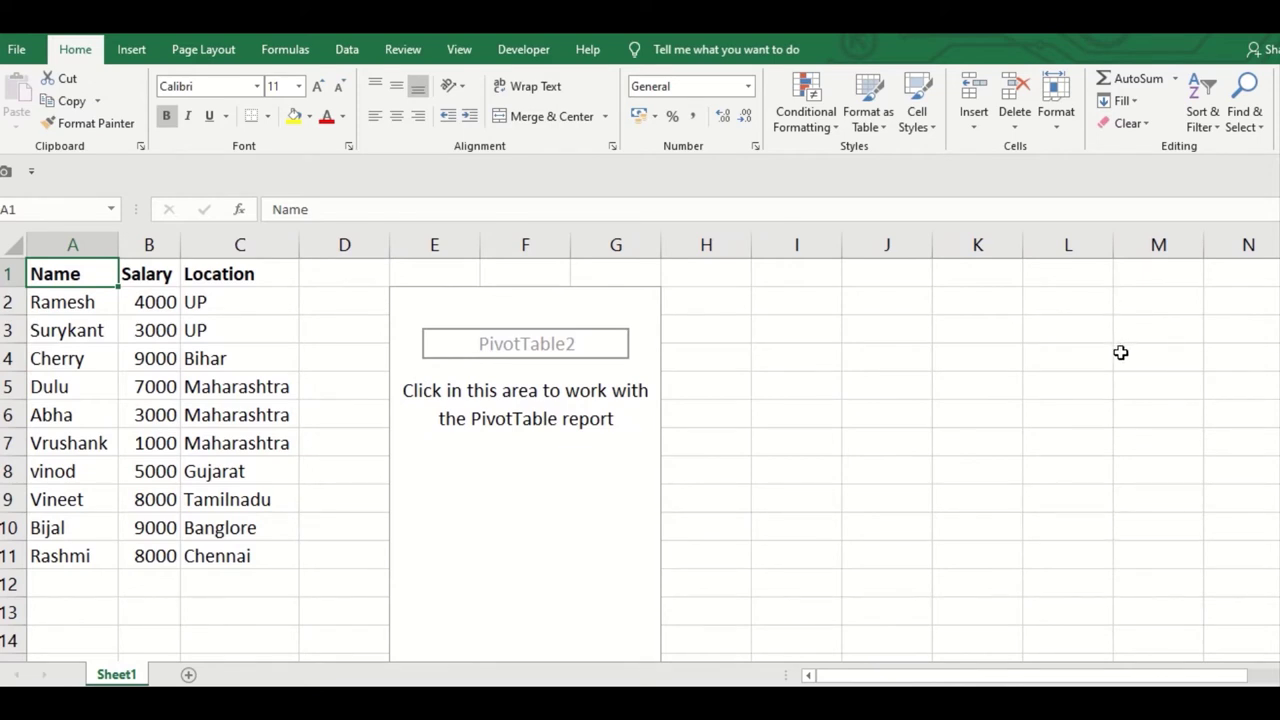
left_click(527, 352)
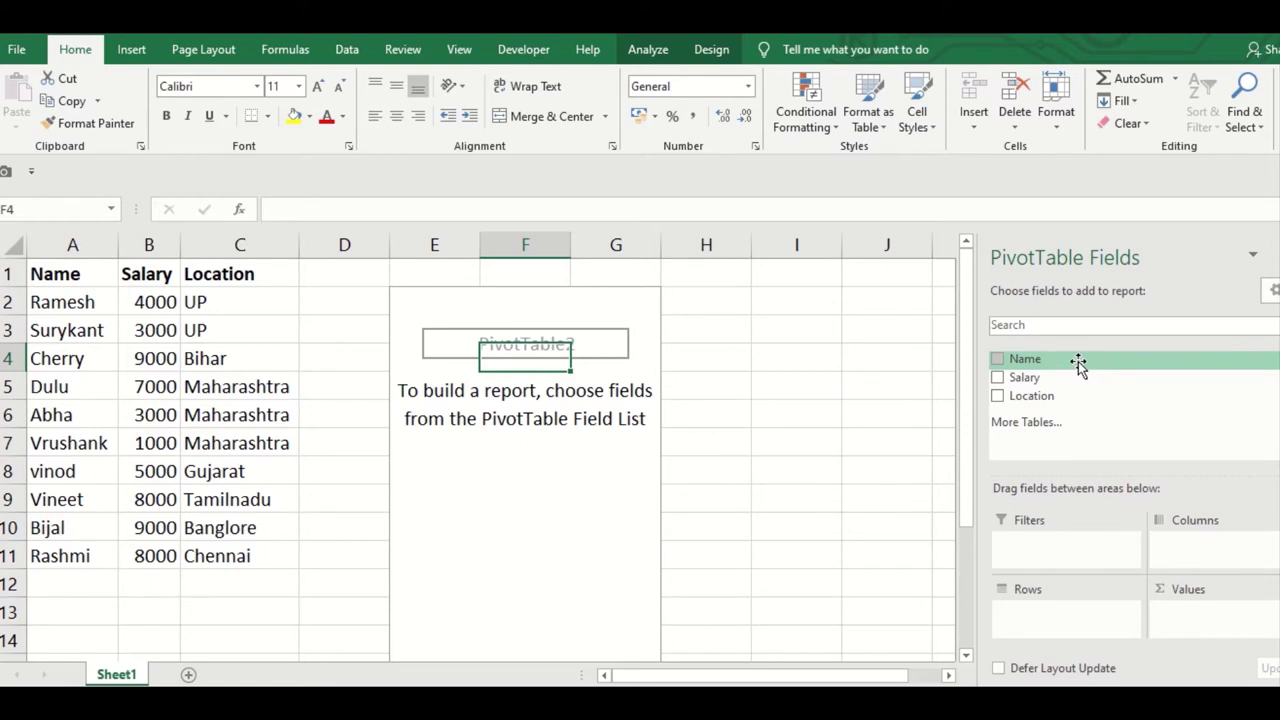
Put Name in Rows, add Sum of Salary, and nest Location under each employee
left_click_drag(1075, 362, 1080, 614)
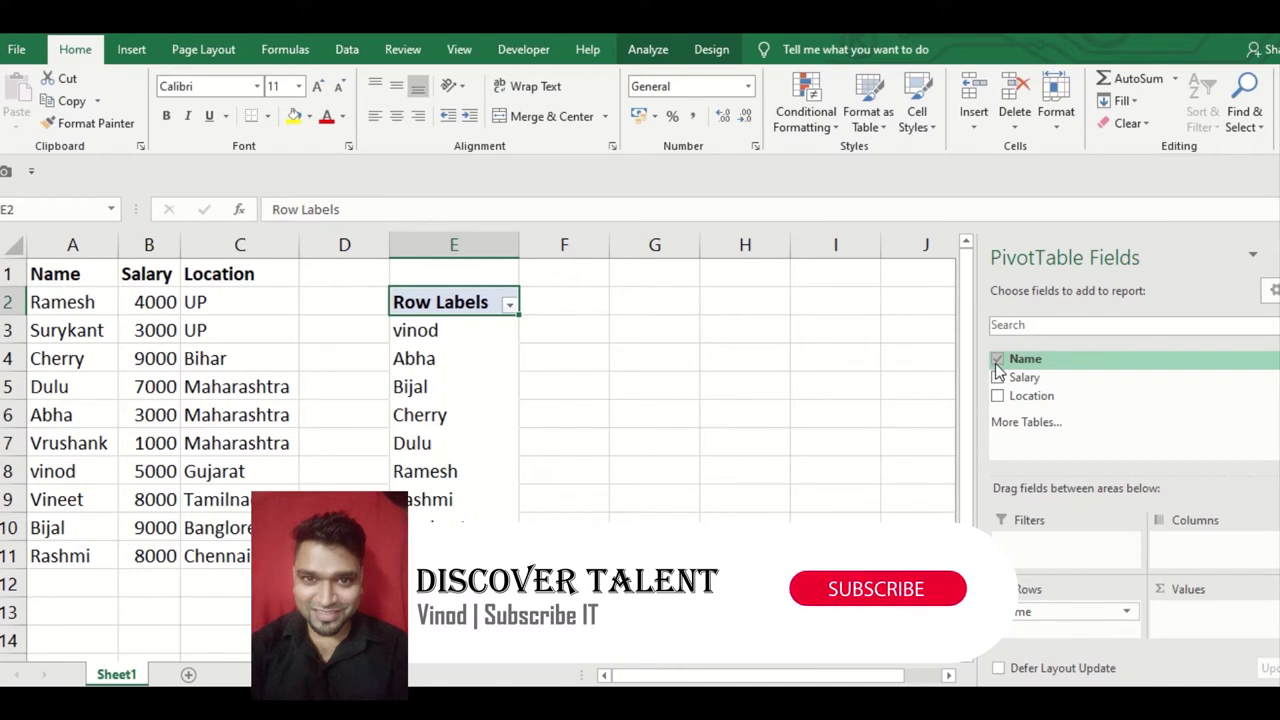
left_click(997, 378)
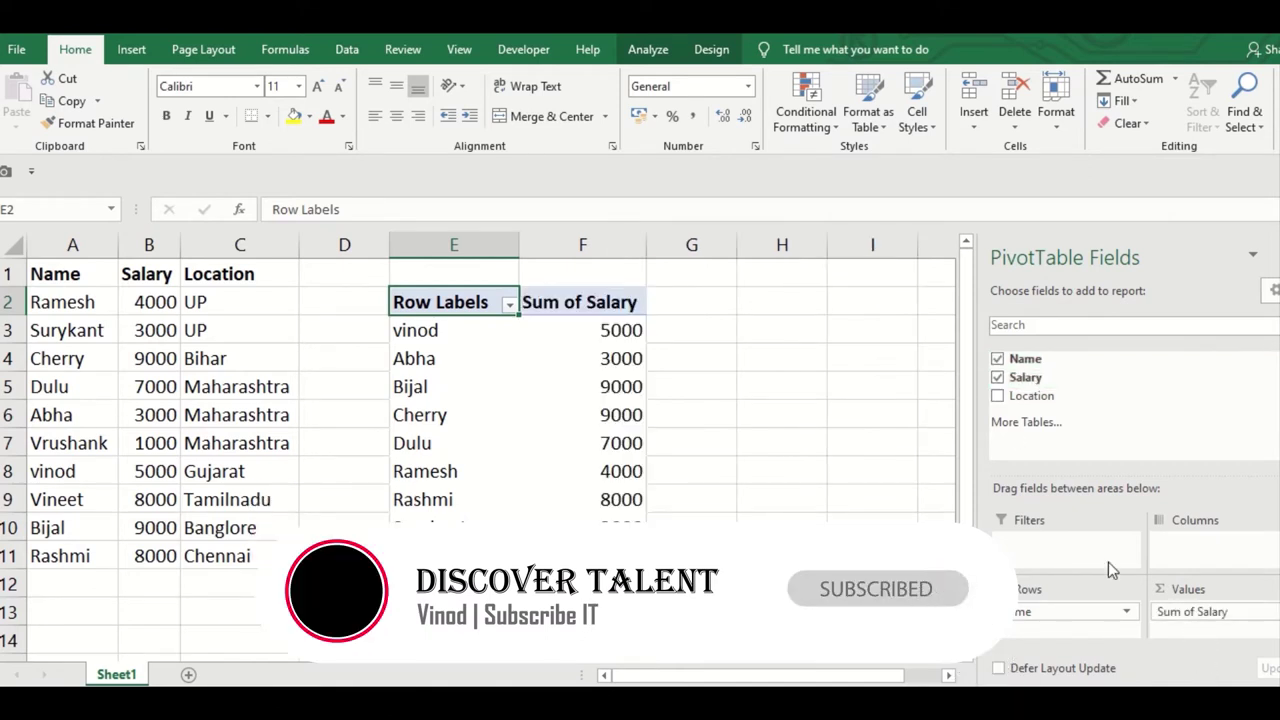
left_click(997, 396)
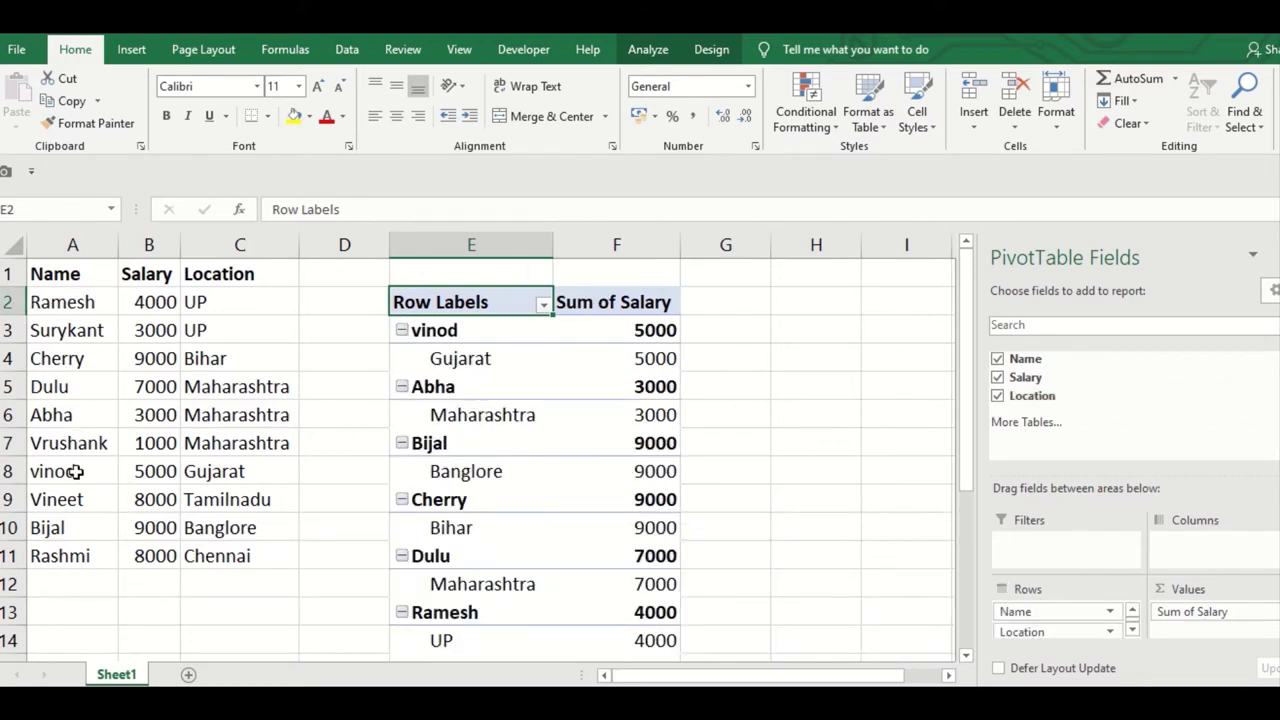
left_click_drag(63, 473, 200, 475)
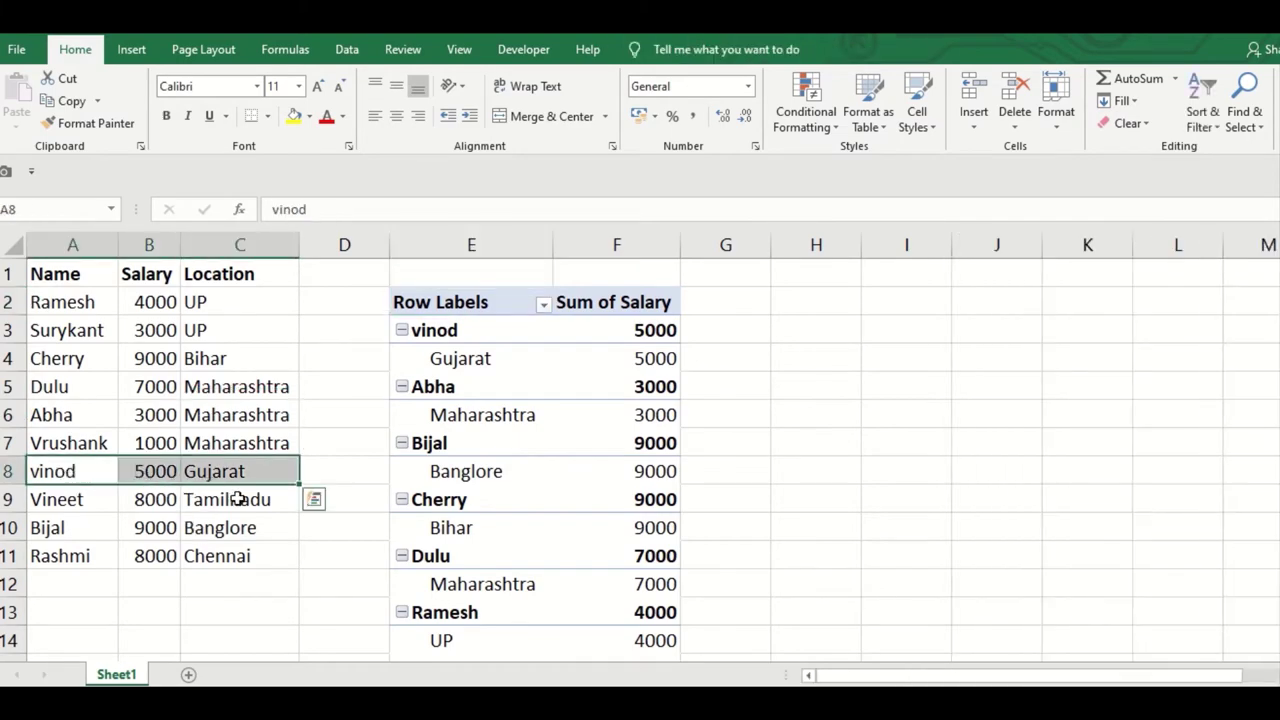
scroll(147, 498, "up", 2, "ctrl")
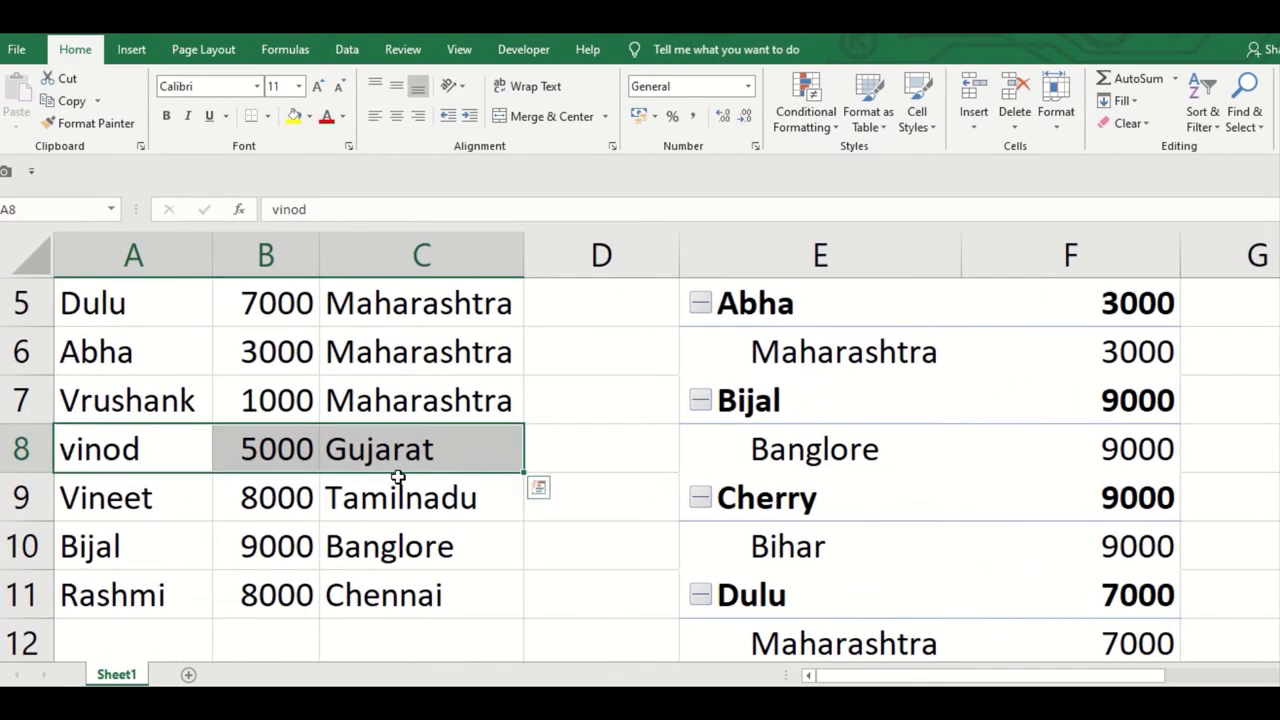
Highlight vinod's pivot group, names A2:A11, locations C2:C11 and the Maharashtra entries C5:C7
scroll(377, 497, "down", 3, "ctrl")
scroll(389, 494, "down", 2, "ctrl")
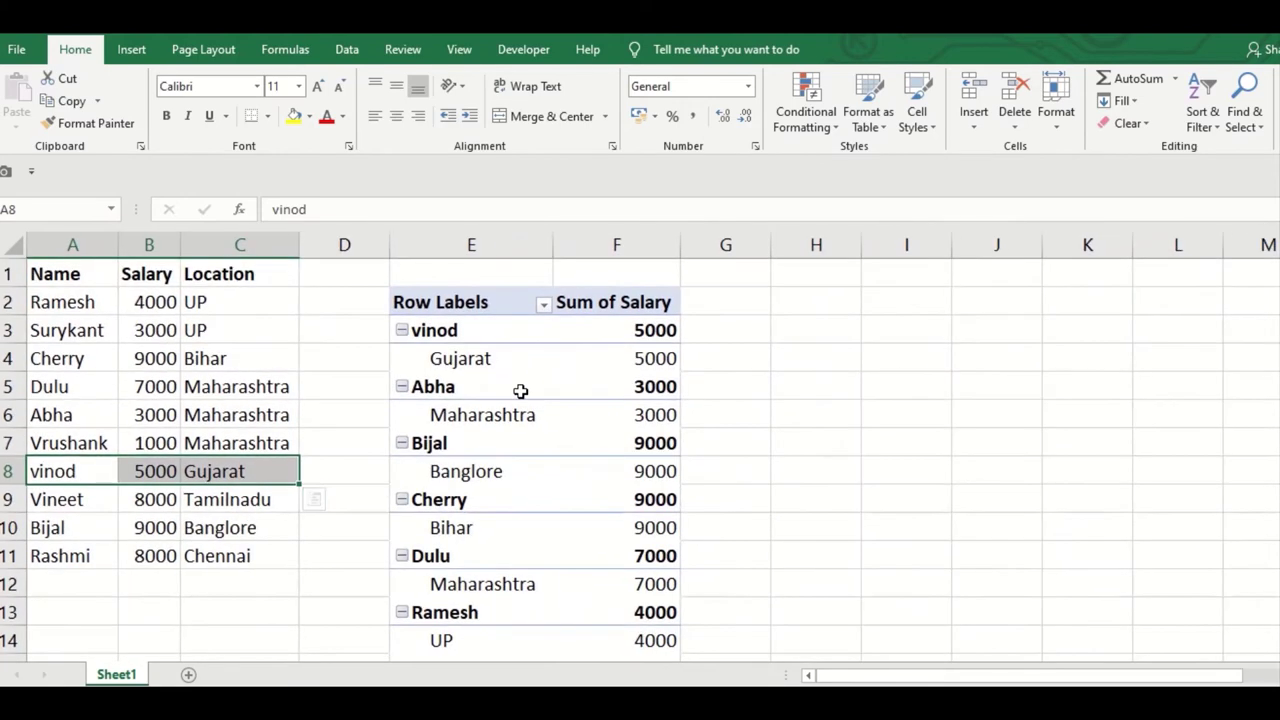
left_click_drag(483, 333, 607, 364)
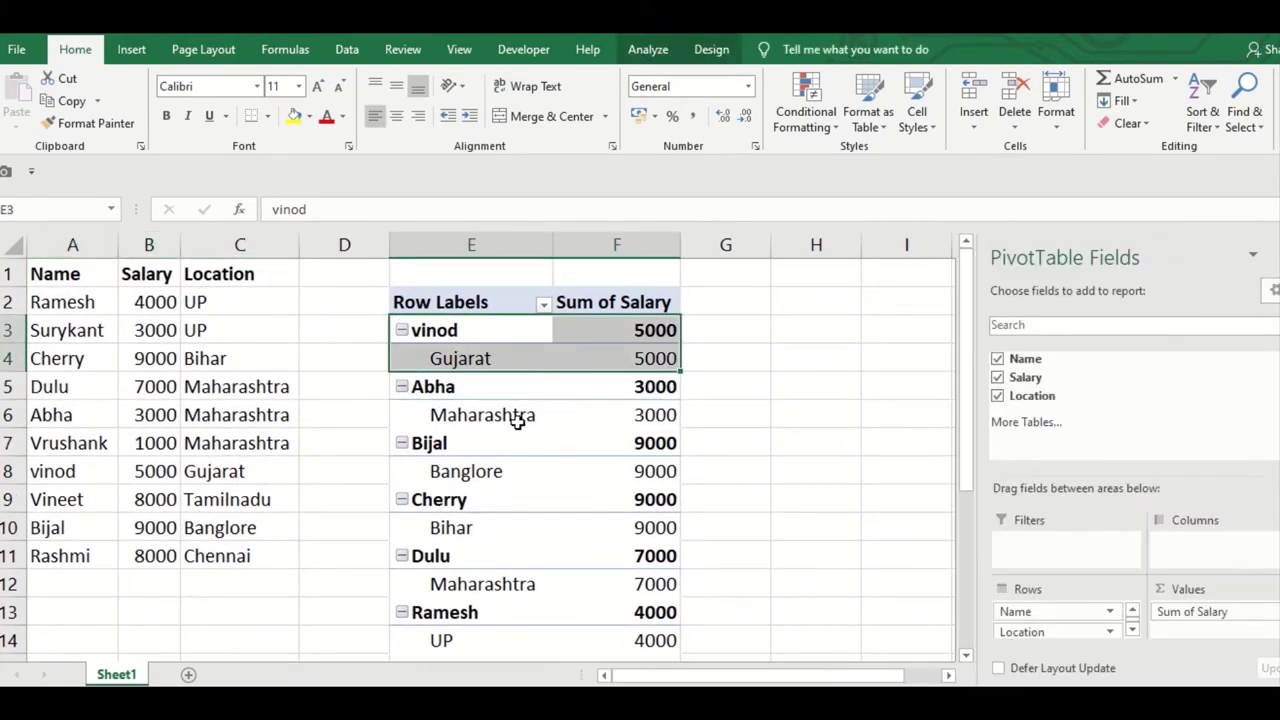
left_click(228, 293)
left_click_drag(234, 311, 240, 360)
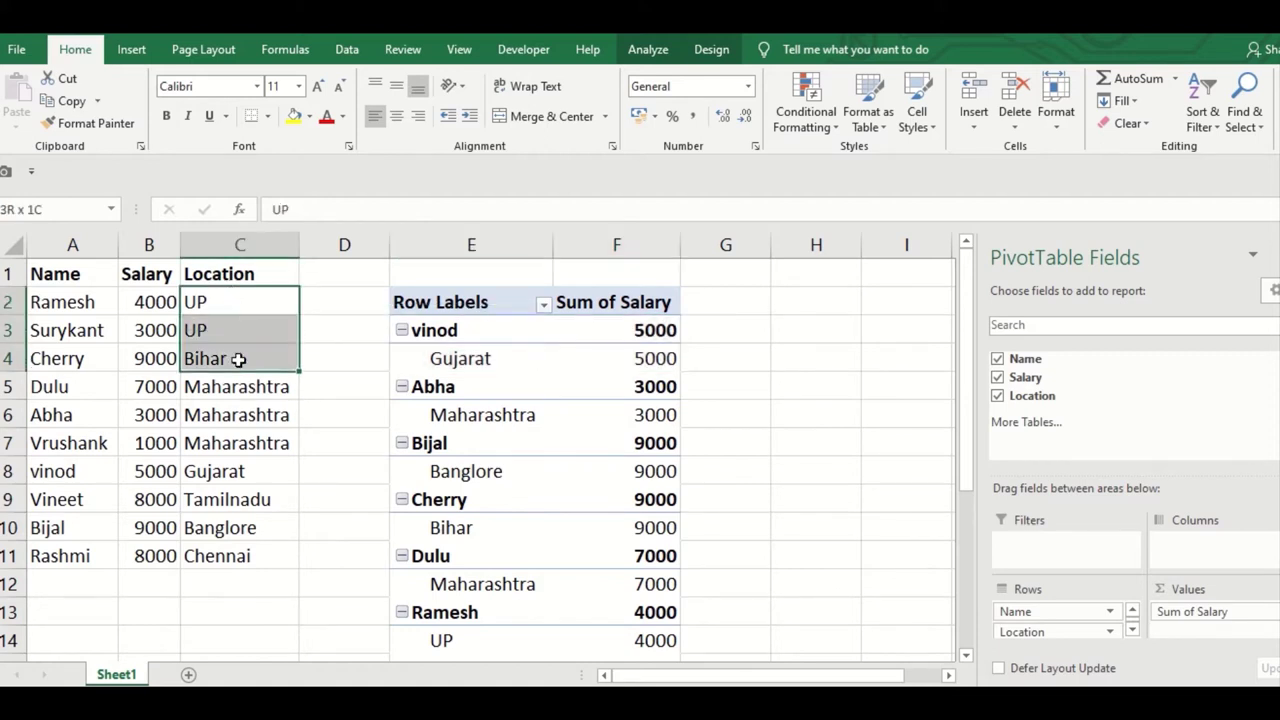
left_click_drag(100, 300, 66, 560)
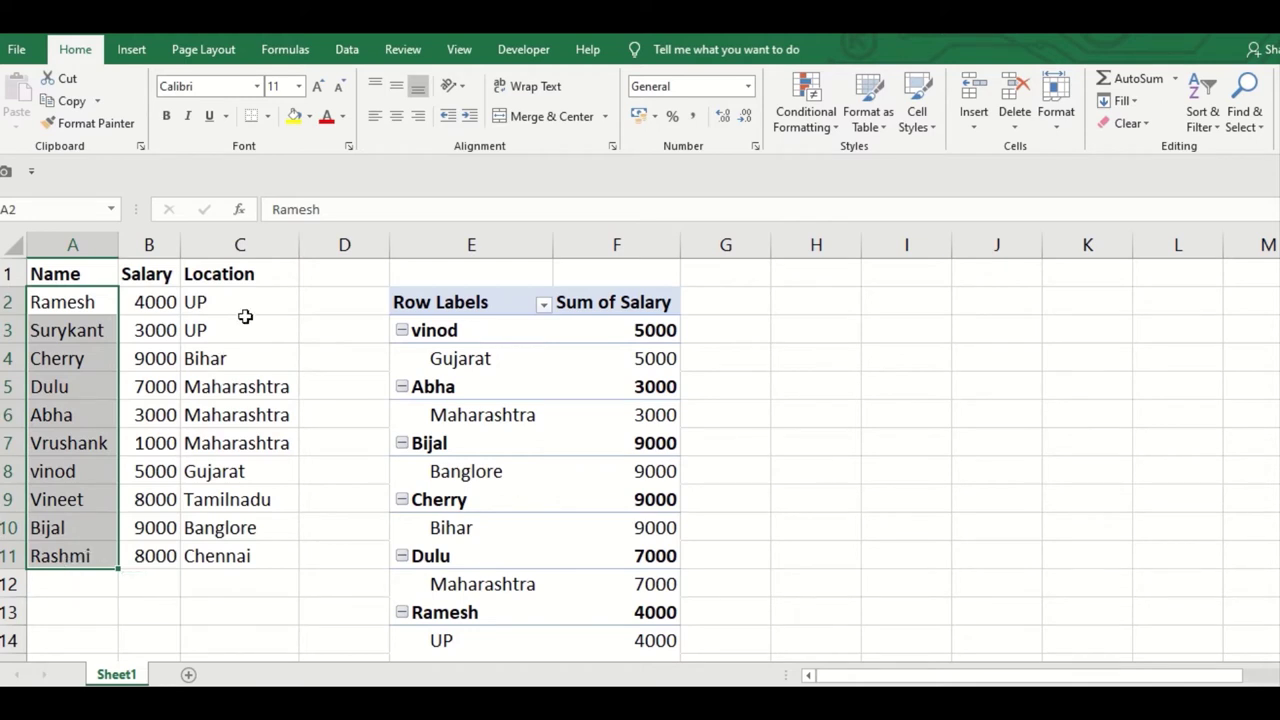
left_click_drag(245, 316, 241, 553)
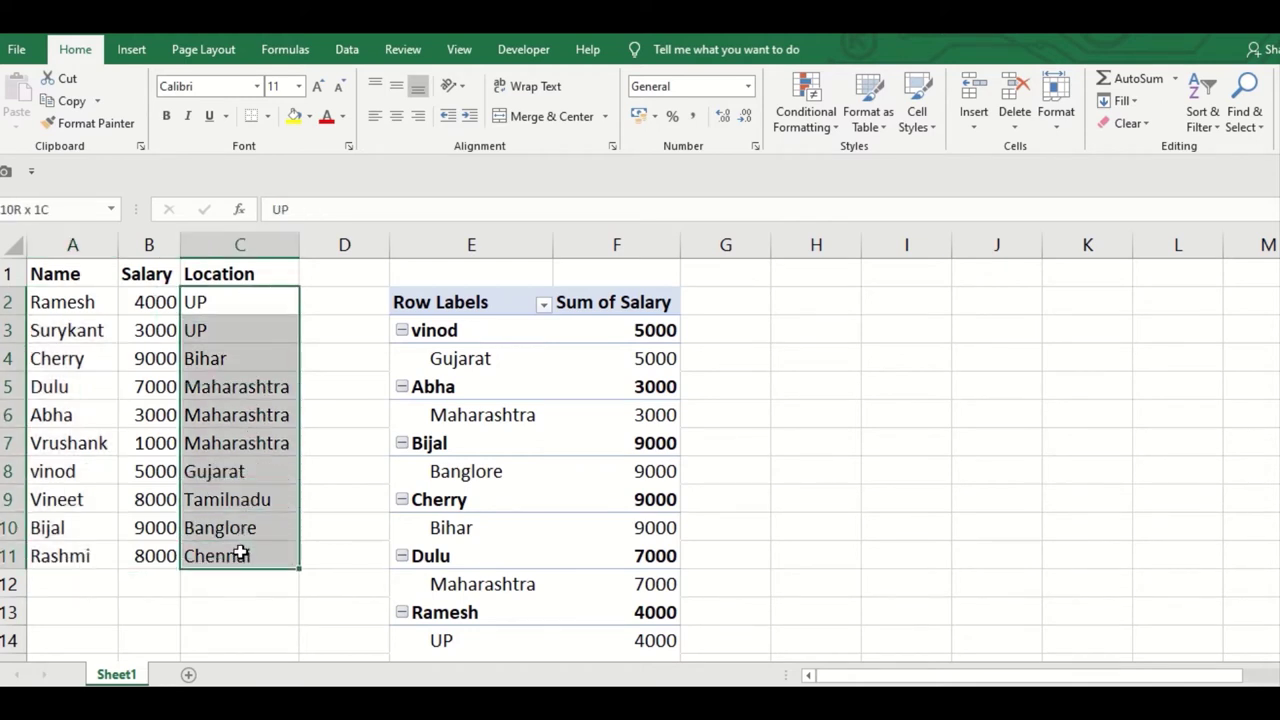
left_click_drag(268, 392, 265, 447)
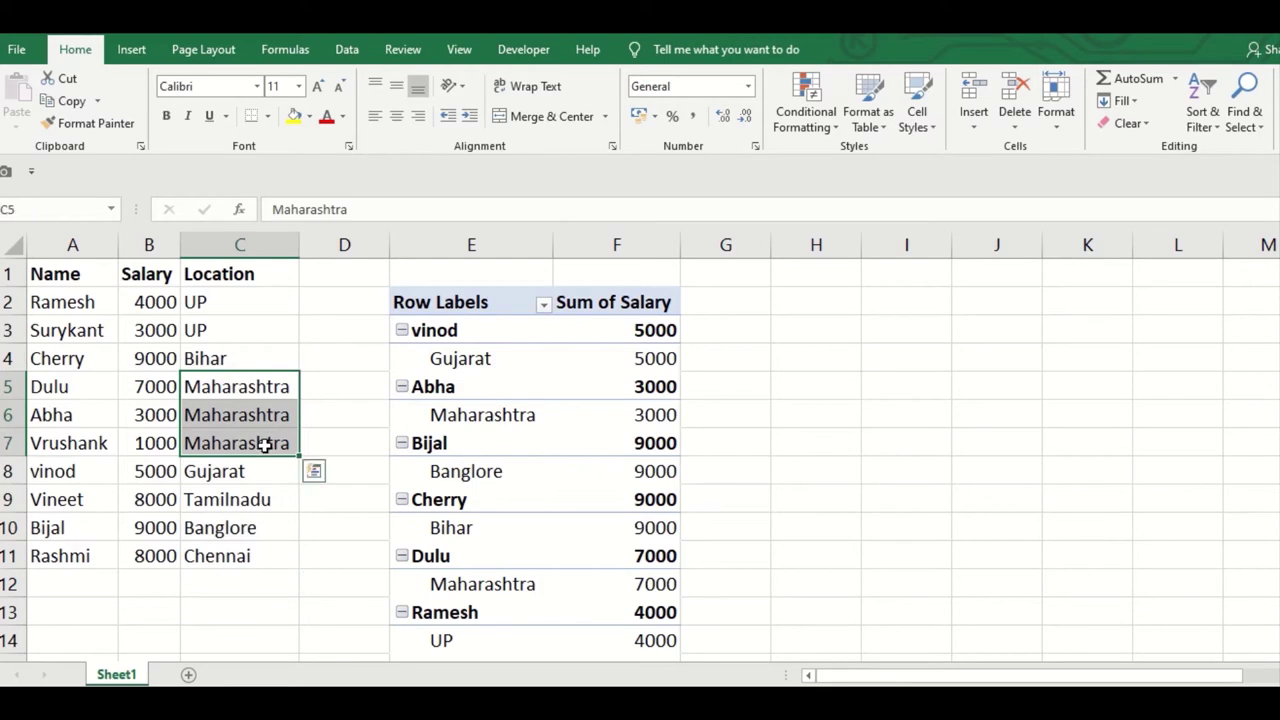
Highlight the UP entries C2:C3 and all locations, then select Abha in the pivot to reopen its fields
scroll(236, 471, "up", 2)
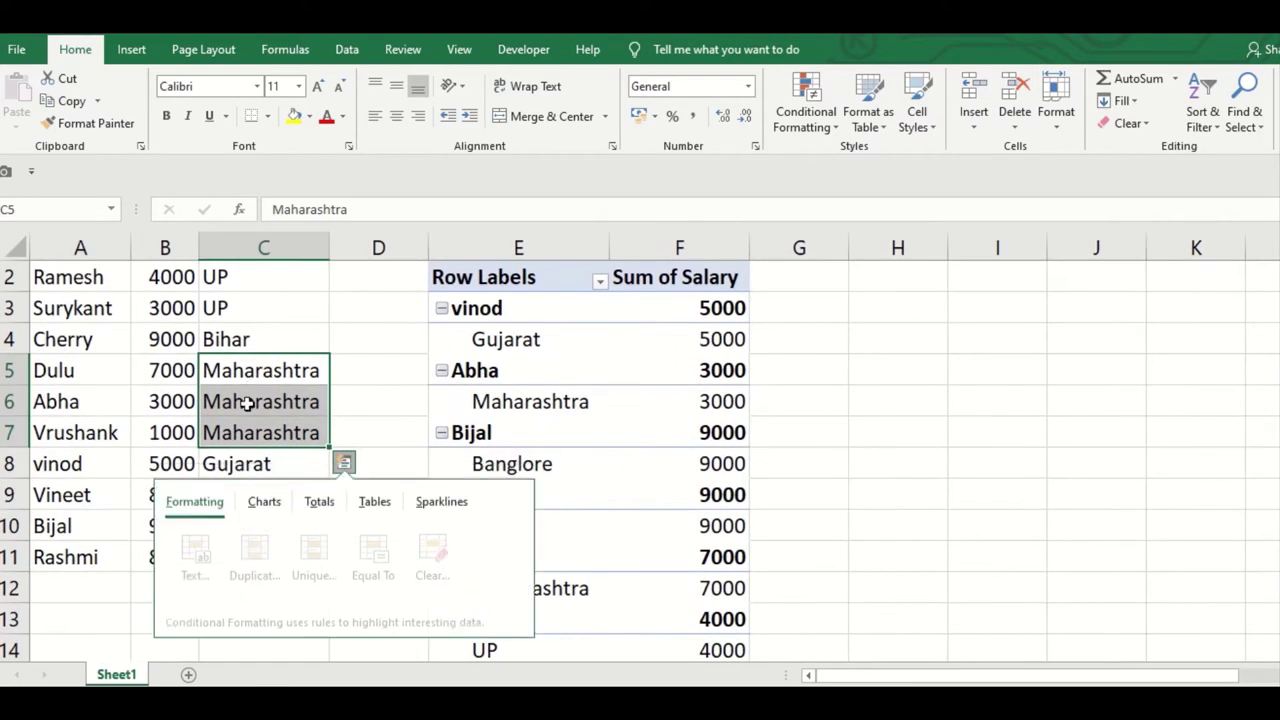
scroll(266, 286, "up", 1)
left_click(265, 300)
left_click_drag(265, 300, 271, 338)
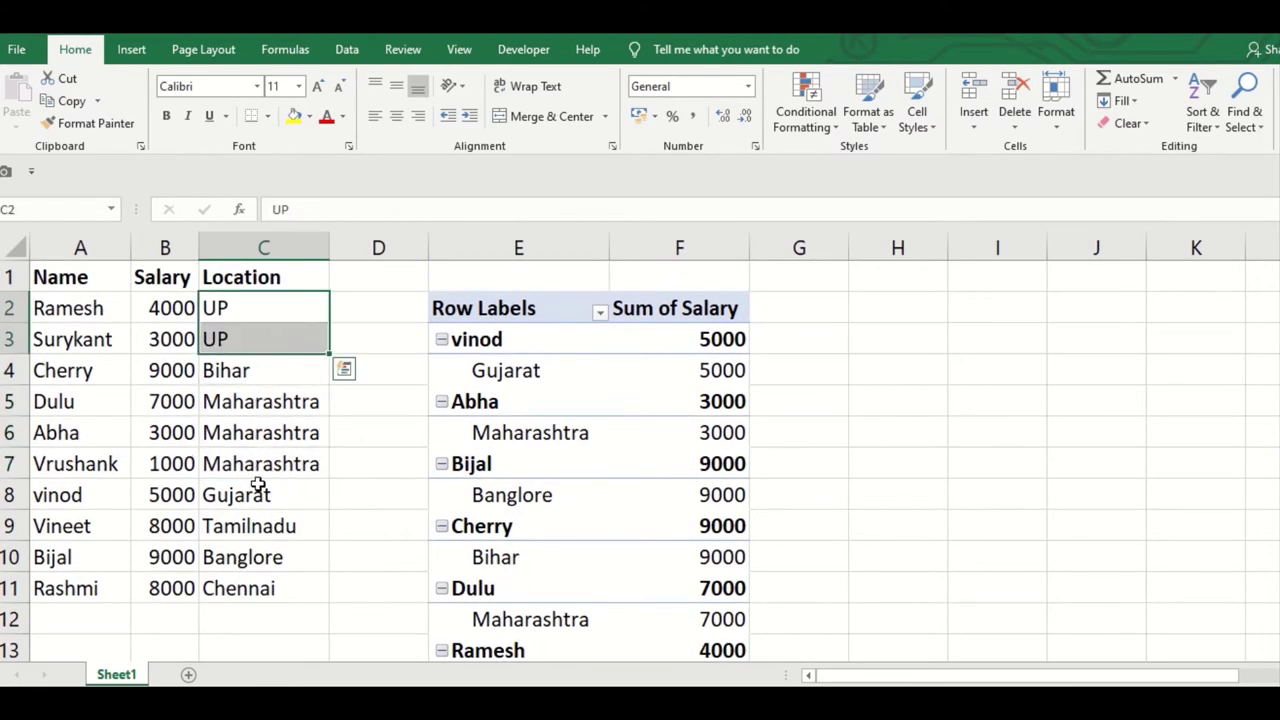
left_click(275, 391)
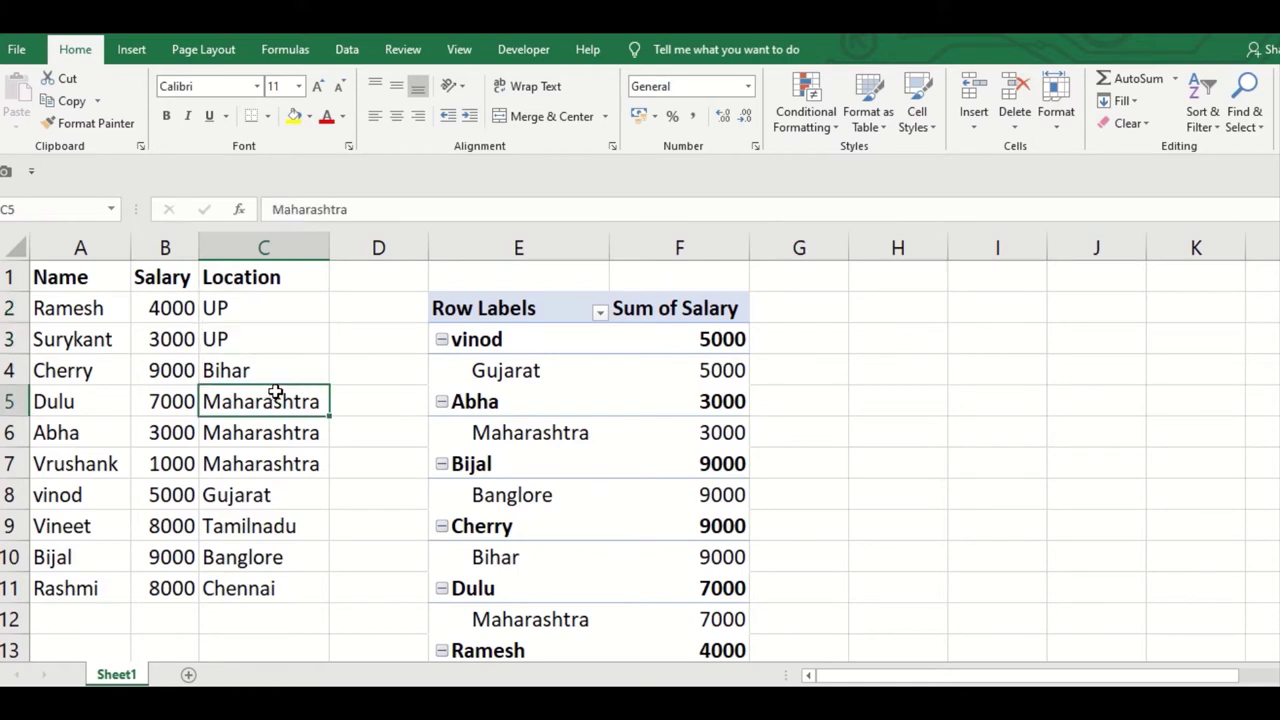
left_click_drag(276, 314, 282, 578)
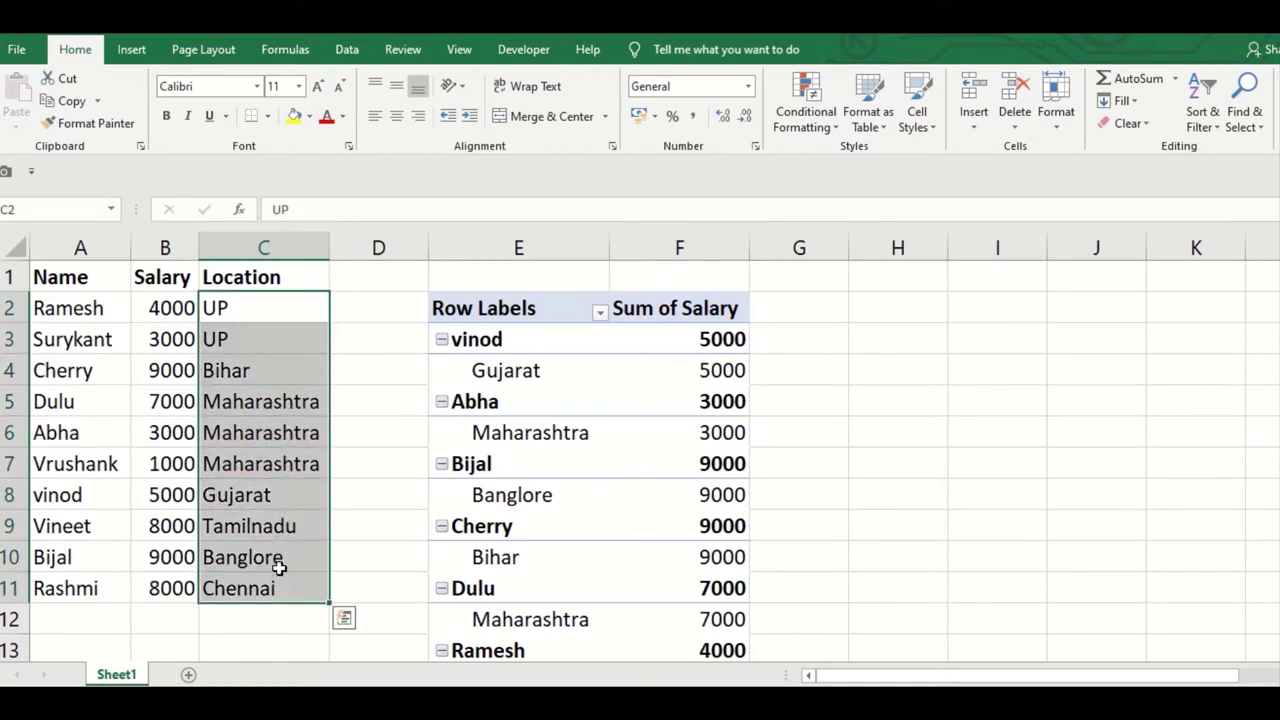
left_click_drag(299, 417, 299, 401)
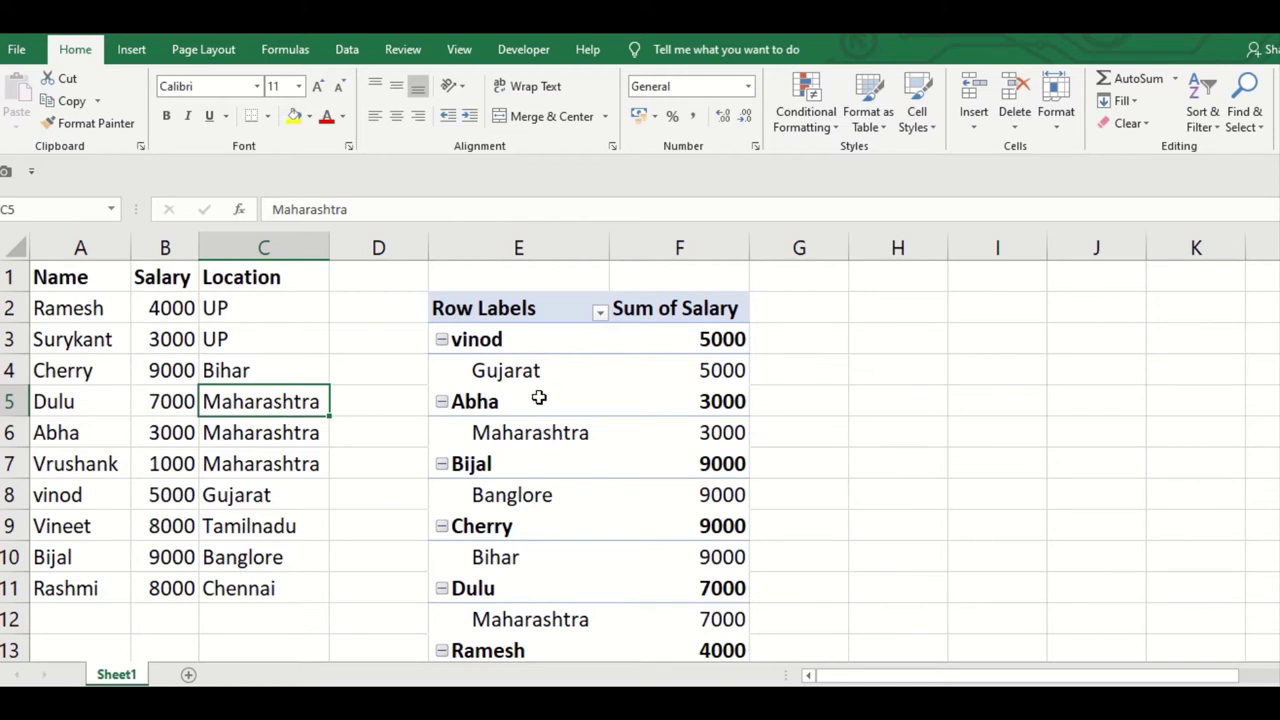
left_click(576, 406)
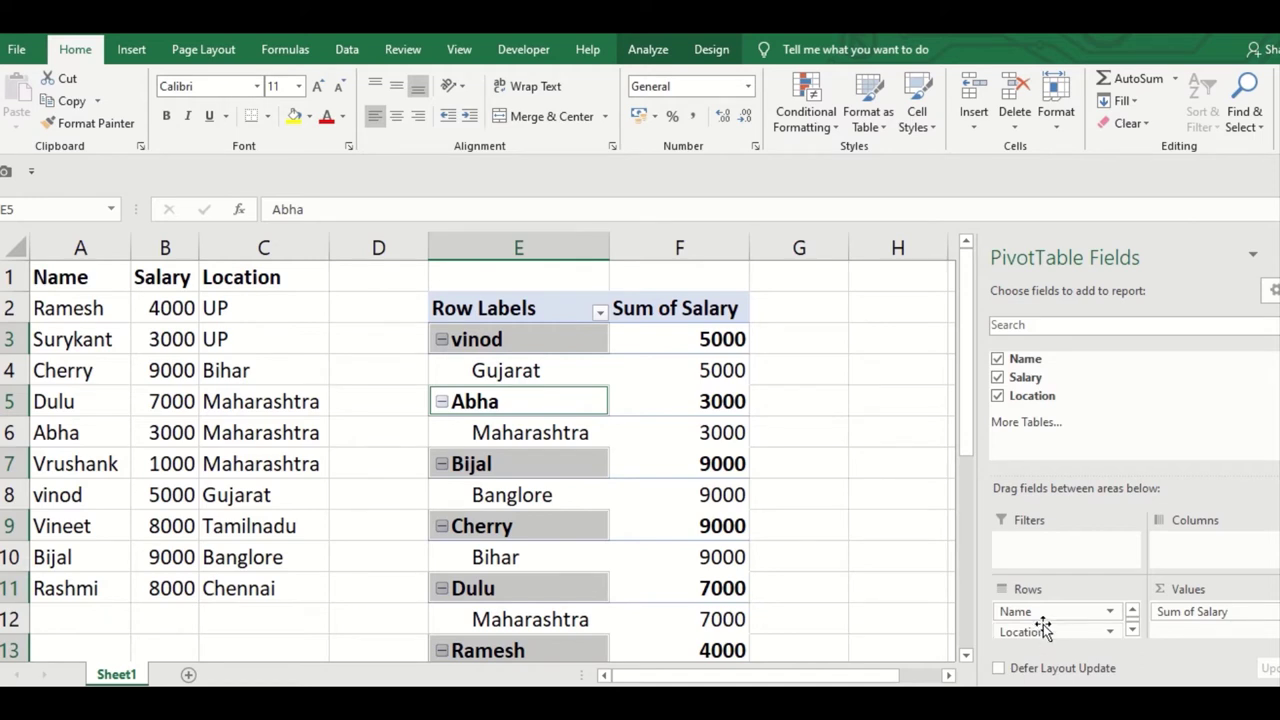
left_click_drag(1048, 633, 1052, 612)
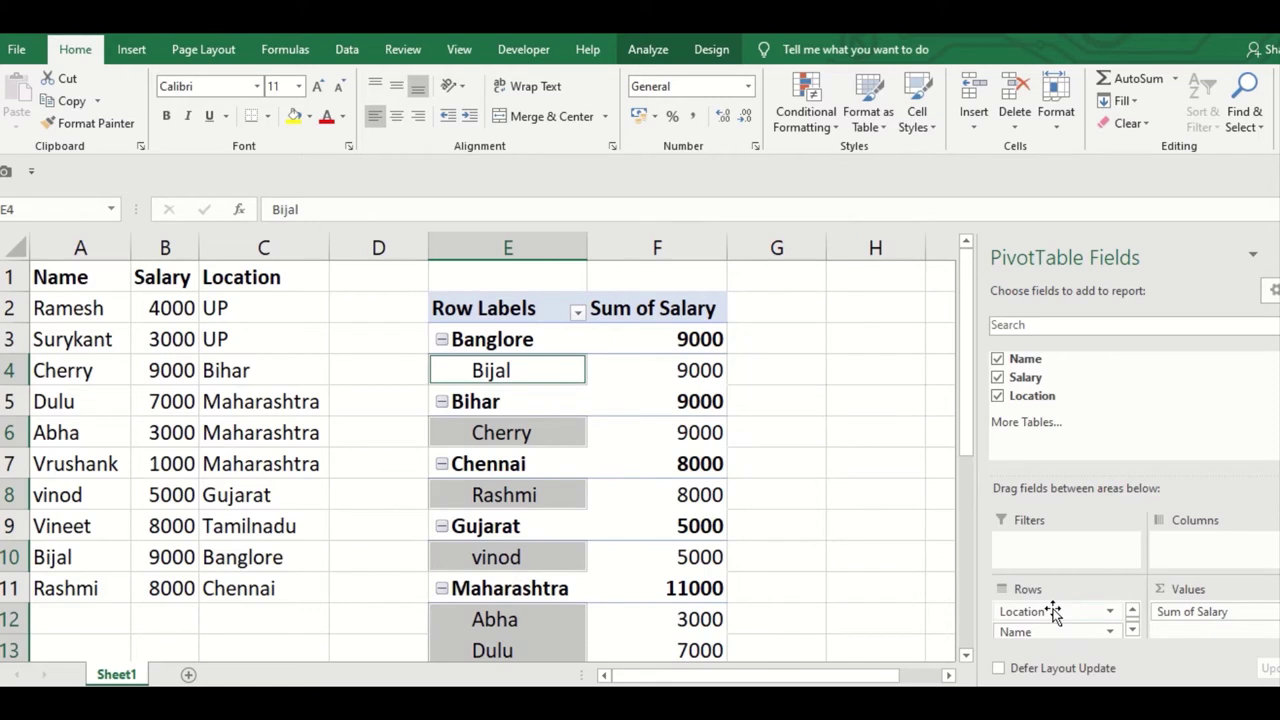
left_click(550, 383)
left_click(530, 358)
left_click(526, 343)
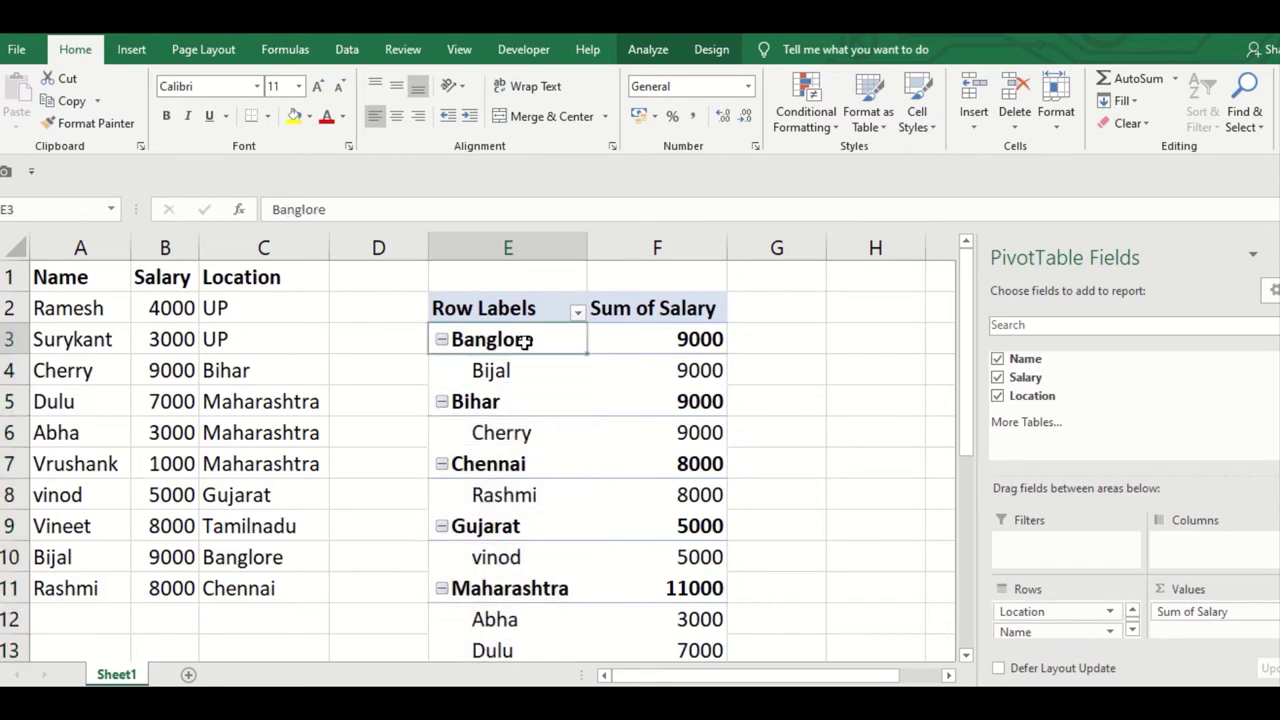
left_click(522, 375)
left_click(668, 380)
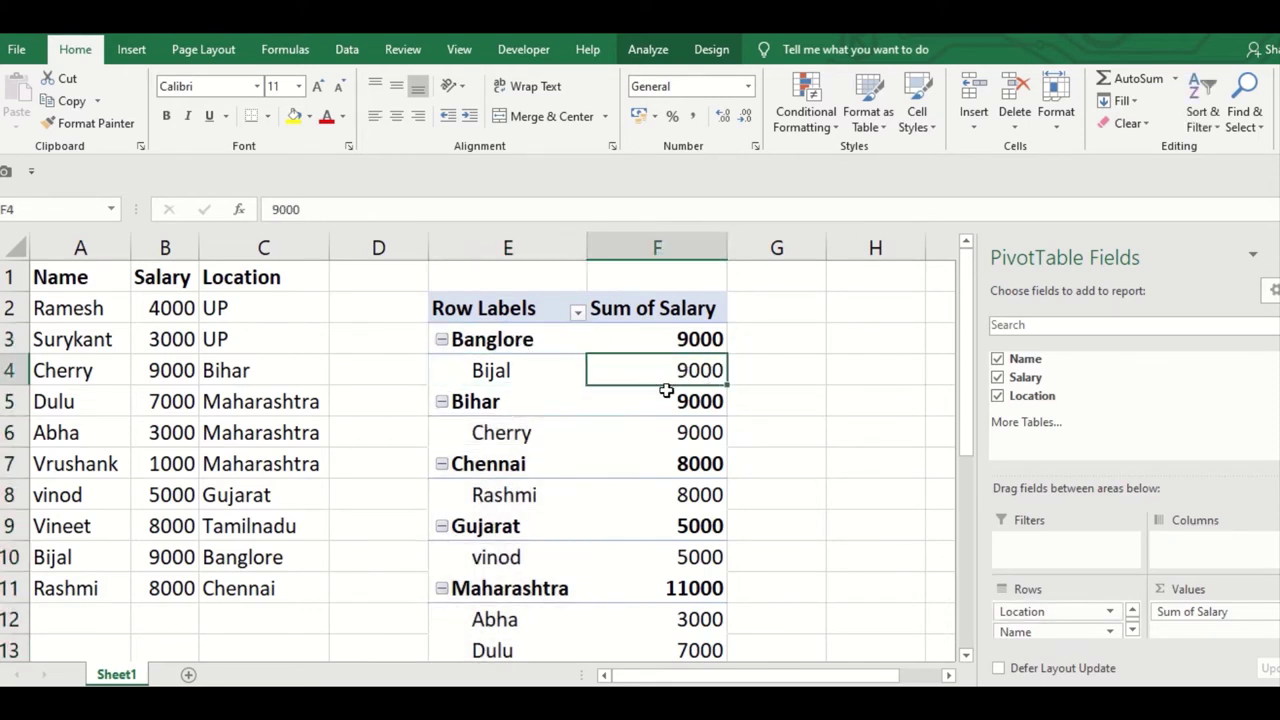
left_click(516, 404)
left_click(523, 435)
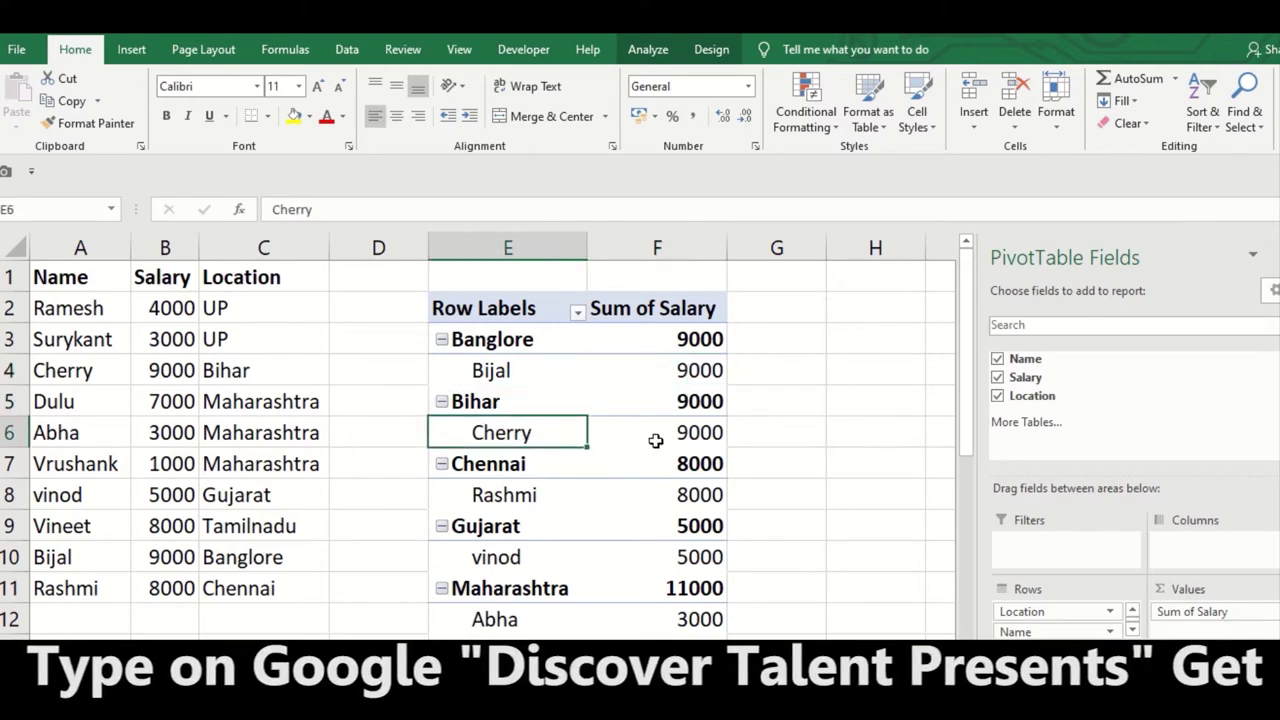
left_click(656, 436)
scroll(505, 538, "down", 1)
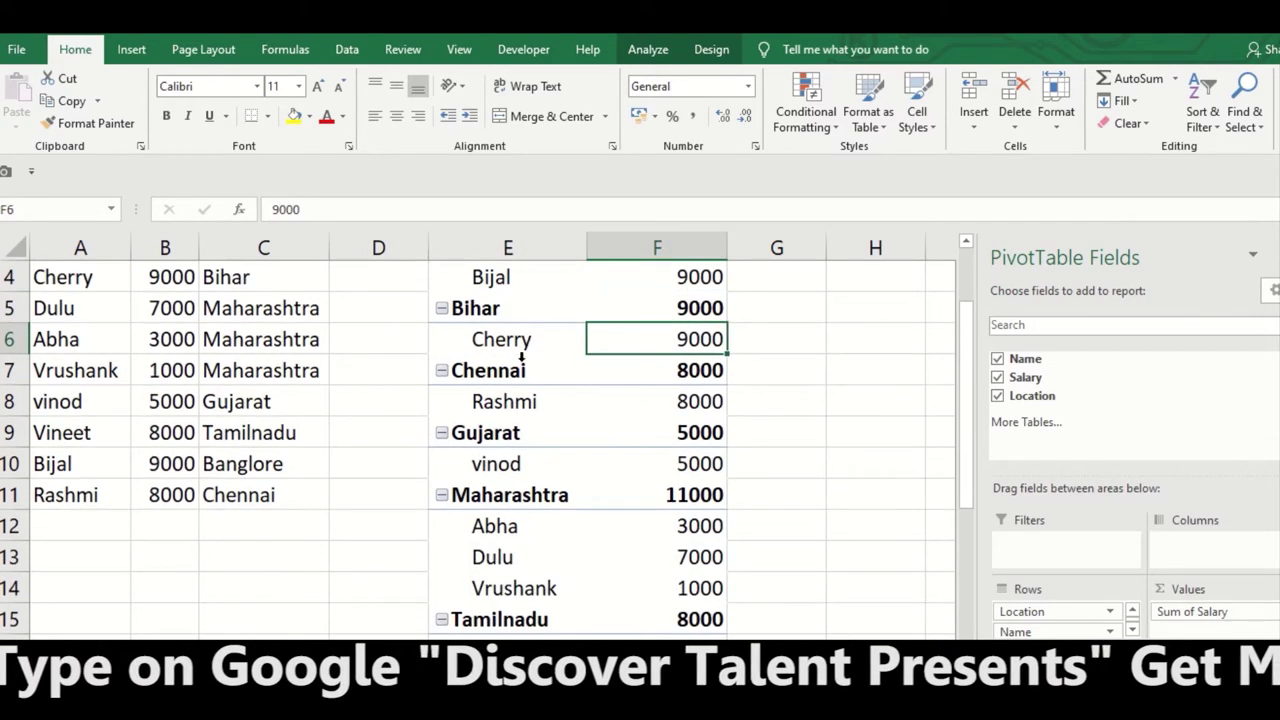
left_click(521, 365)
left_click(516, 403)
left_click(522, 440)
scroll(536, 500, "down", 2)
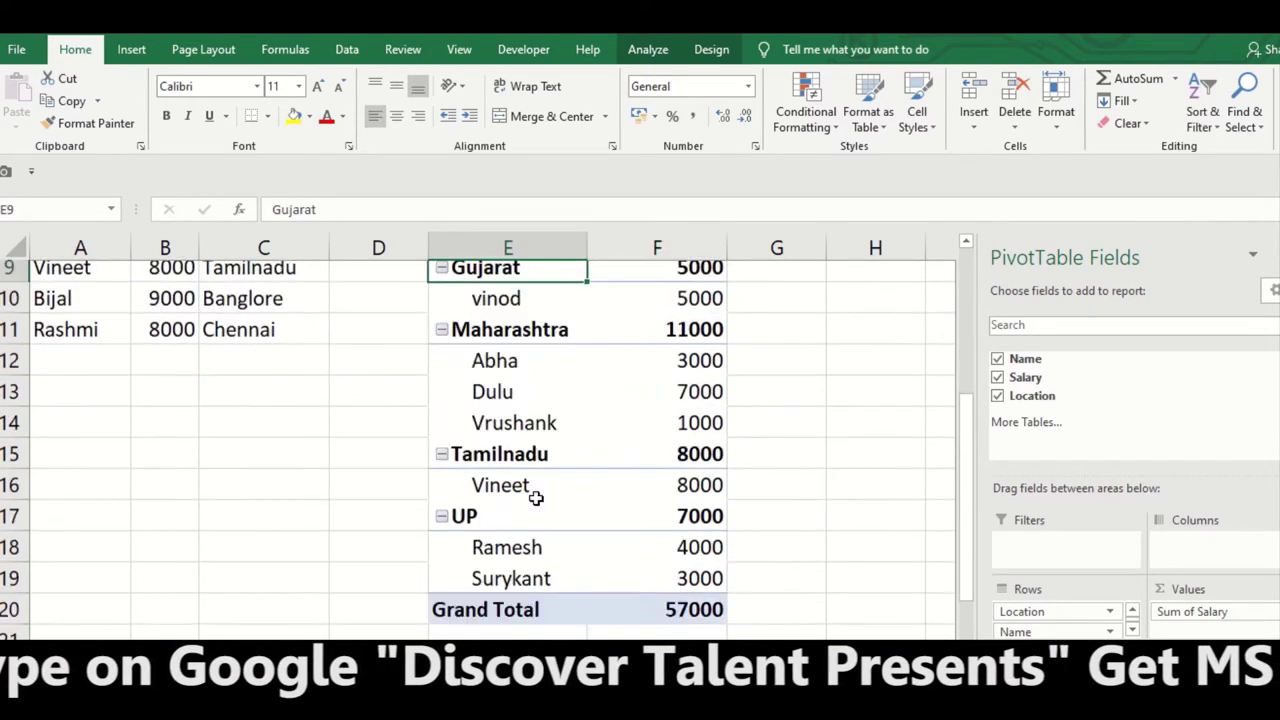
scroll(536, 498, "down", 1)
left_click_drag(525, 316, 668, 408)
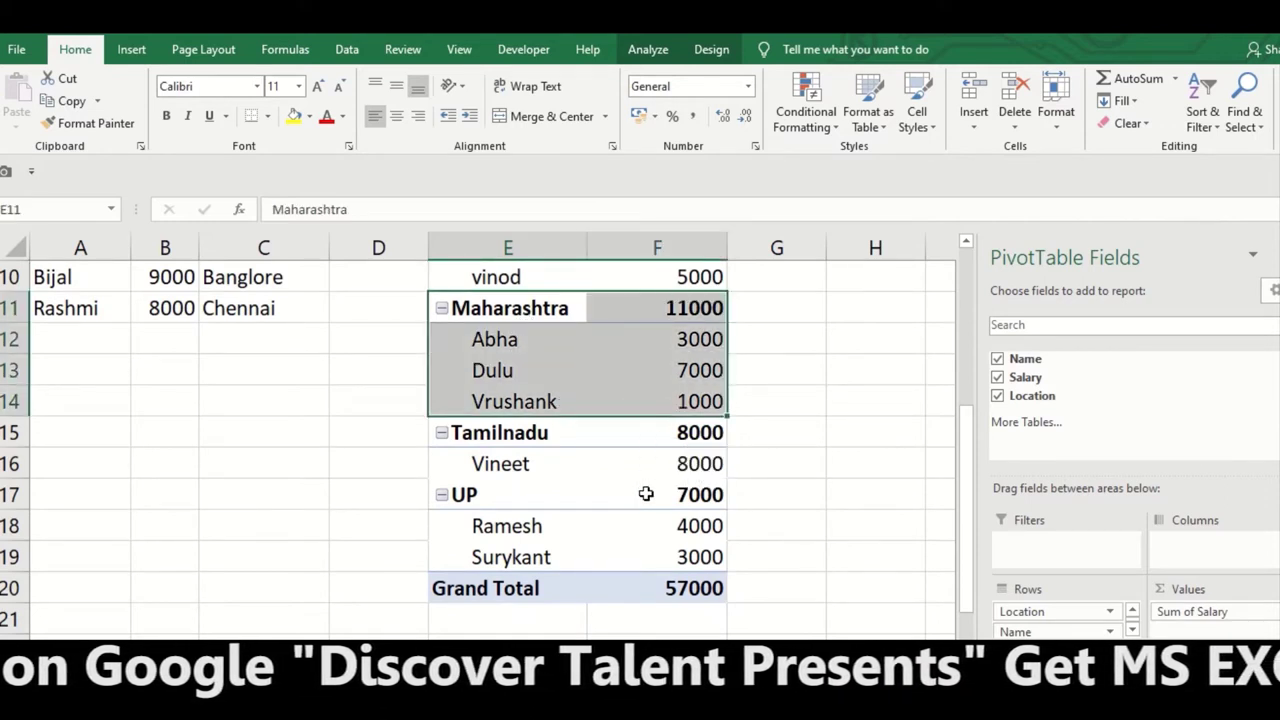
mouse_move(646, 493)
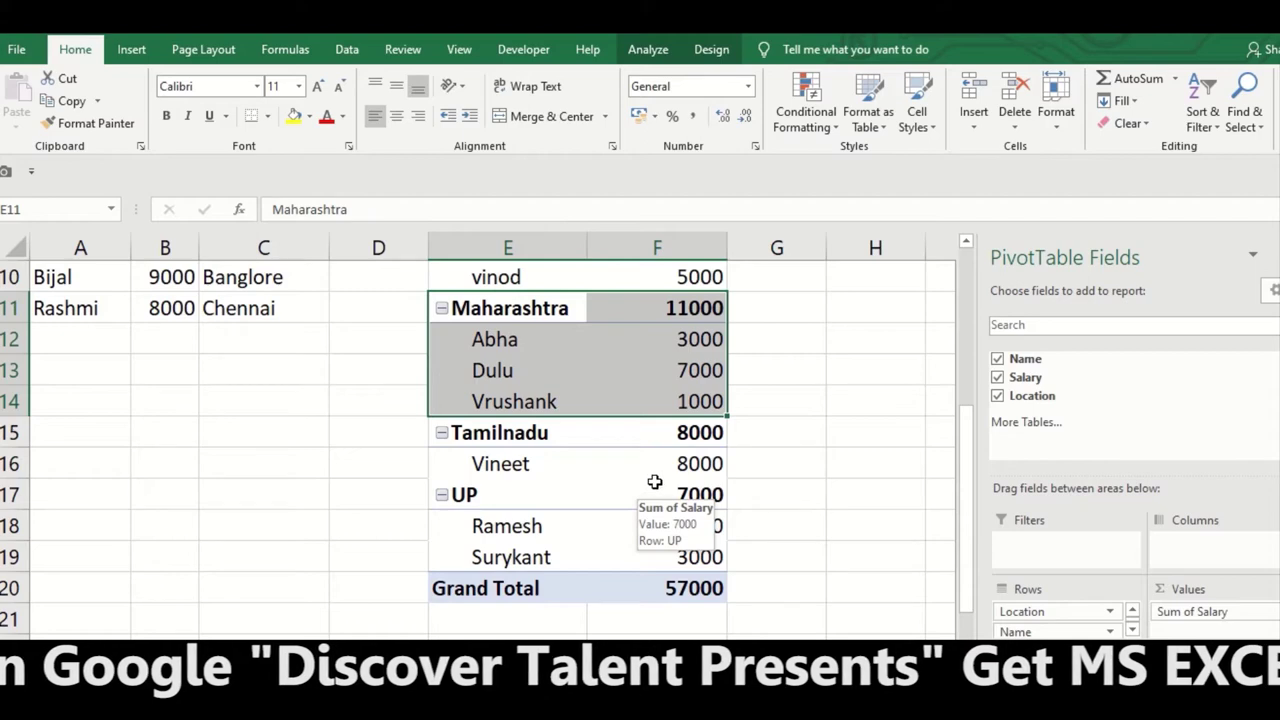
scroll(654, 482, "up", 1)
scroll(654, 482, "up", 1)
scroll(655, 481, "down", 2)
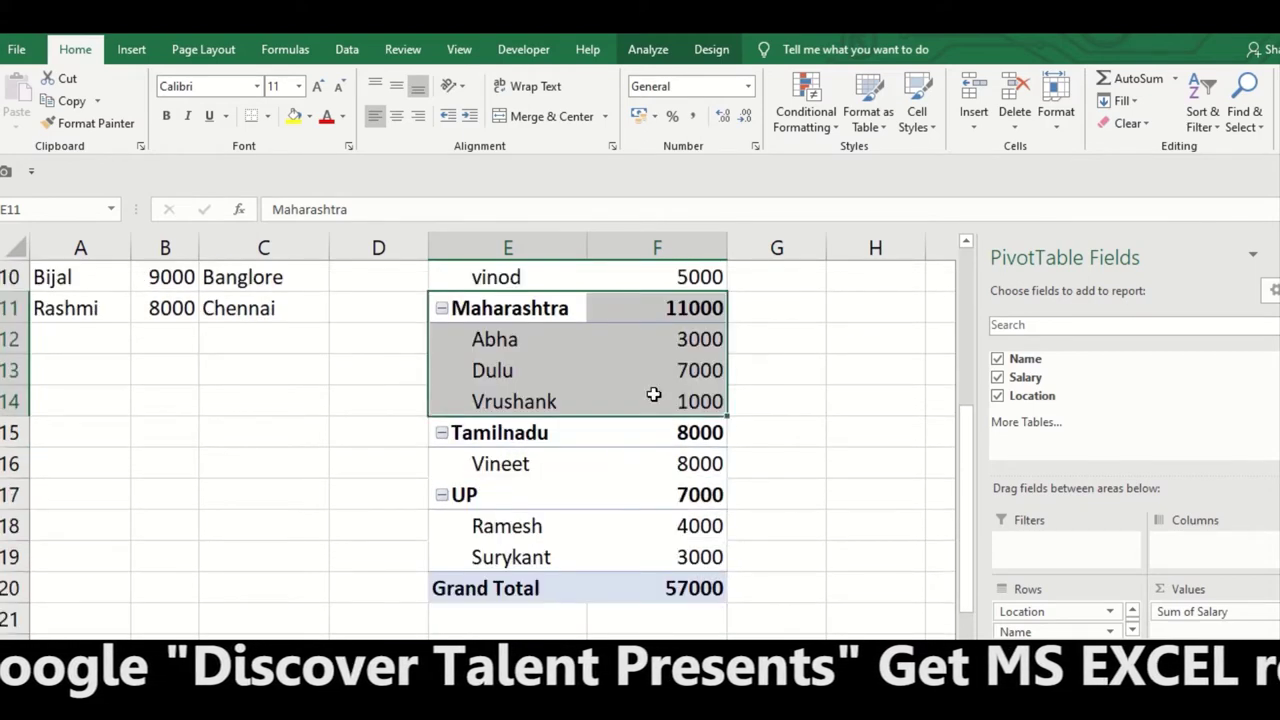
left_click_drag(700, 335, 700, 400)
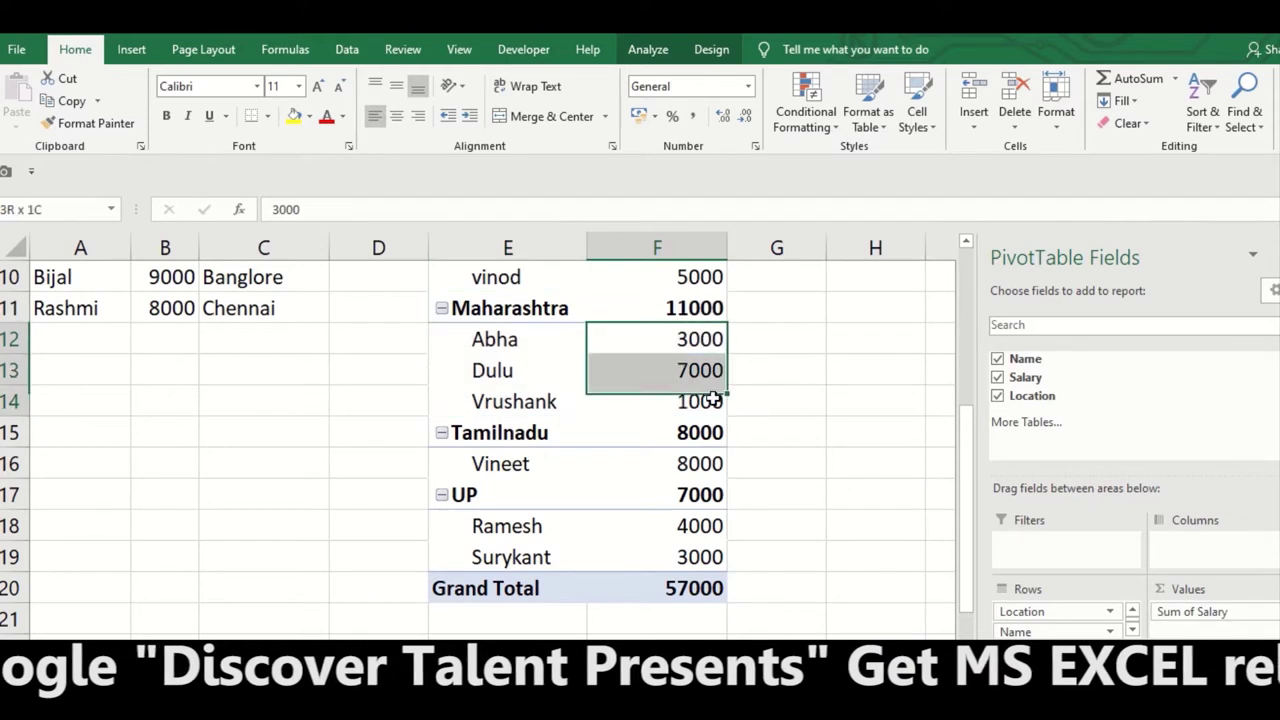
left_click(695, 310)
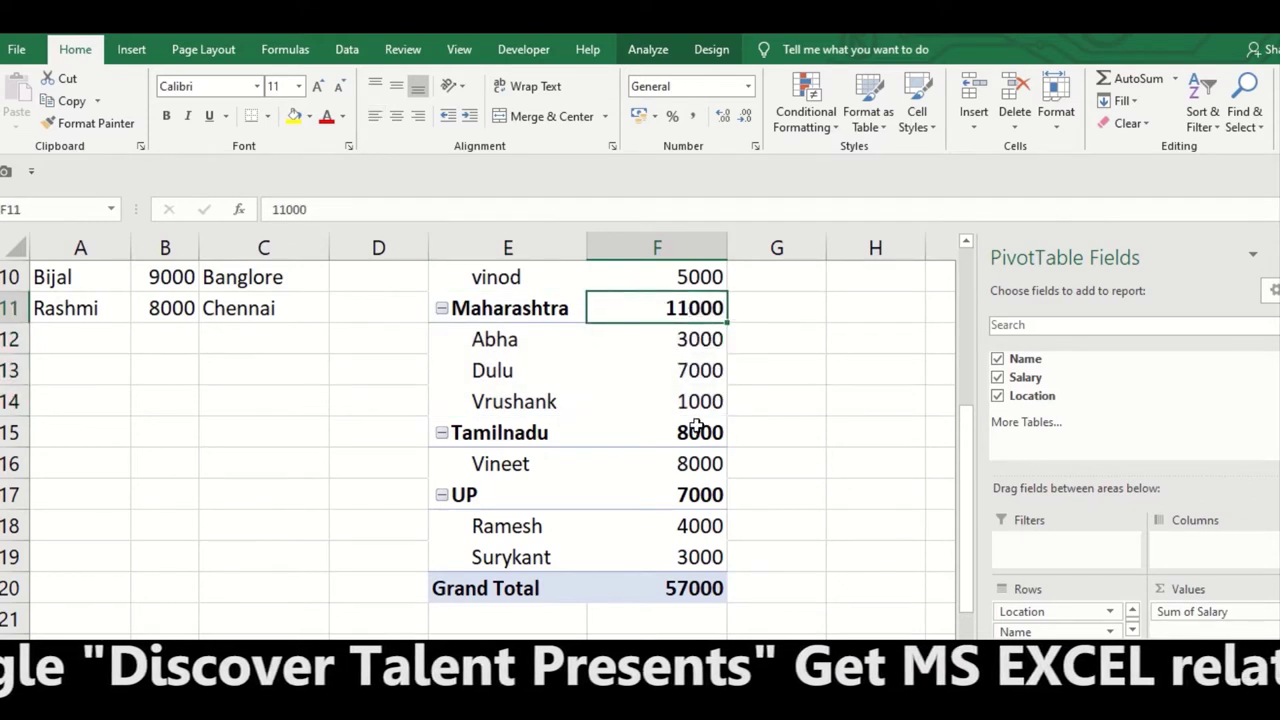
mouse_move(661, 403)
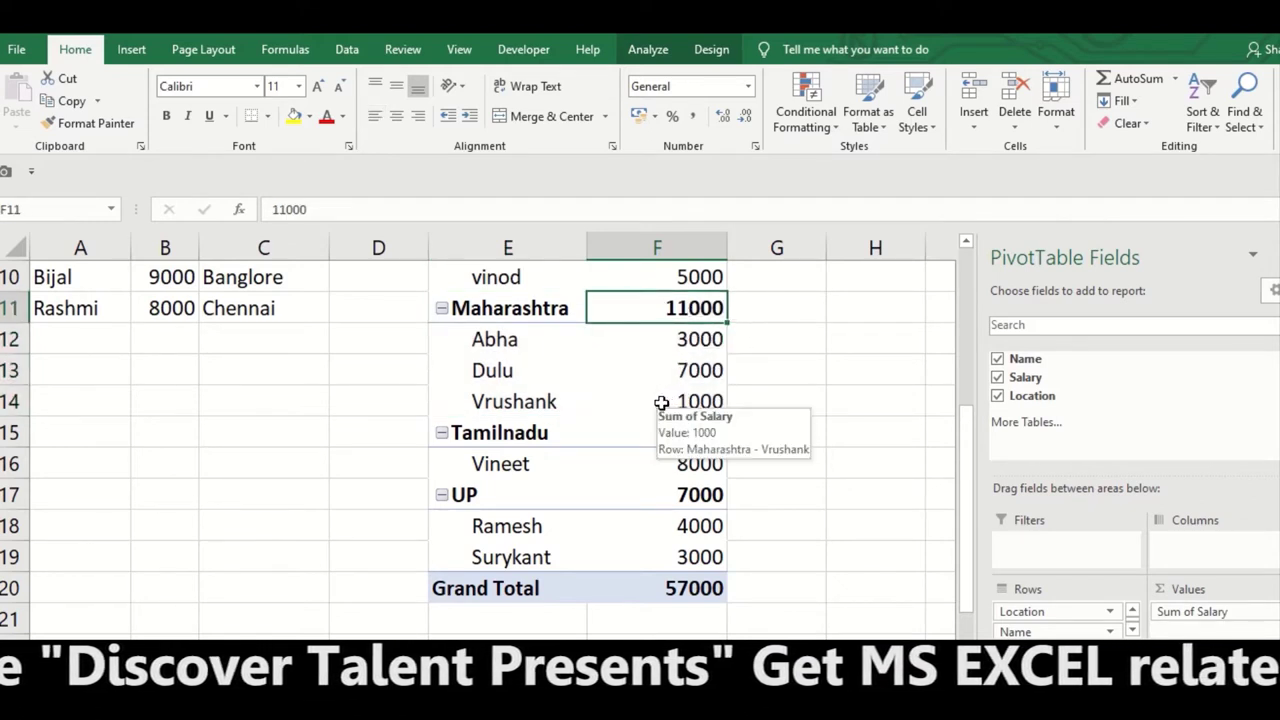
scroll(657, 443, "up", 3)
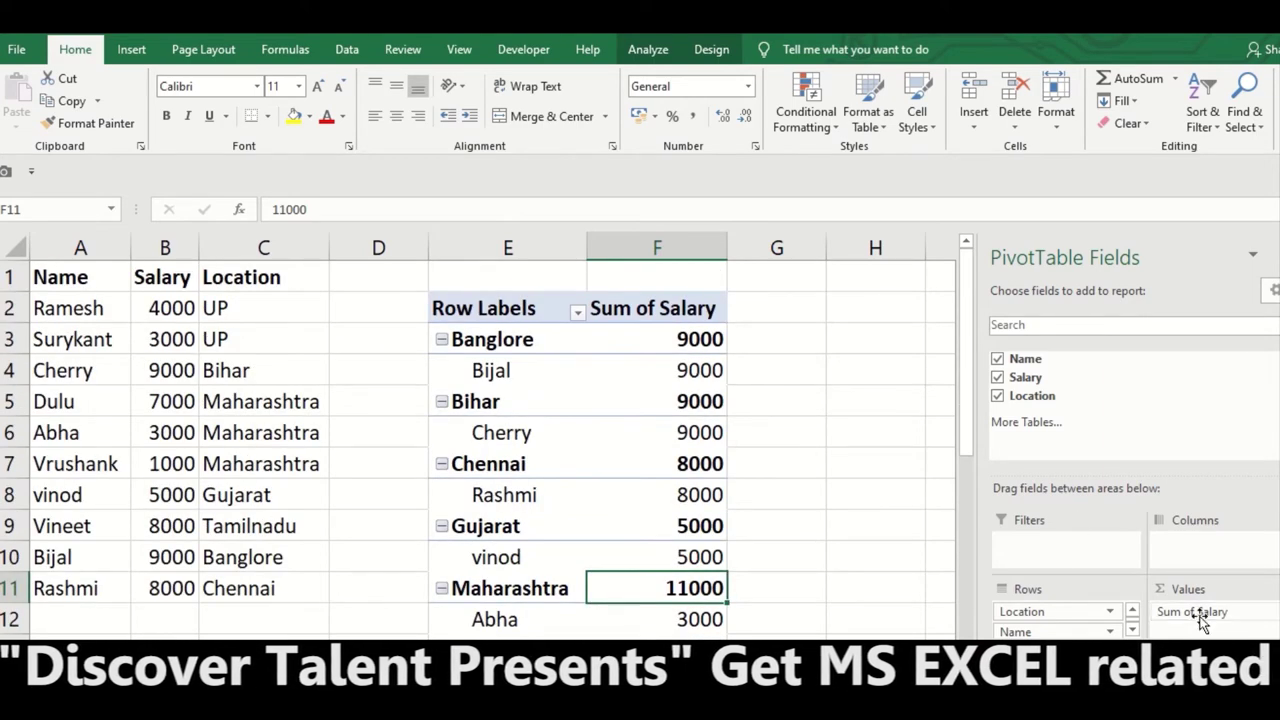
left_click(669, 393)
Move Name to Columns and browse across the employee name columns to Grand Total
left_click_drag(1048, 630, 1186, 543)
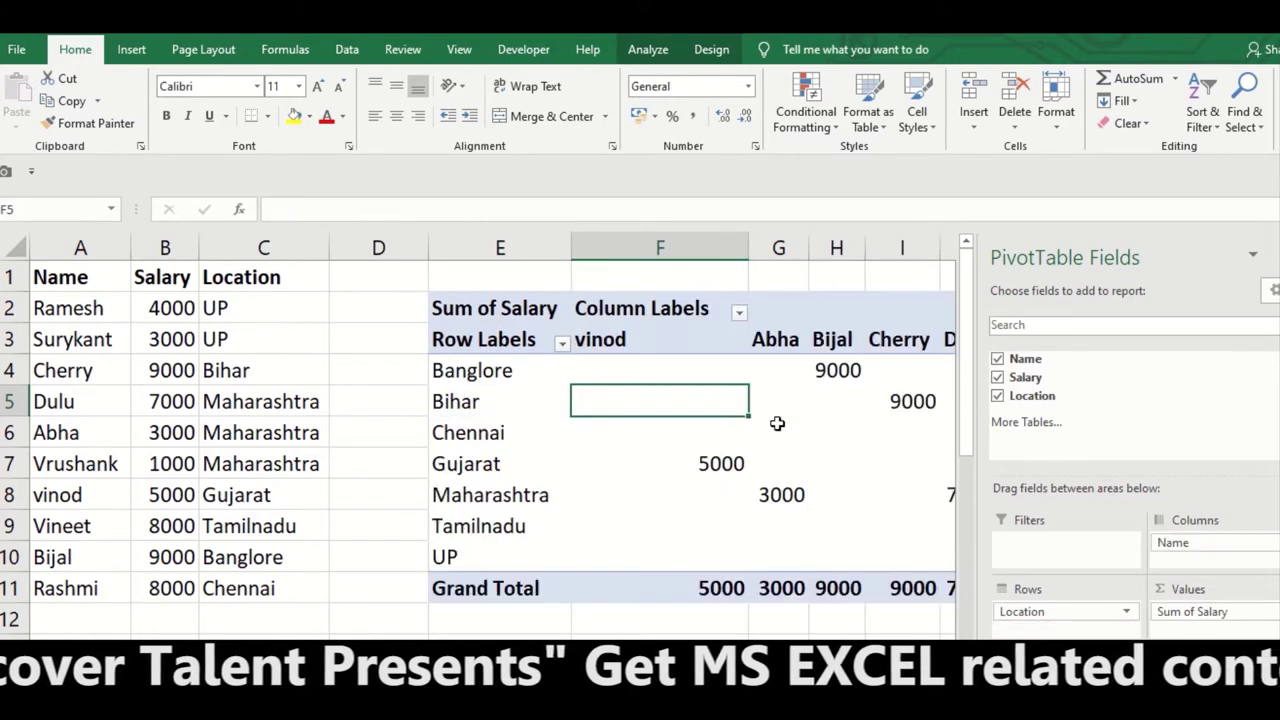
key("Right")
key("Right")
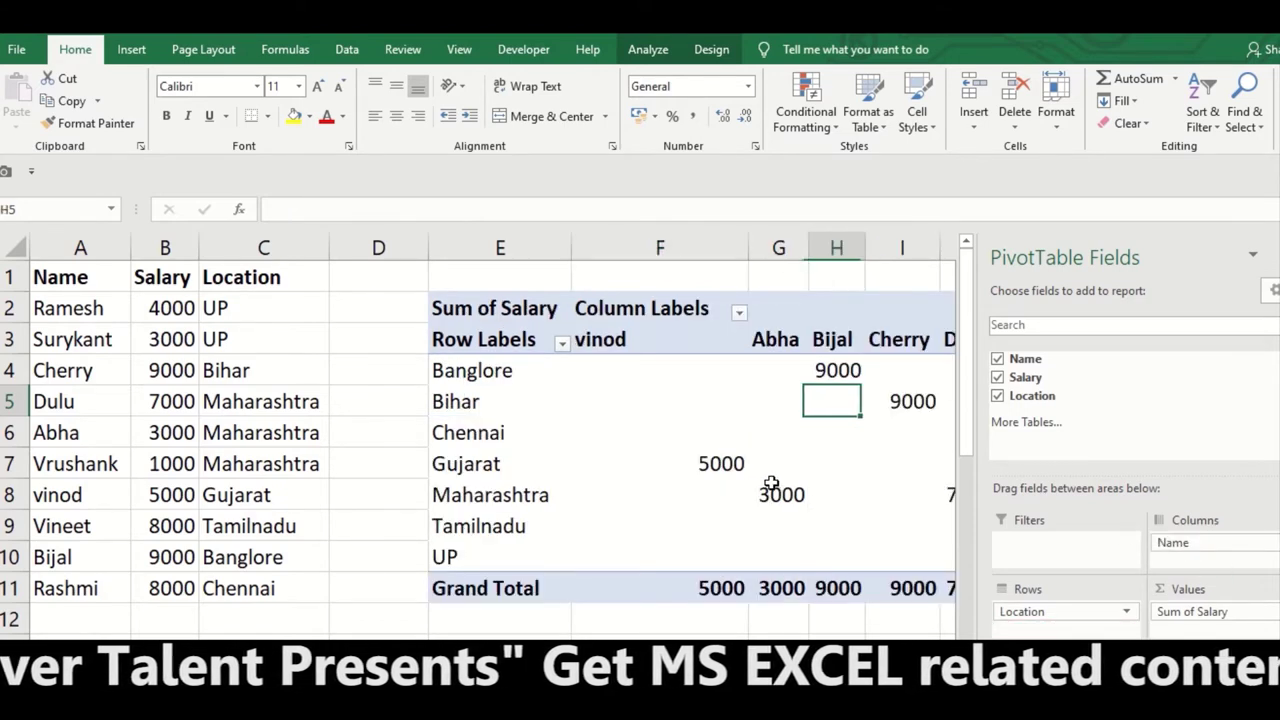
key("Right")
key("Right")
key("Right")
key("Right")
key("Right")
key("Right")
key("Right")
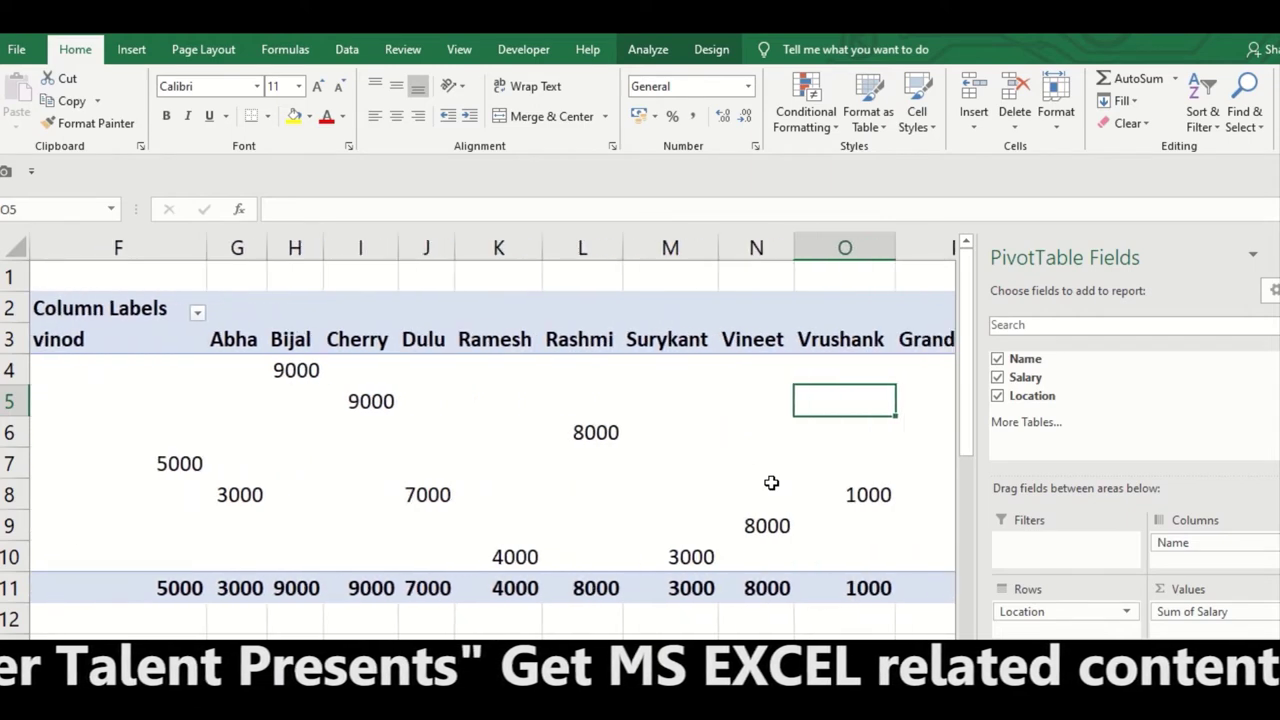
key("Right")
key("Left")
key("Left")
key("Left")
key("Left")
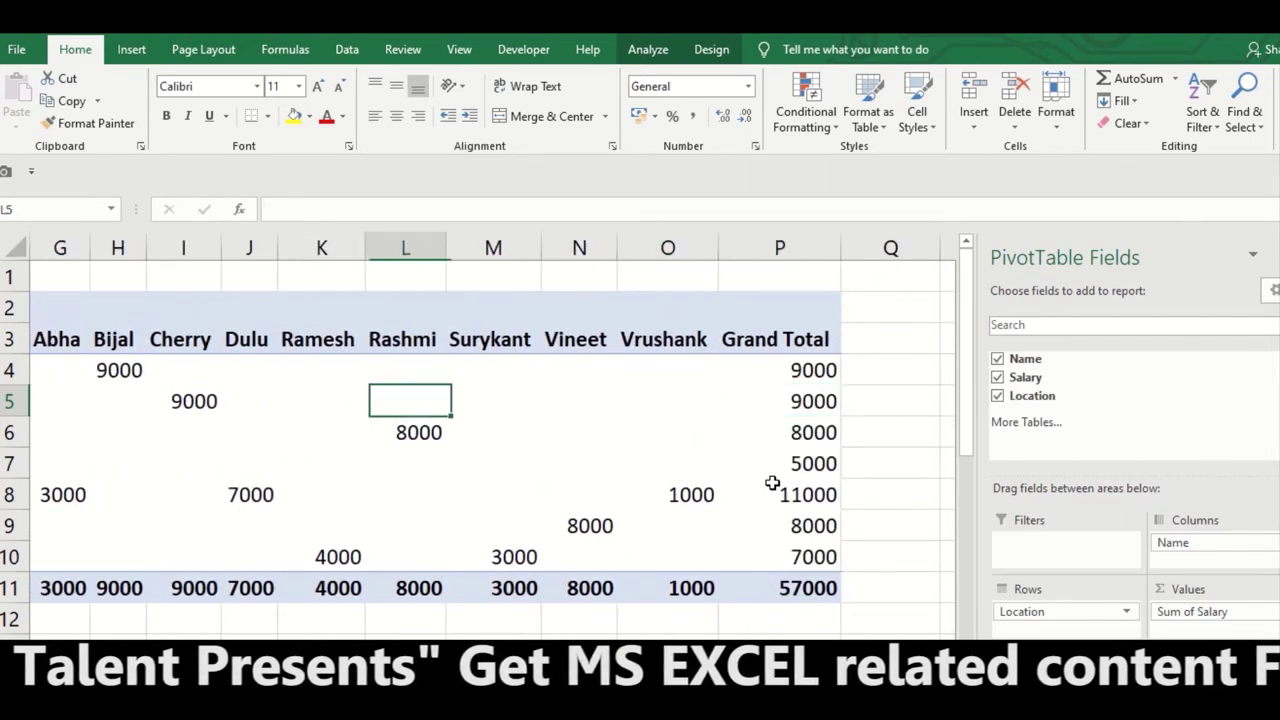
key("Left")
key("Left")
key("Left")
key("Left")
key("Left")
key("Left")
key("Left")
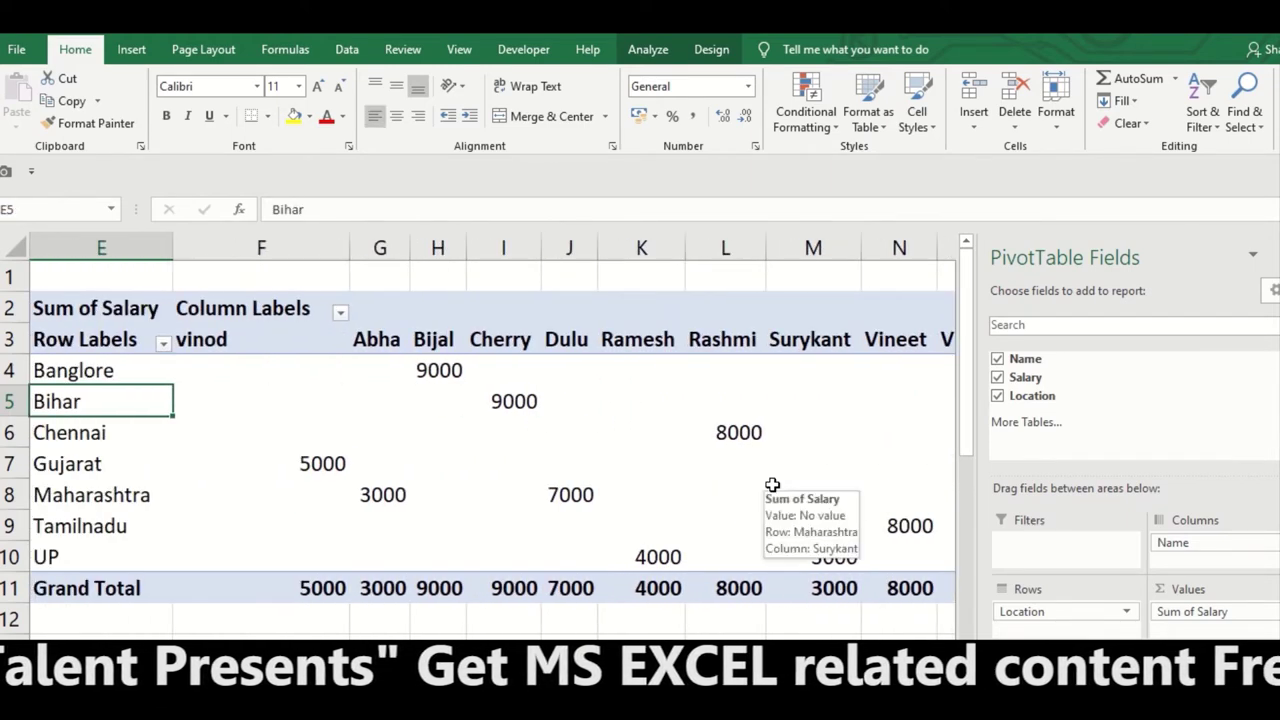
scroll(772, 485, "down", 1)
scroll(772, 488, "down", 1)
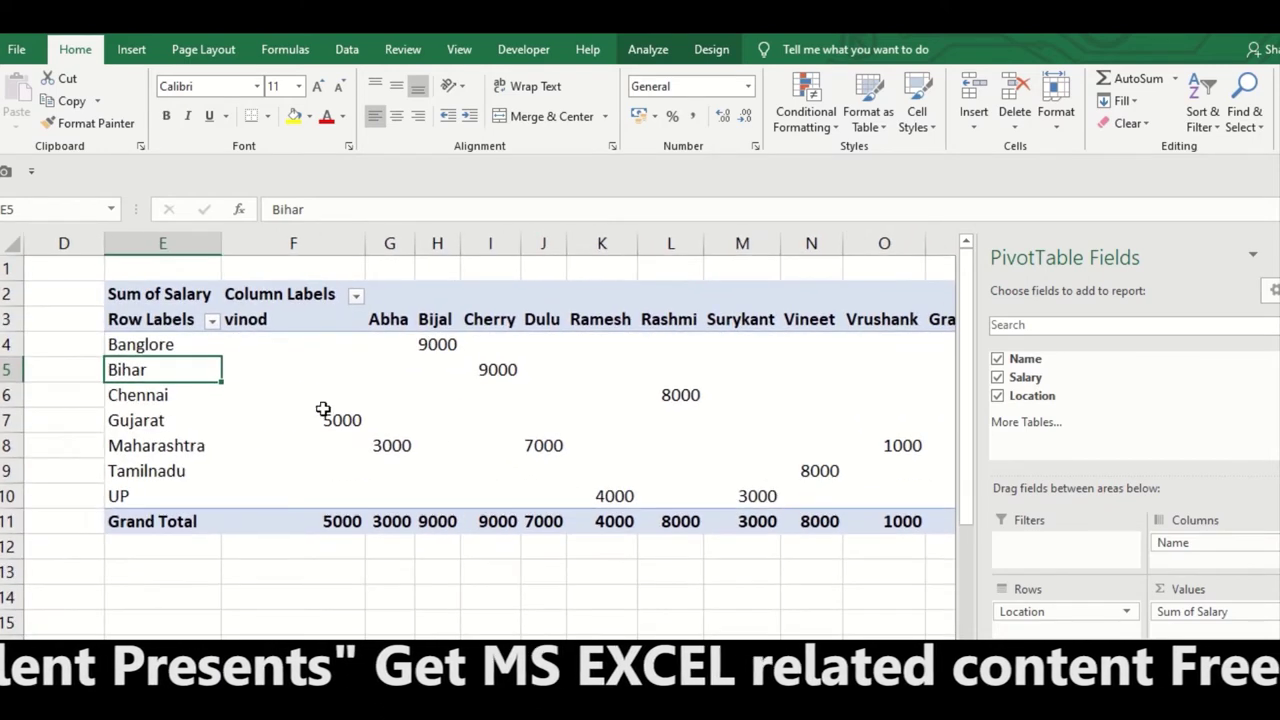
Review the Banglore and Bihar rows, then make Location a report filter and Name the rows
left_click_drag(177, 343, 634, 344)
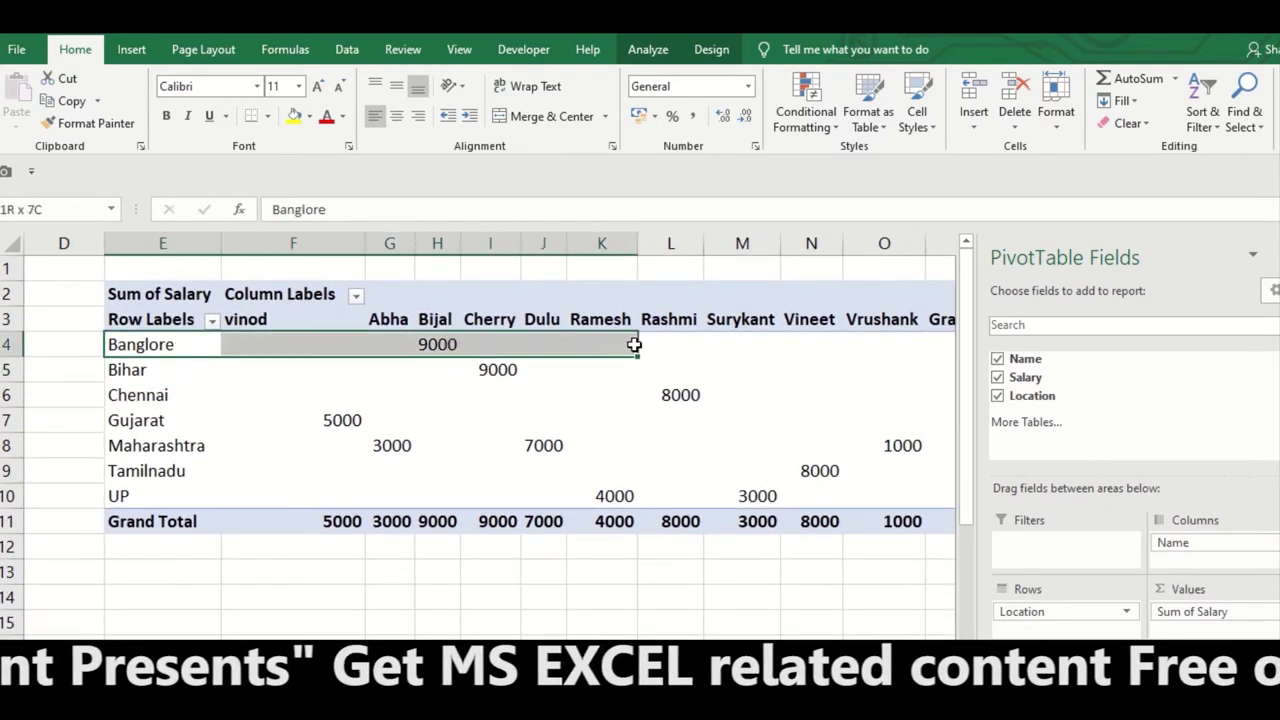
left_click(437, 313)
left_click(437, 344)
left_click(153, 344)
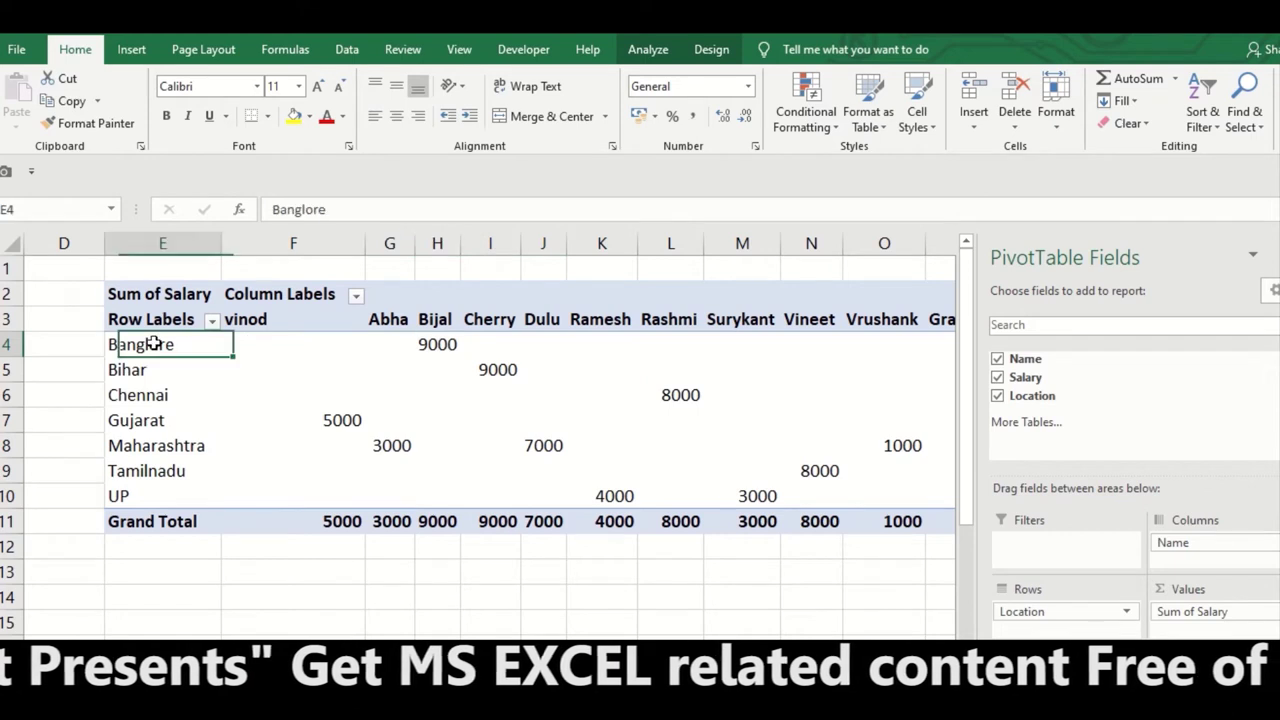
left_click_drag(153, 344, 894, 345)
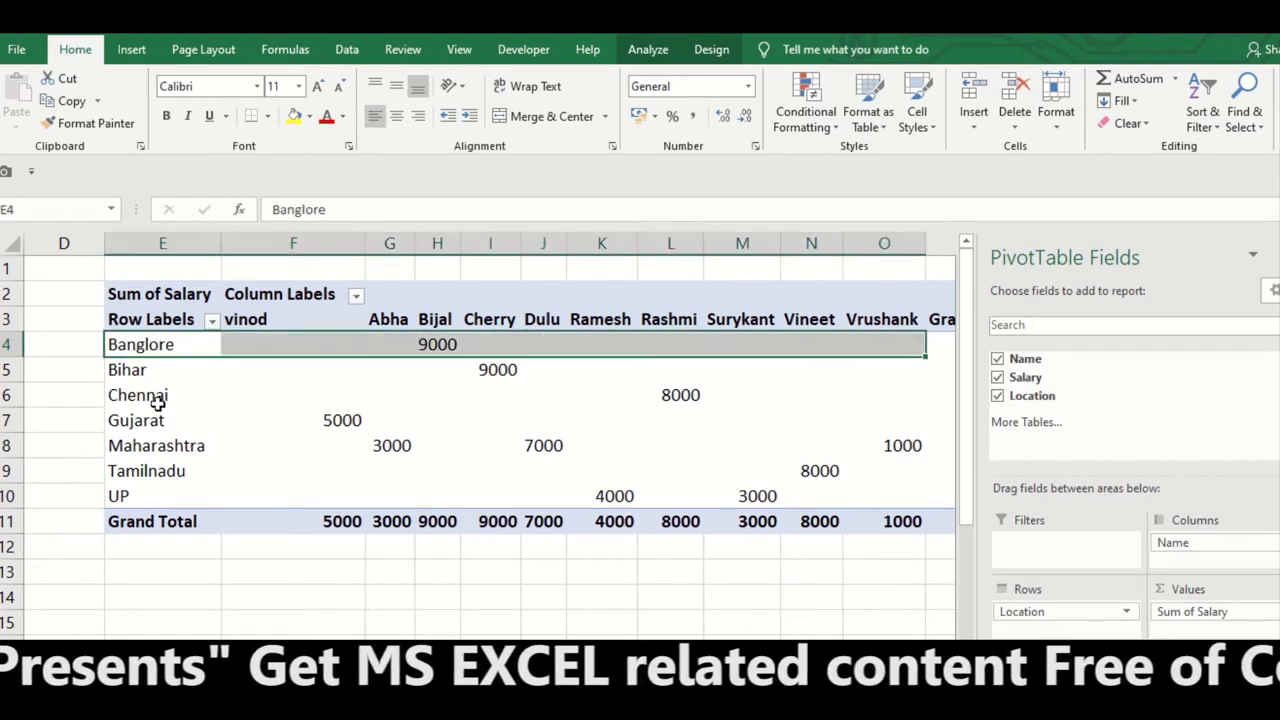
left_click_drag(168, 372, 914, 371)
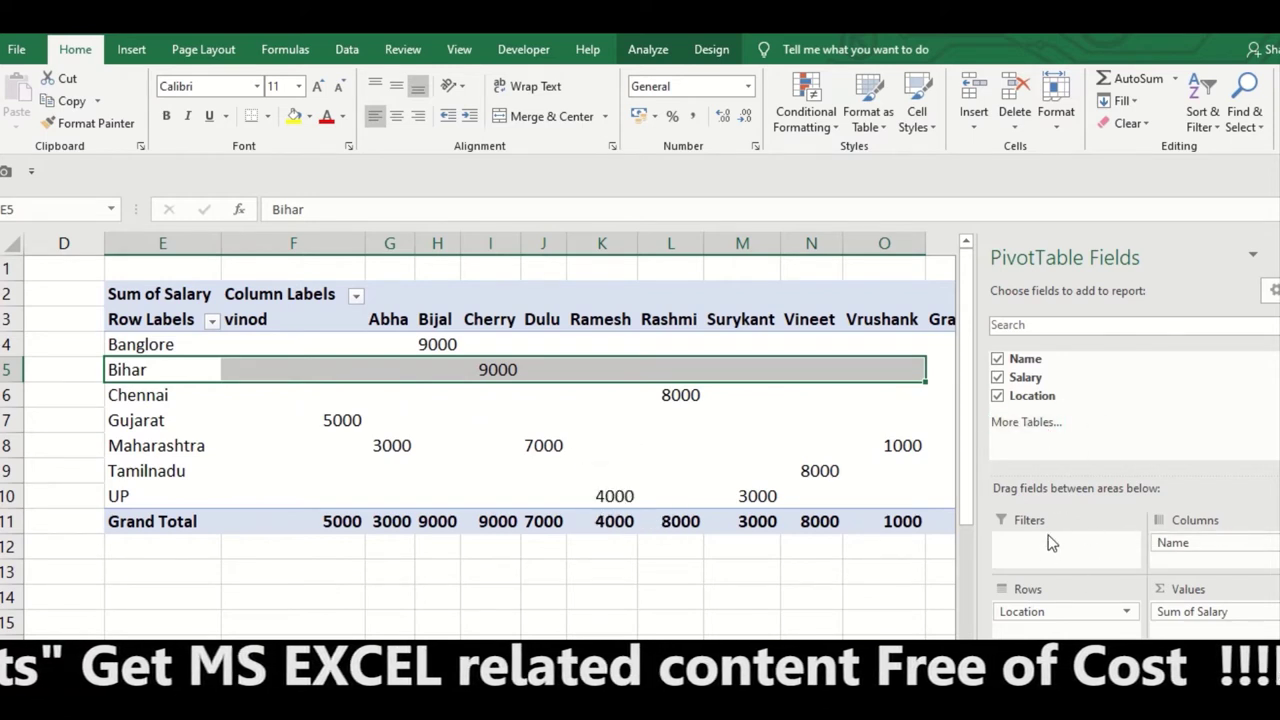
left_click_drag(1046, 611, 1040, 552)
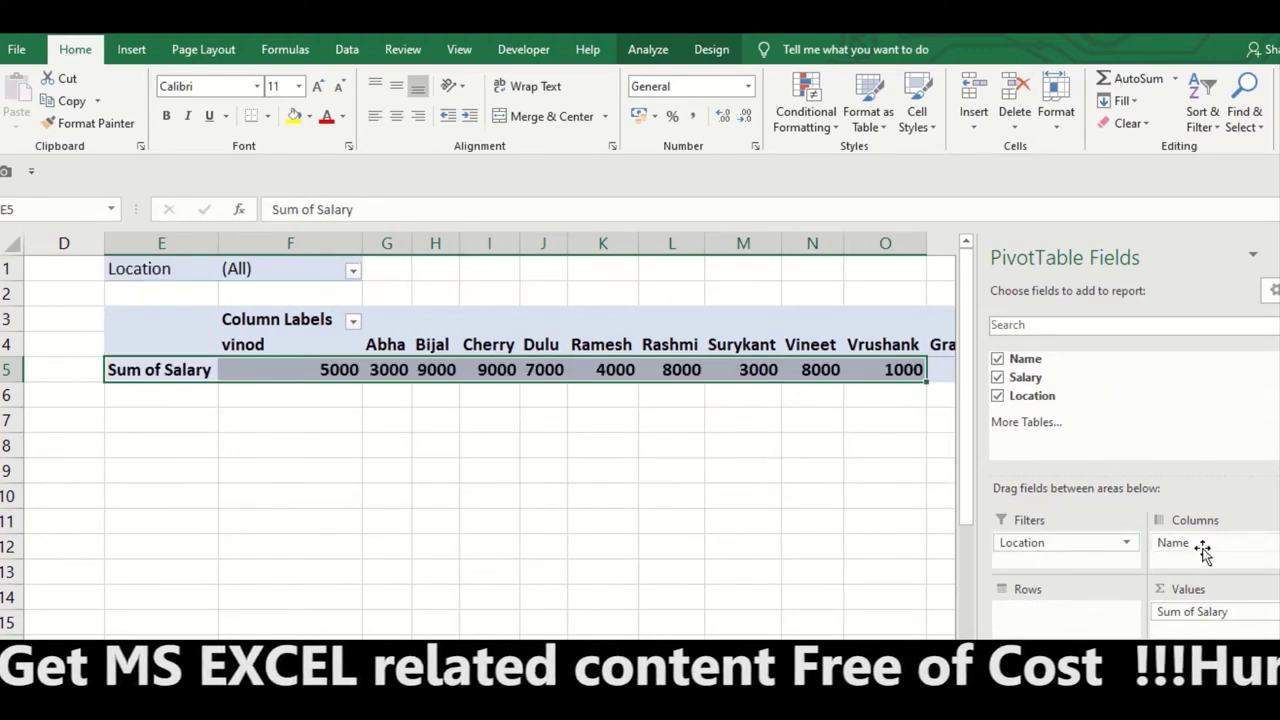
left_click_drag(1203, 550, 1115, 612)
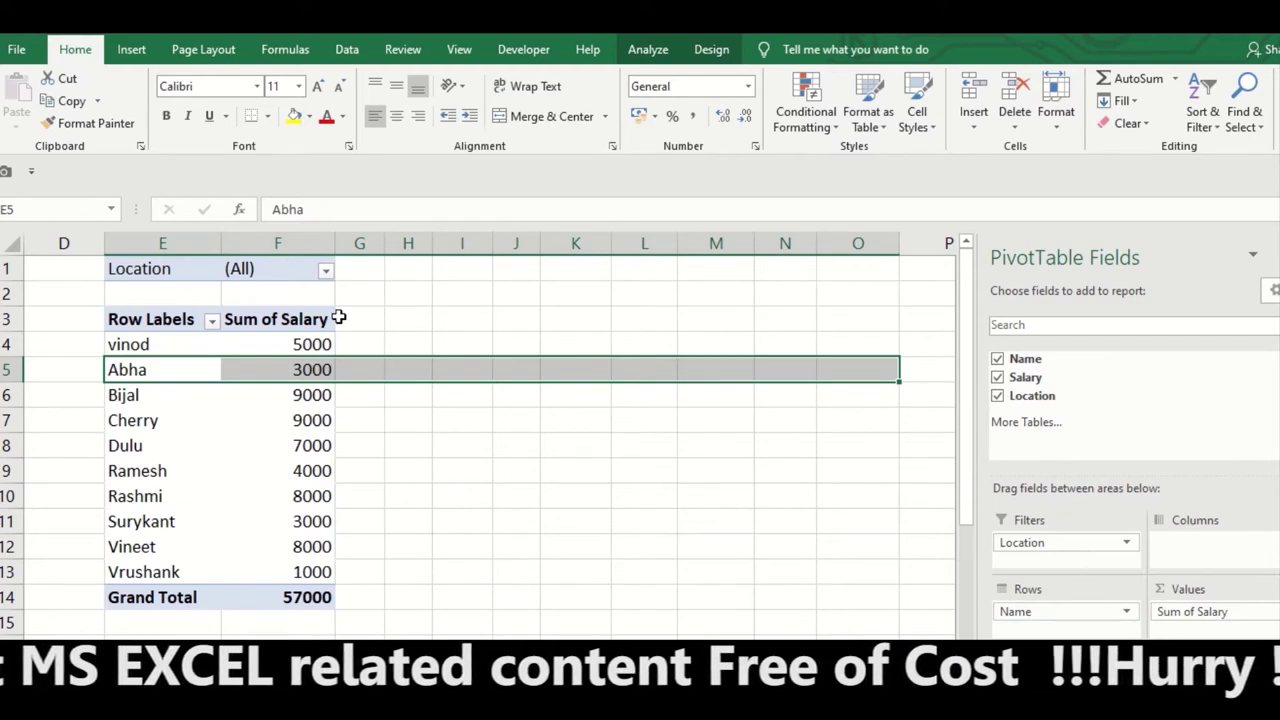
Filter the pivot's Location to Chennai only, with Select Multiple Items enabled
left_click(325, 270)
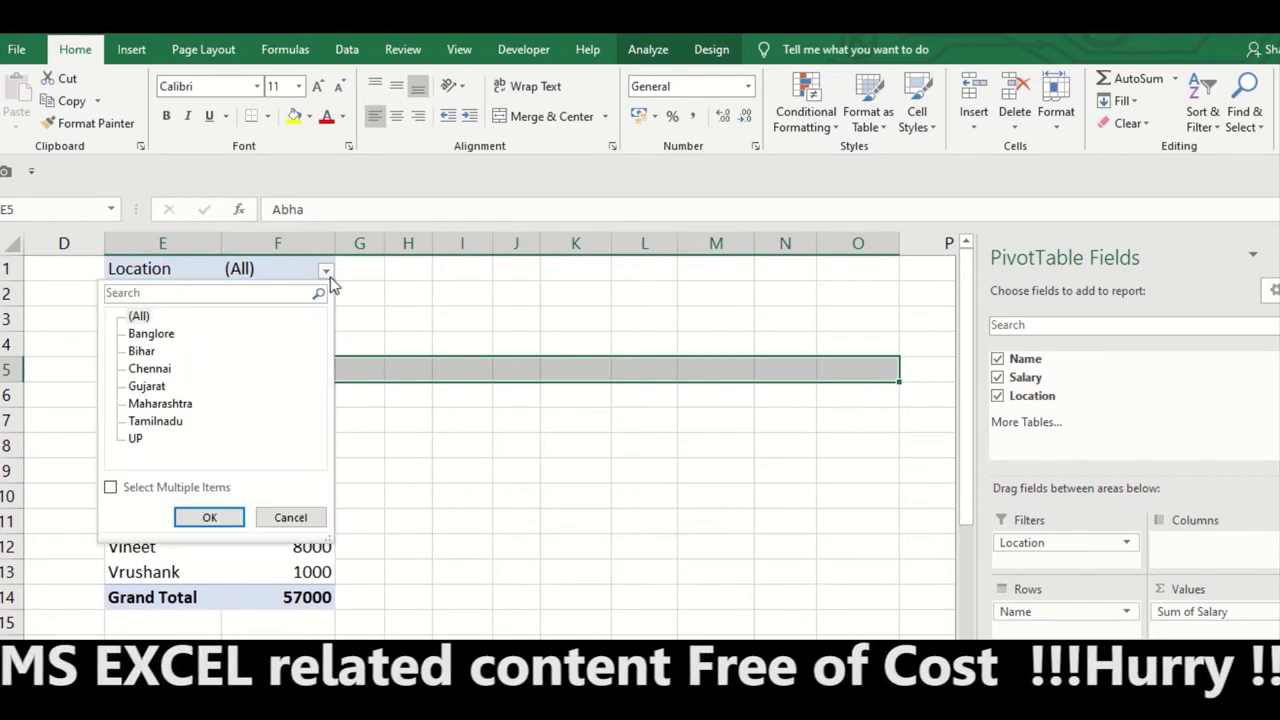
left_click(110, 488)
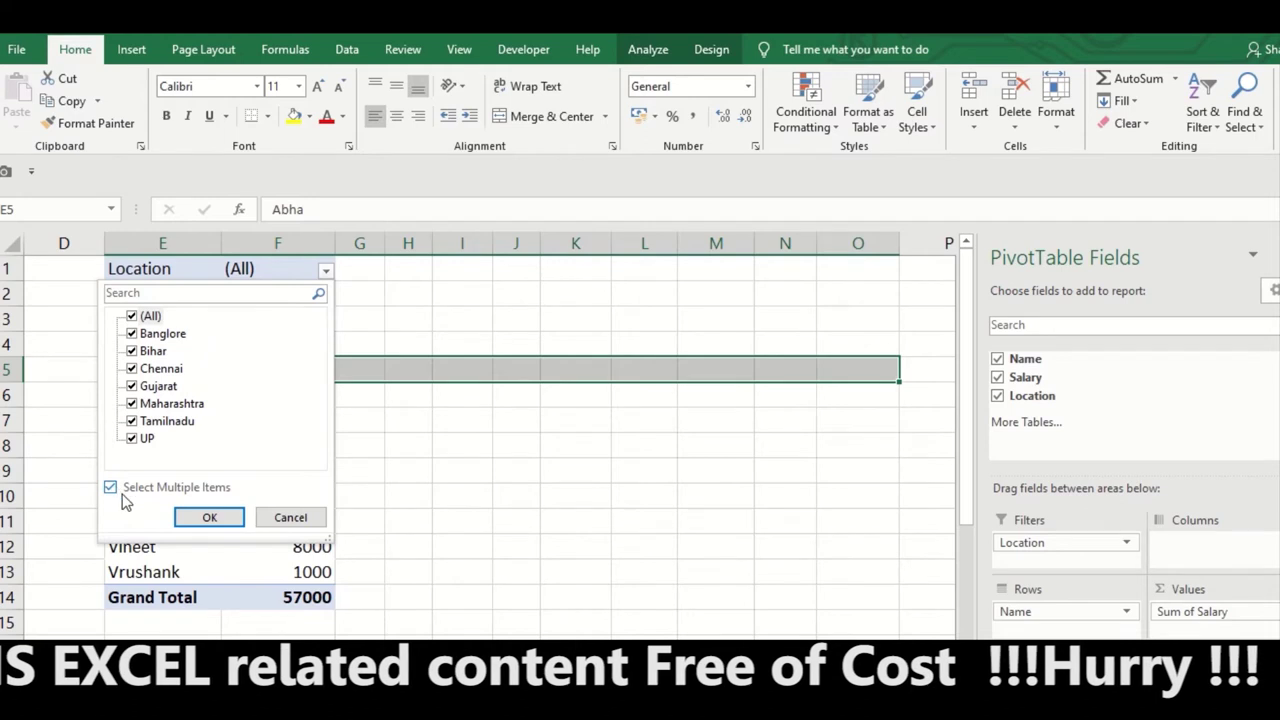
left_click(132, 317)
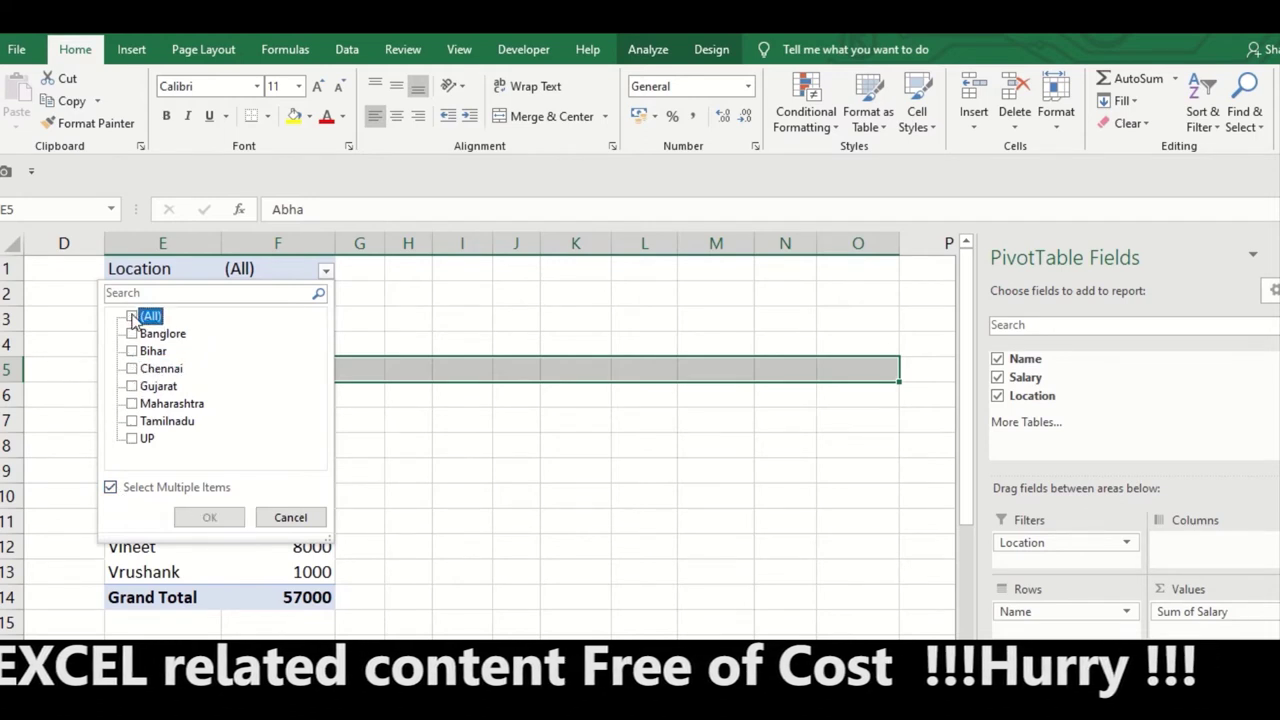
left_click(131, 368)
left_click(207, 517)
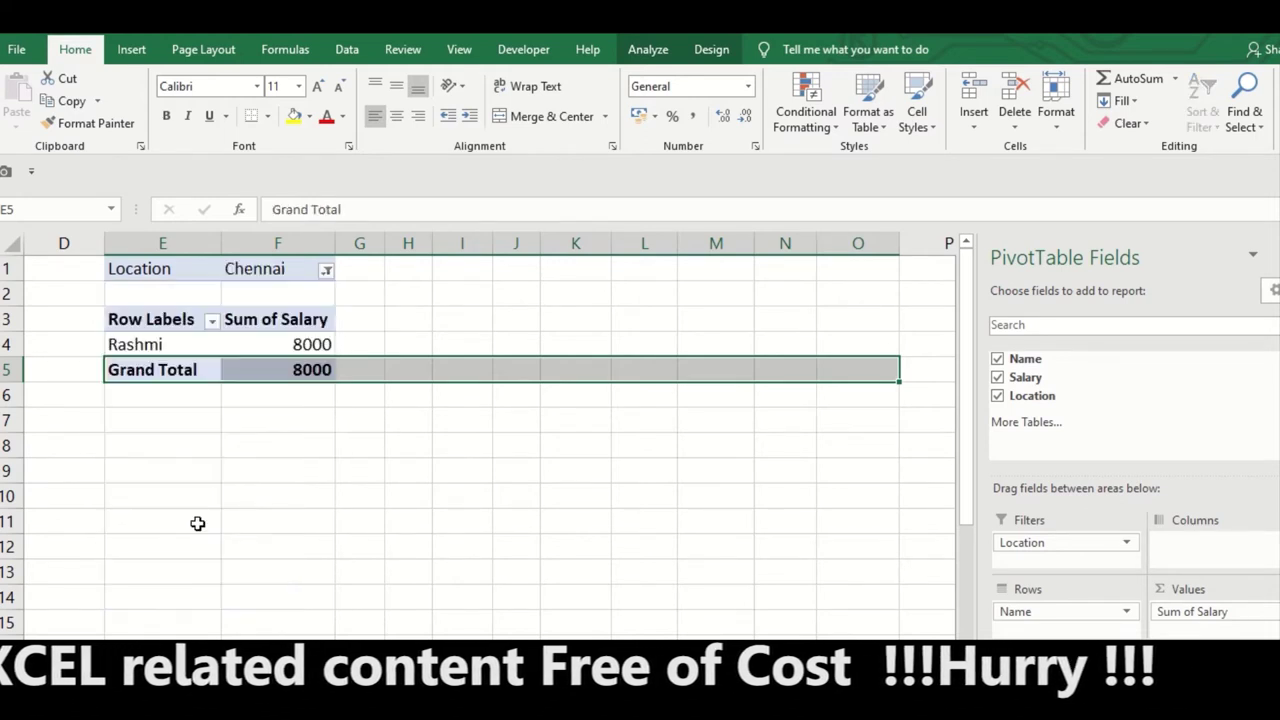
left_click(210, 490)
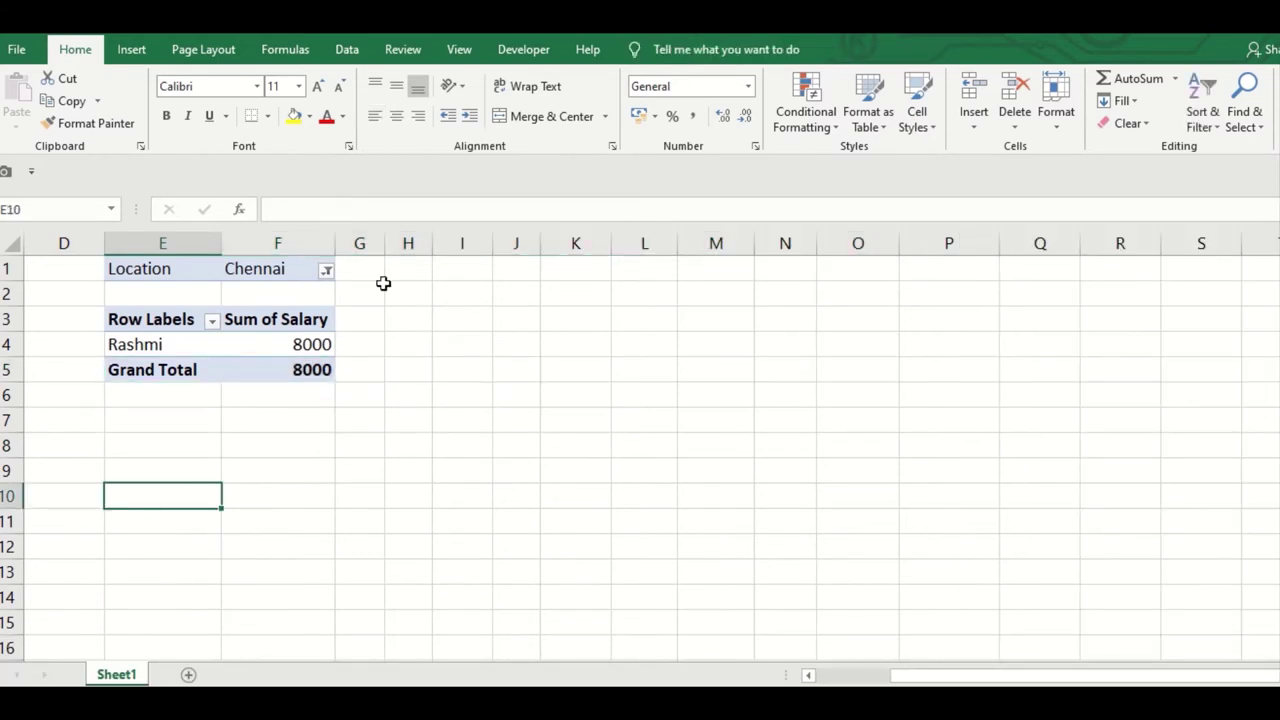
Switch the Location filter to show only Tamilnadu
left_click(326, 271)
left_click(131, 368)
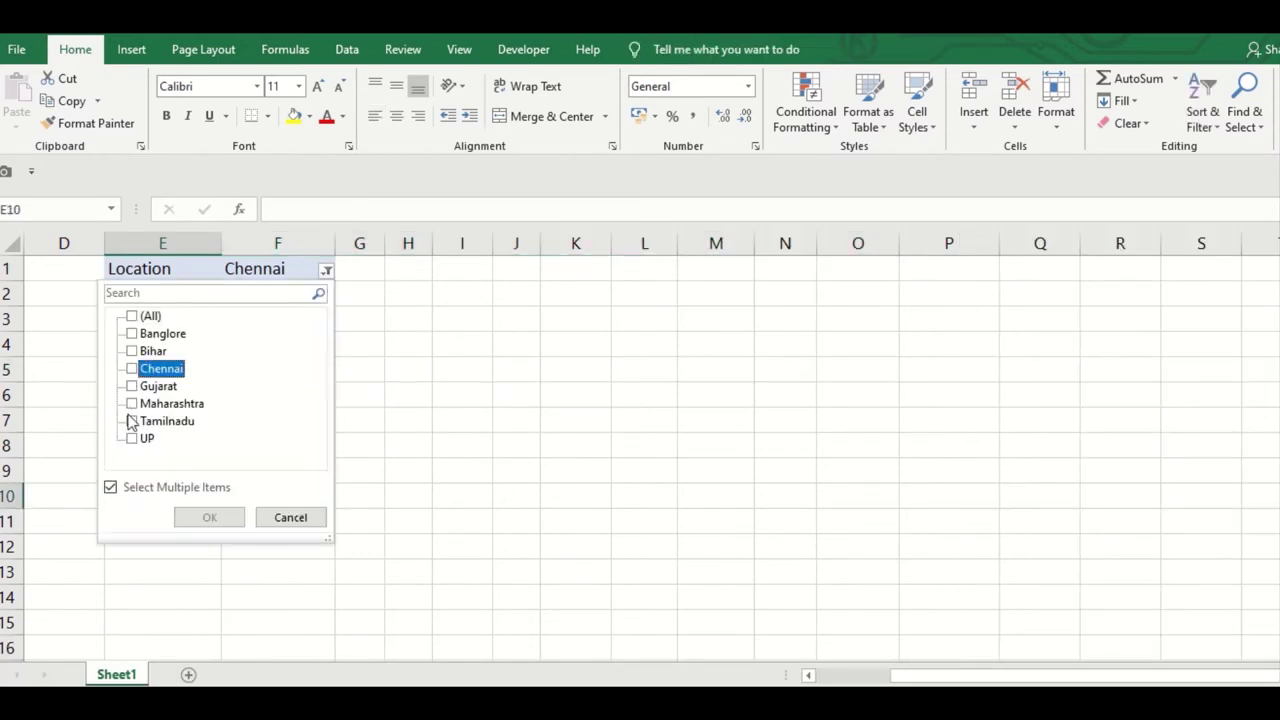
left_click(132, 421)
left_click(209, 517)
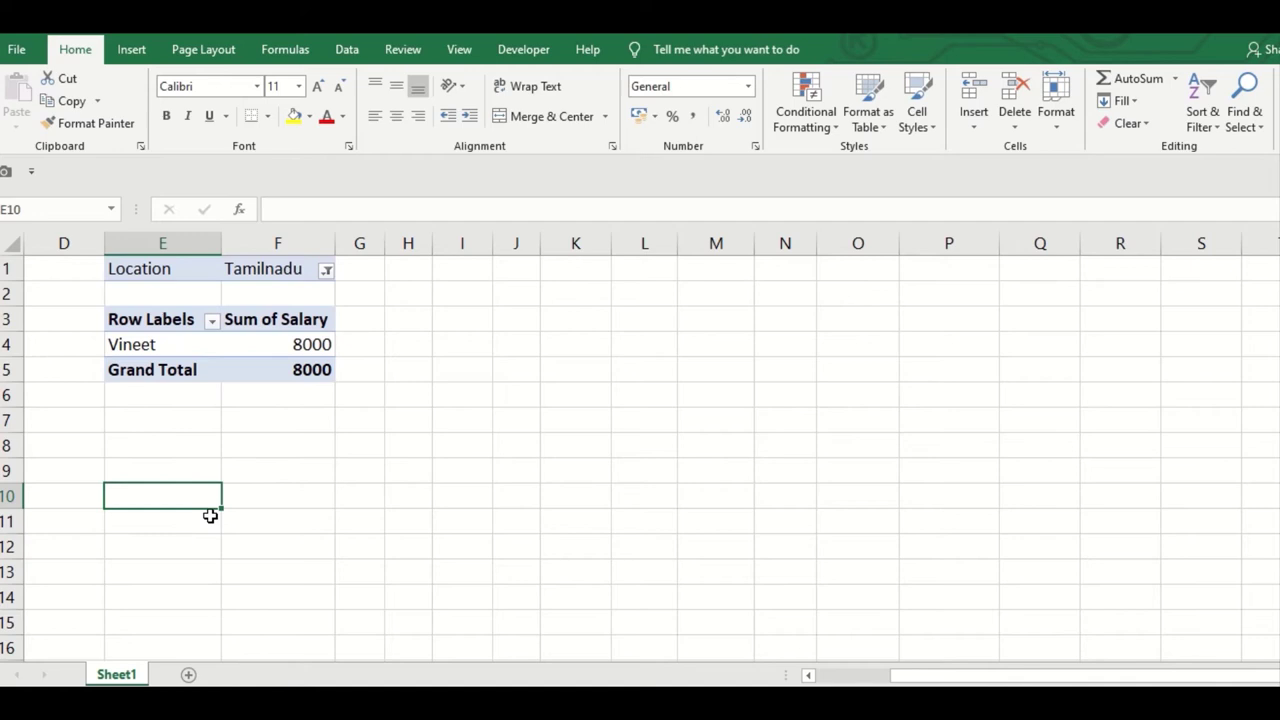
Switch the Location filter to show only Maharashtra's employees, totalling 11000
left_click(326, 271)
left_click(132, 421)
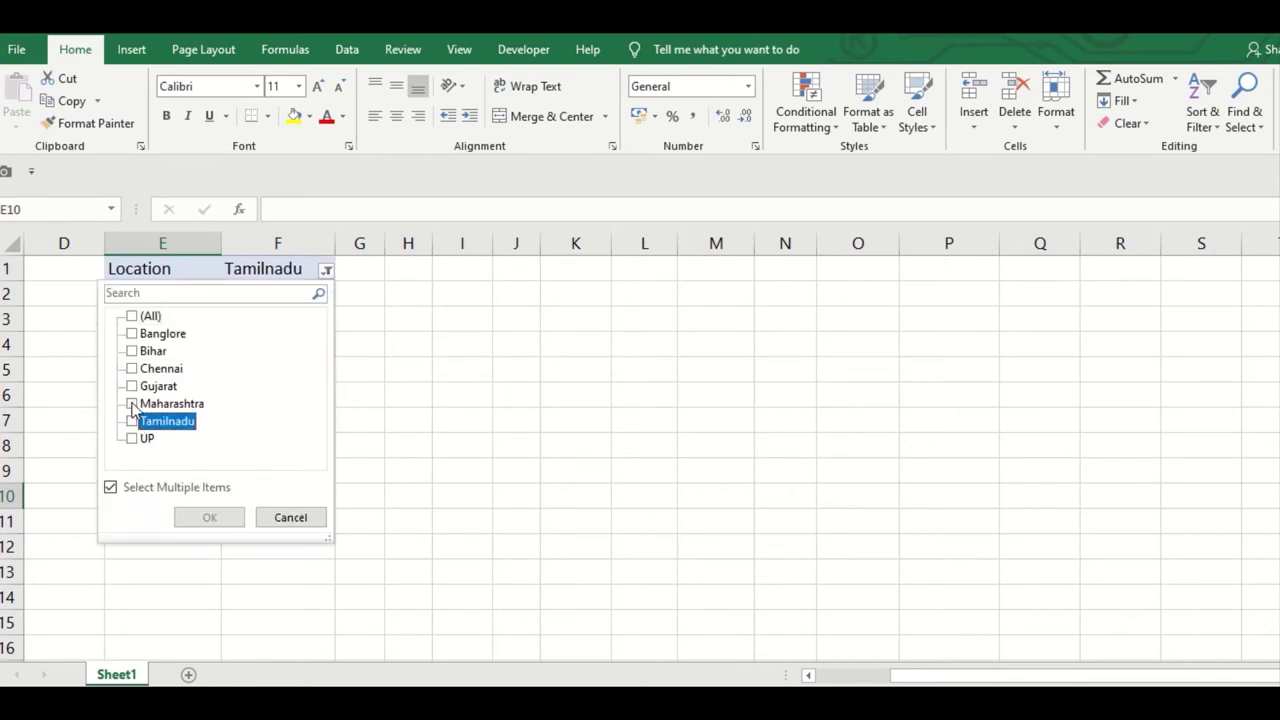
left_click(131, 403)
left_click(209, 517)
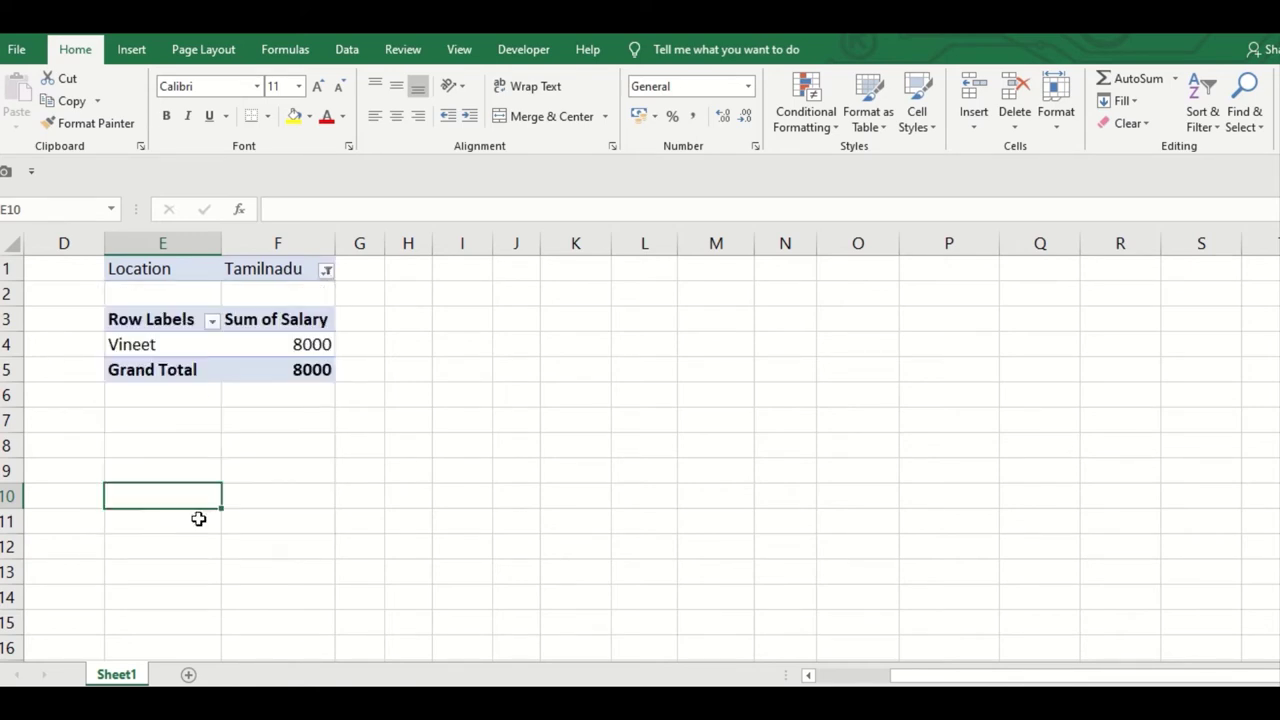
left_click(299, 276)
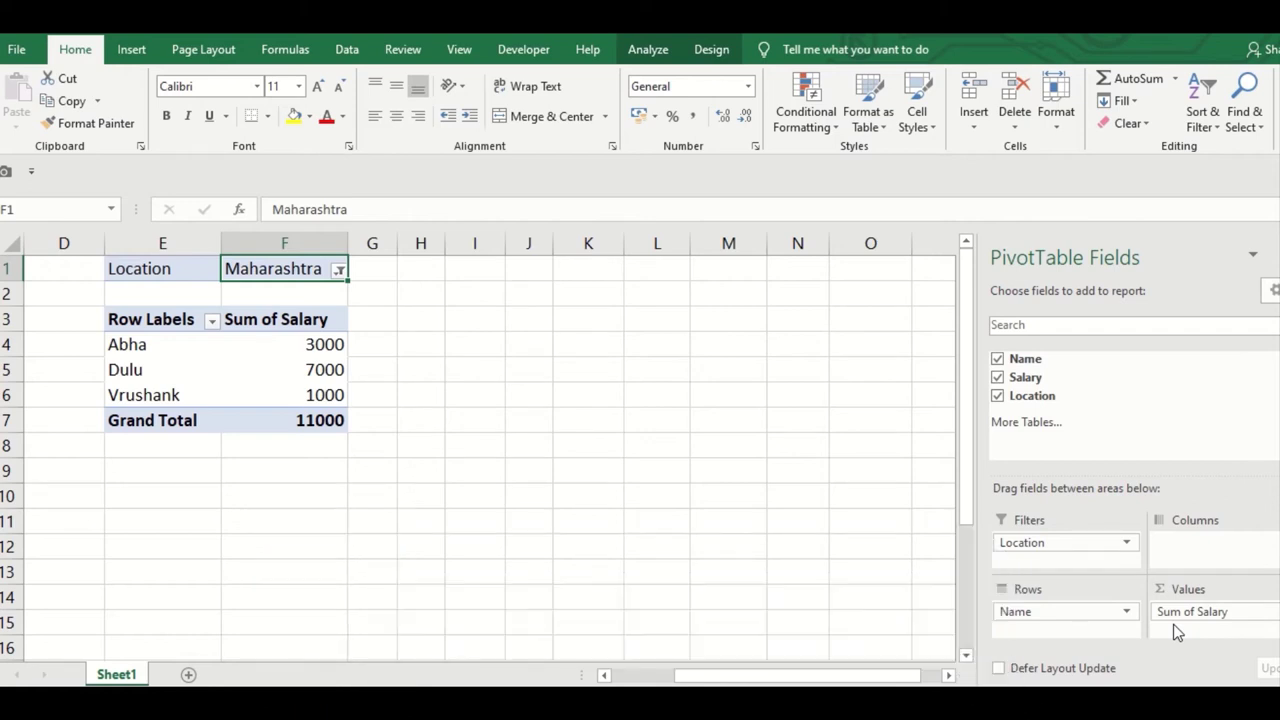
Reset the Location filter to include all locations
left_click(339, 271)
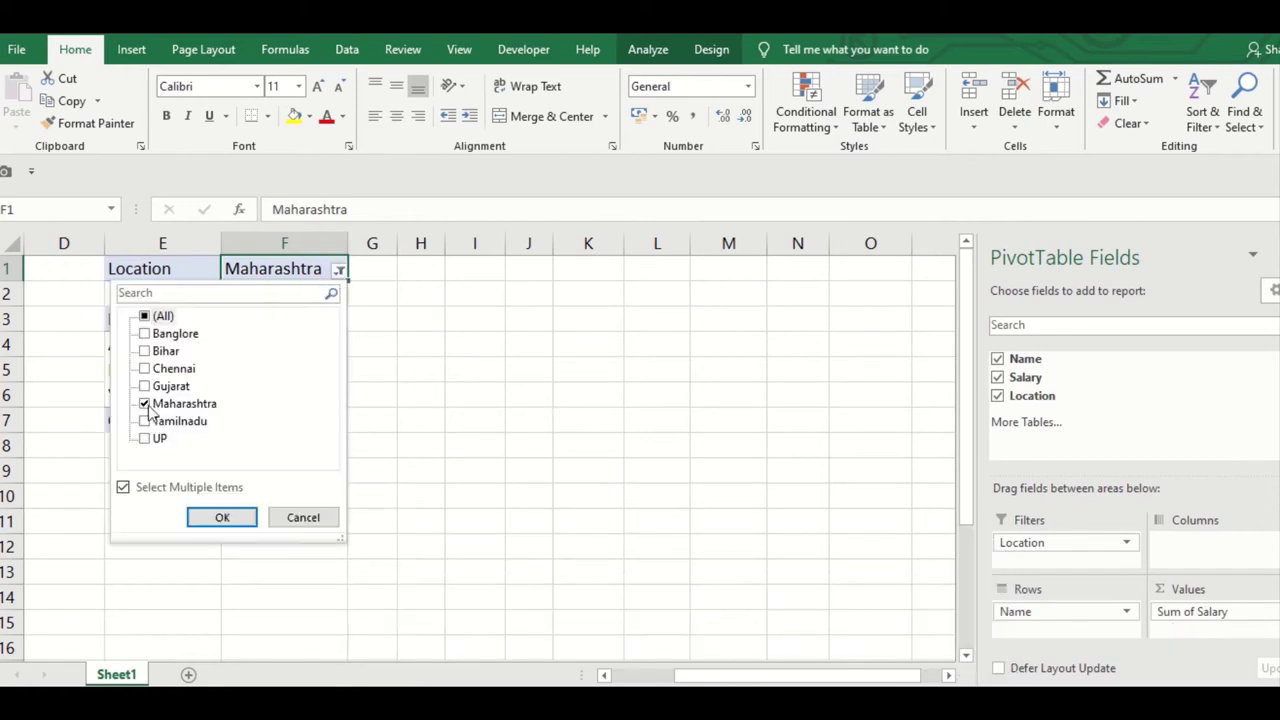
left_click(144, 316)
left_click(222, 517)
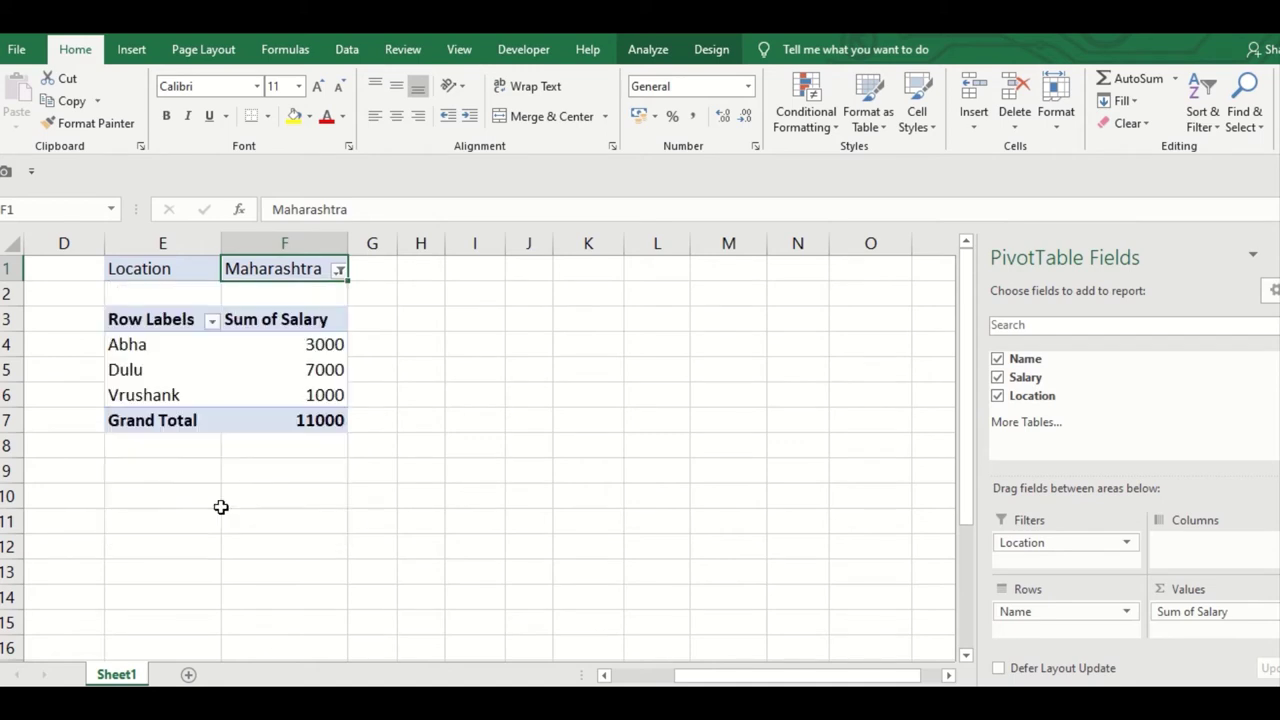
Place Location across the pivot columns against names in rows, then select source data A1:C11
left_click_drag(1084, 543, 1170, 552)
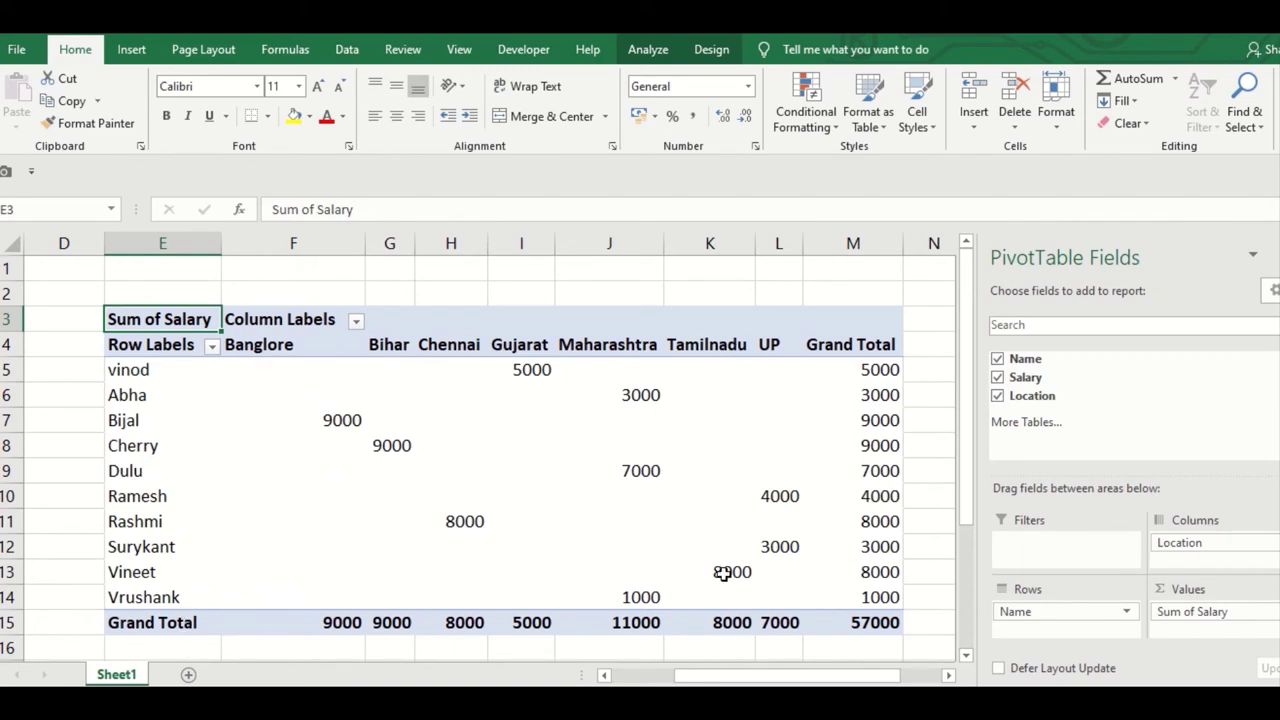
mouse_move(411, 431)
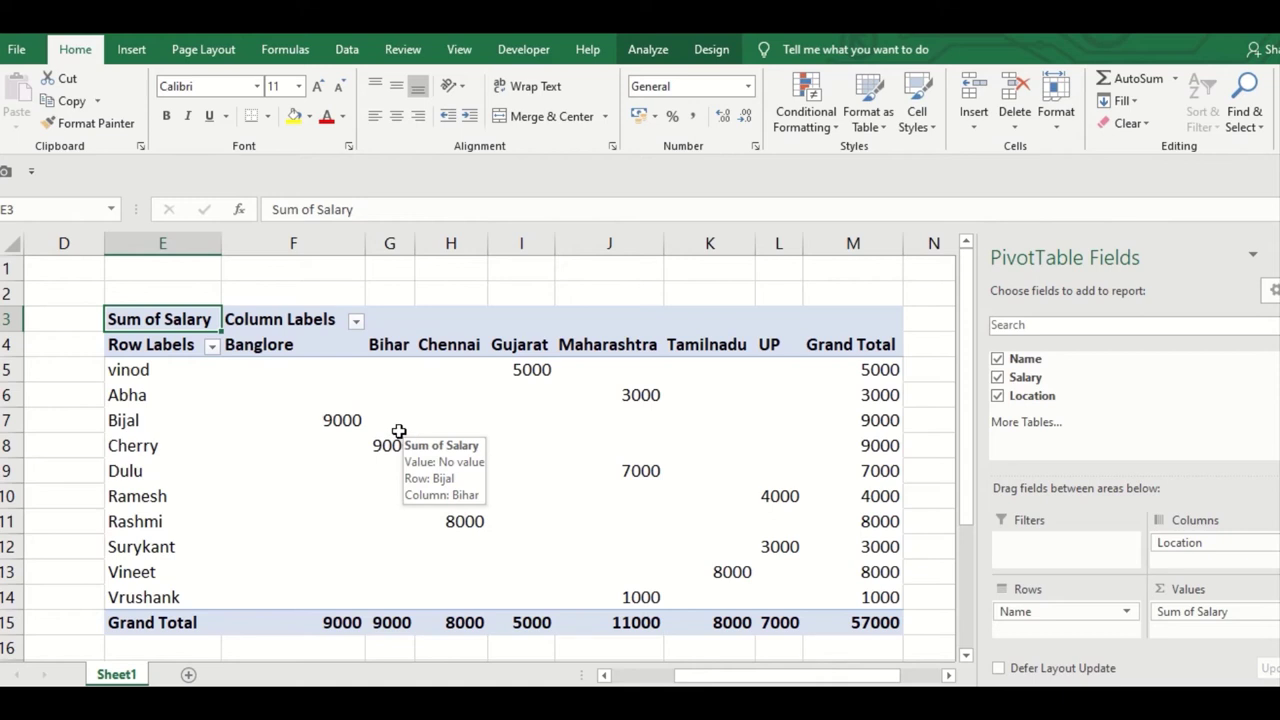
key("Left")
key("Left")
key("Left")
key("Left")
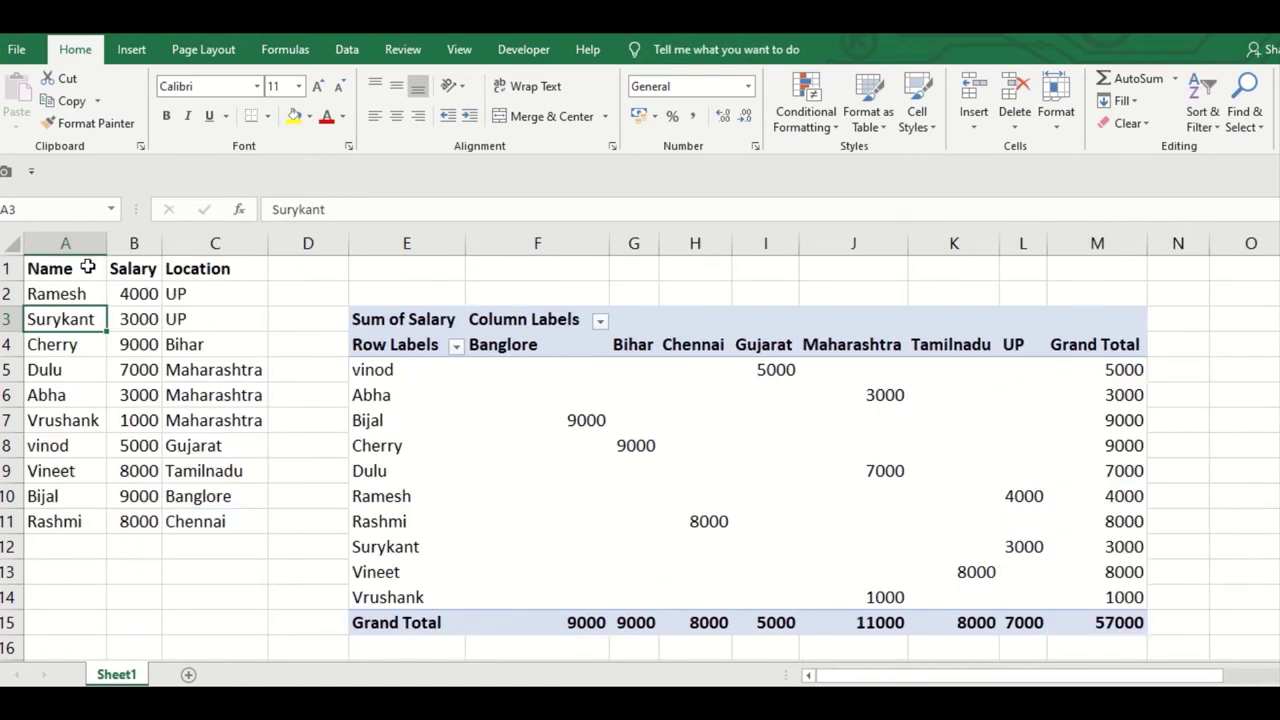
left_click_drag(88, 268, 214, 521)
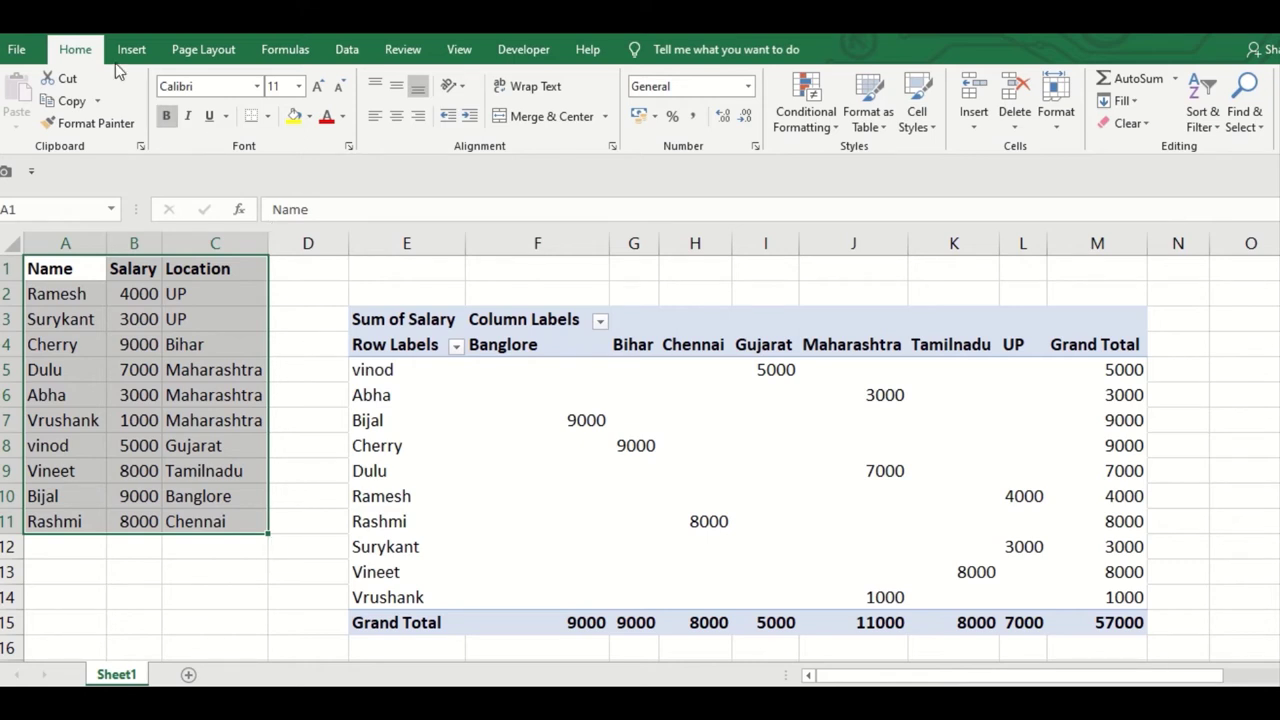
Clear columns E through M to remove the PivotTable, then select cell A4 in the data
left_click(203, 49)
mouse_move(406, 243)
left_mouse_down()
mouse_move(1093, 251)
mouse_move(1088, 263)
left_mouse_up()
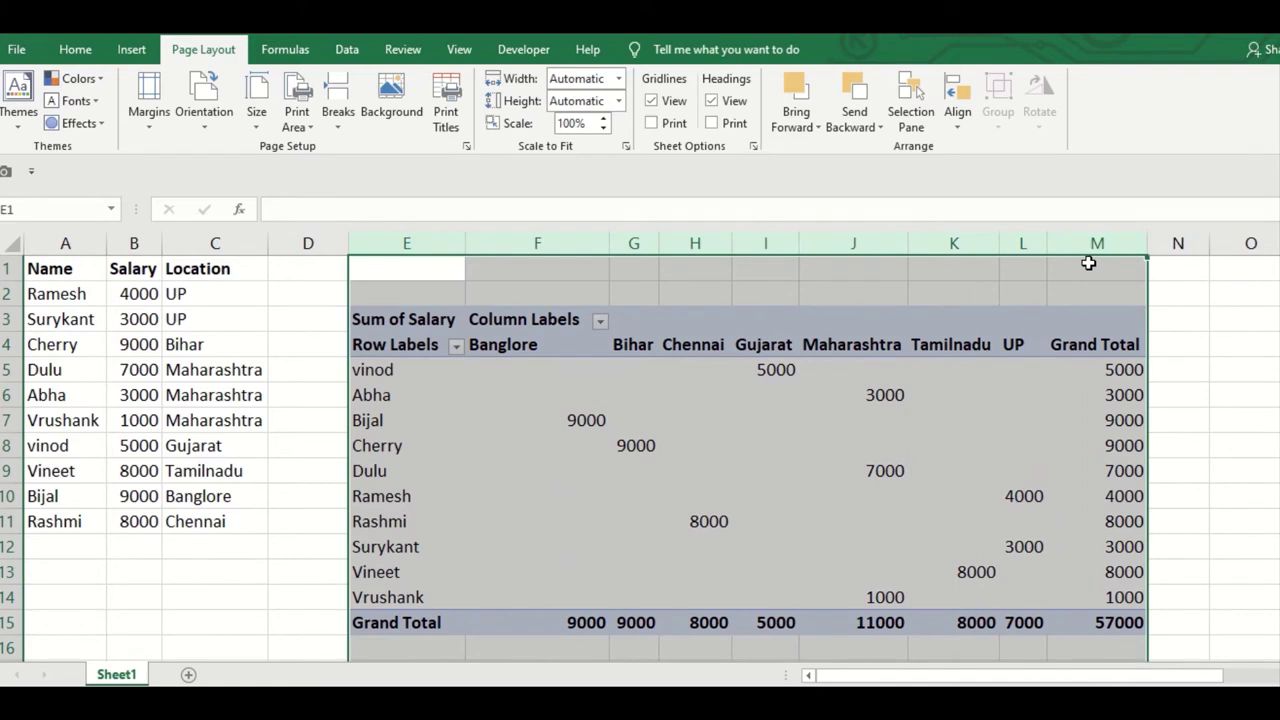
key("Delete")
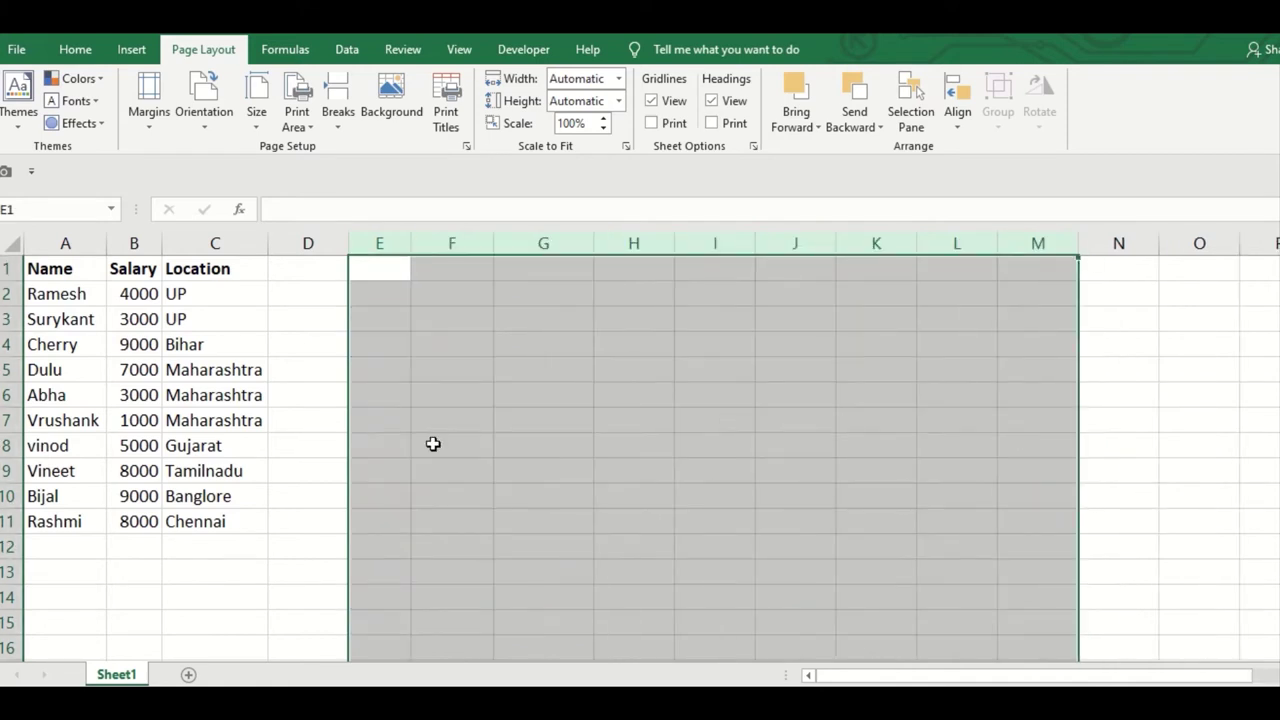
left_click(62, 343)
left_click(133, 50)
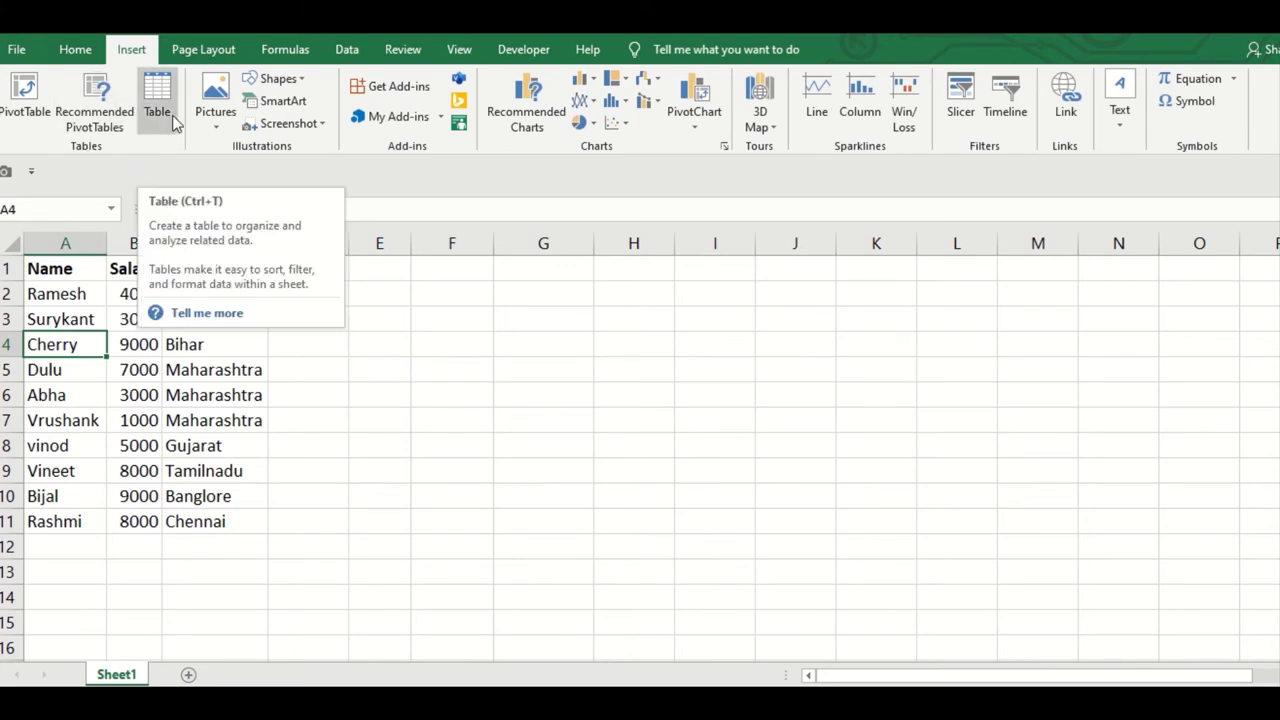
Insert an empty PivotChart from Sheet1!$A$1:$C$11 on a new worksheet
left_click(705, 133)
left_click(703, 100)
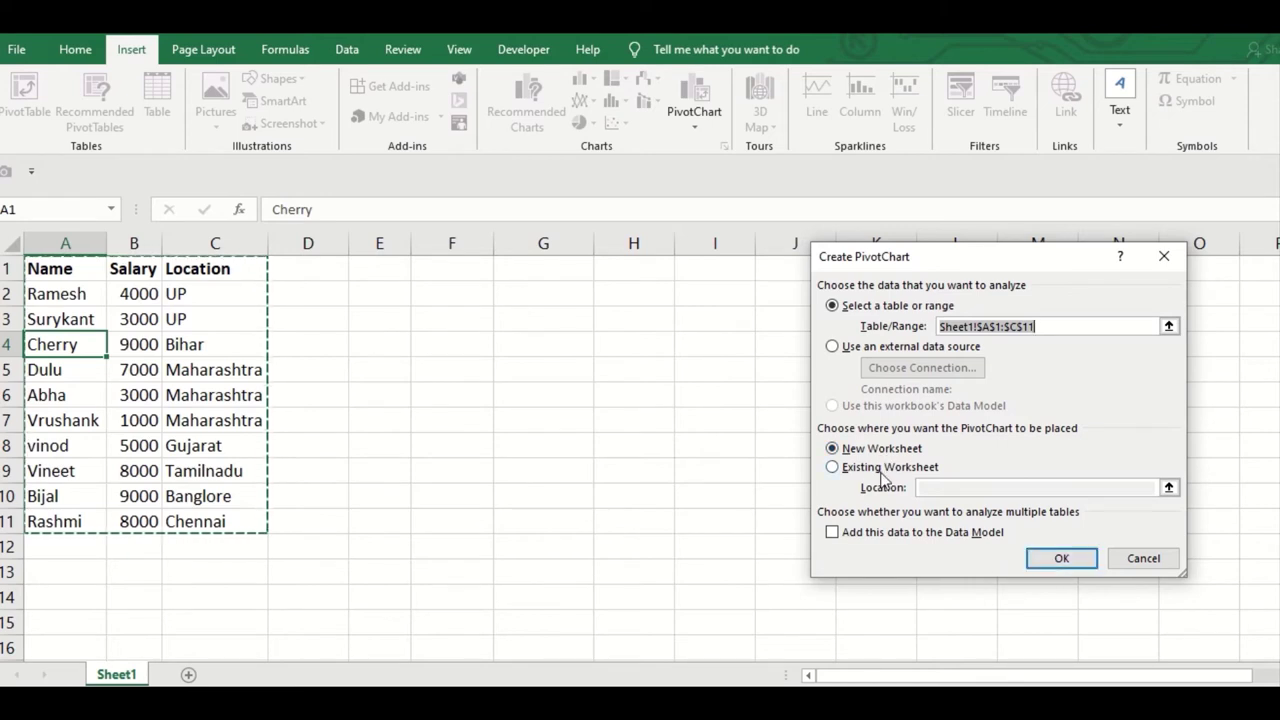
left_click(1052, 560)
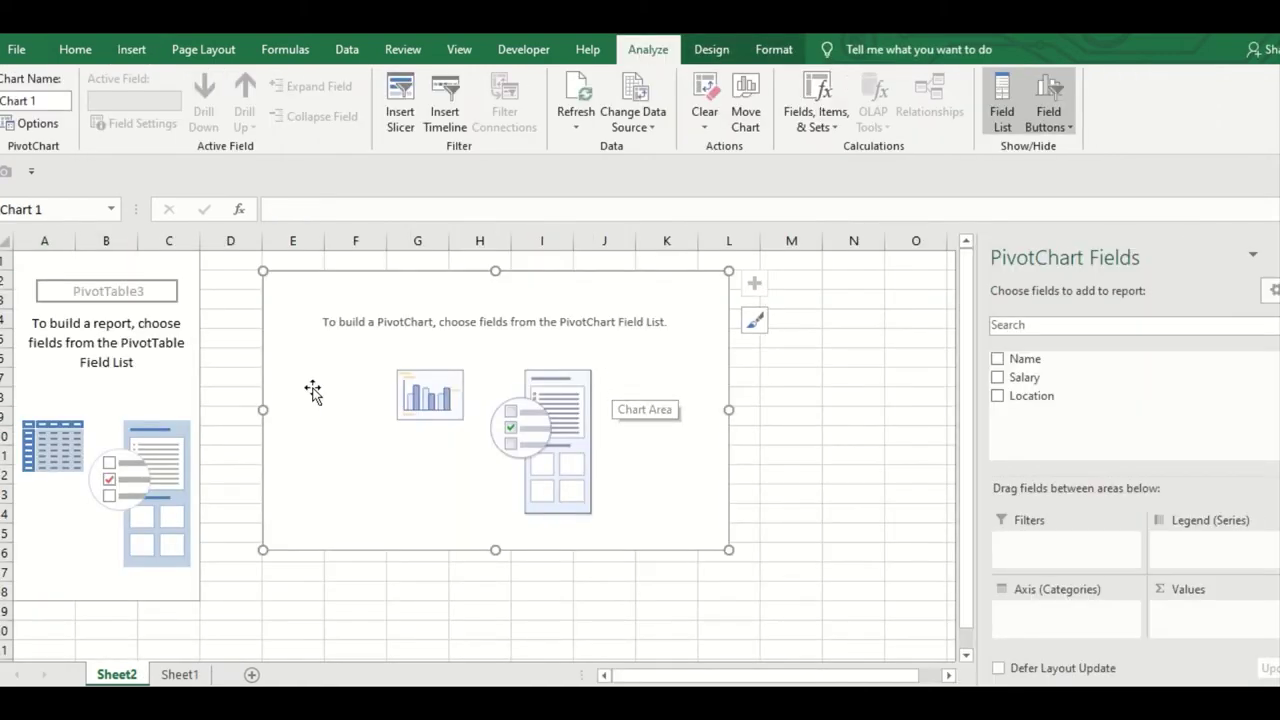
Put Name and Location on the chart's category axis and Salary in Values
left_click(171, 314)
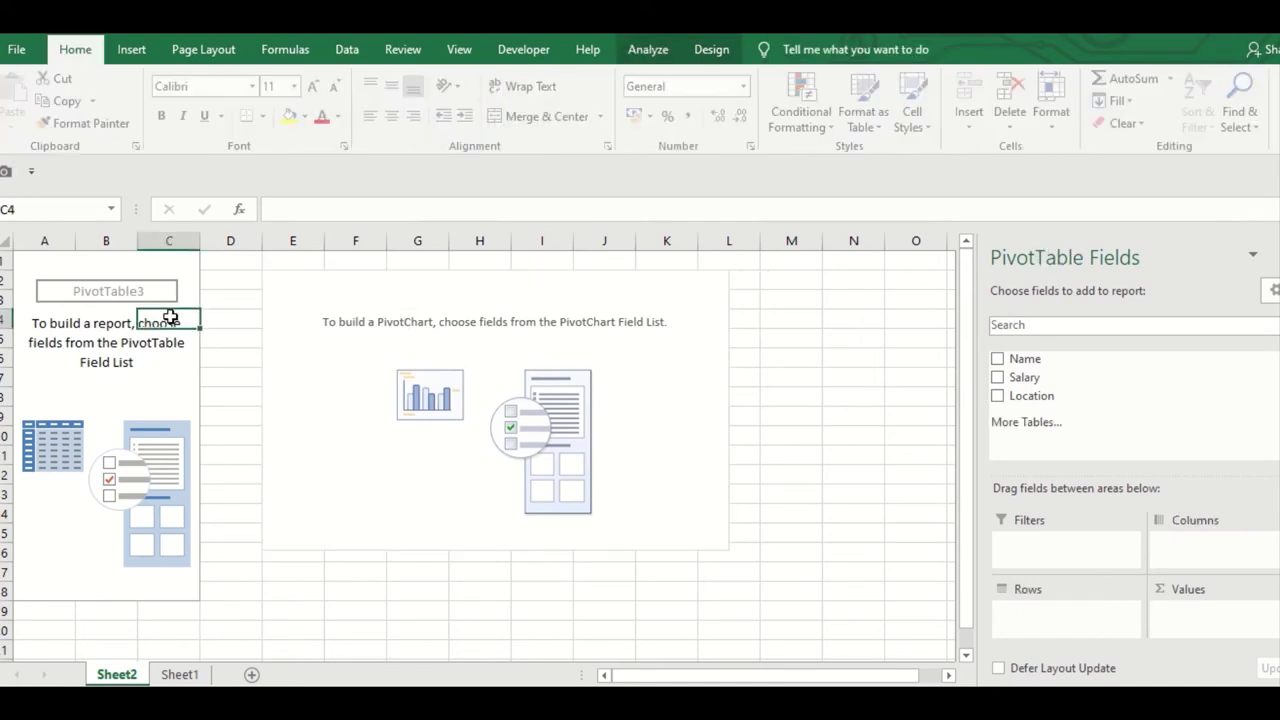
left_click(136, 384)
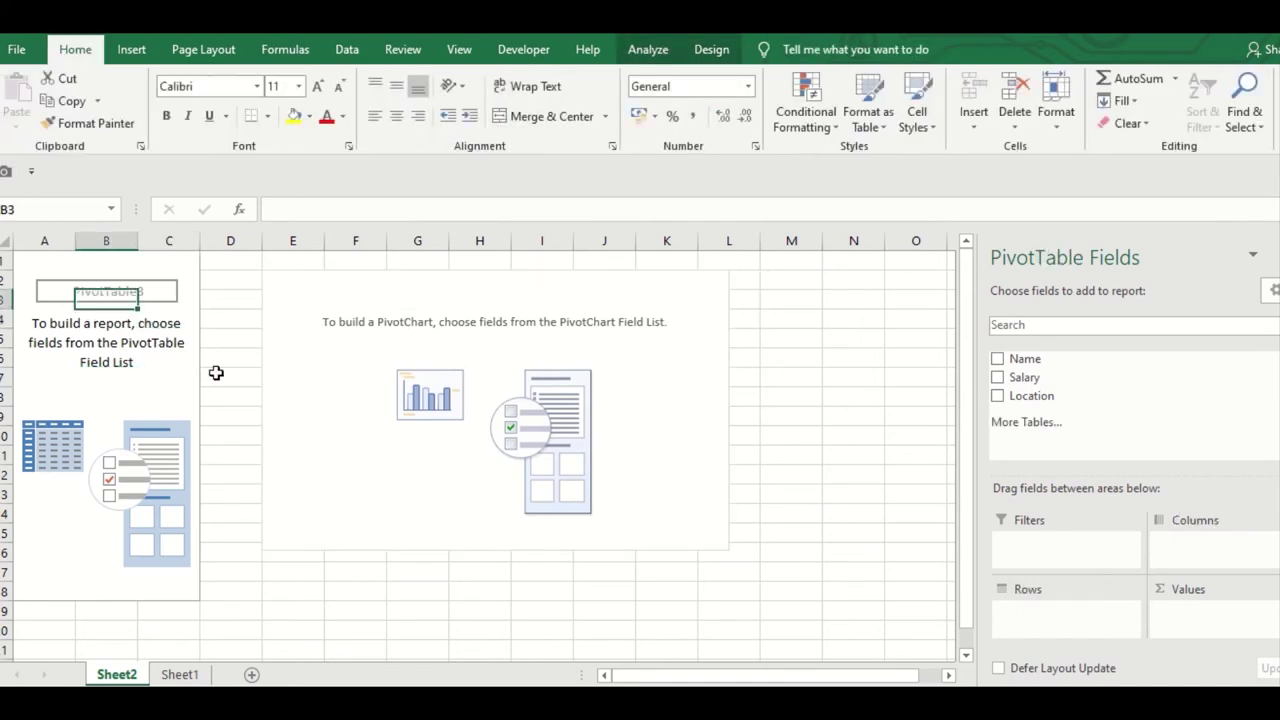
left_click(366, 331)
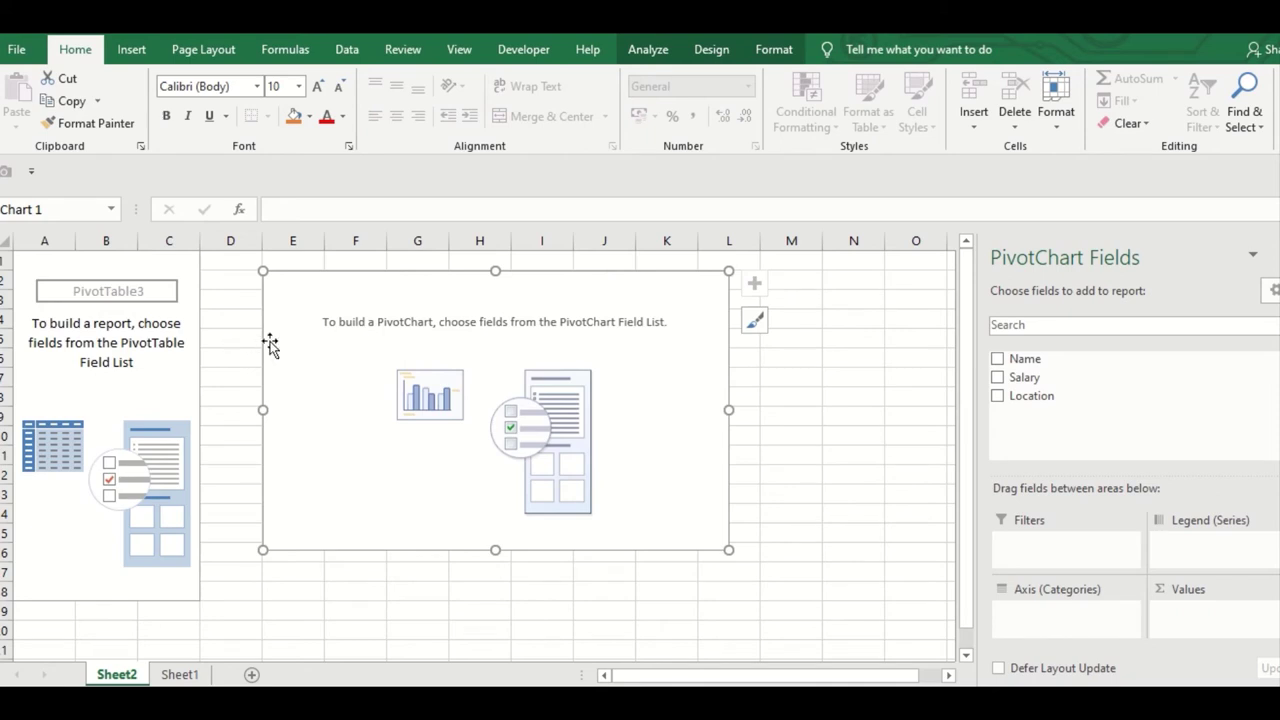
left_click_drag(1062, 360, 1062, 615)
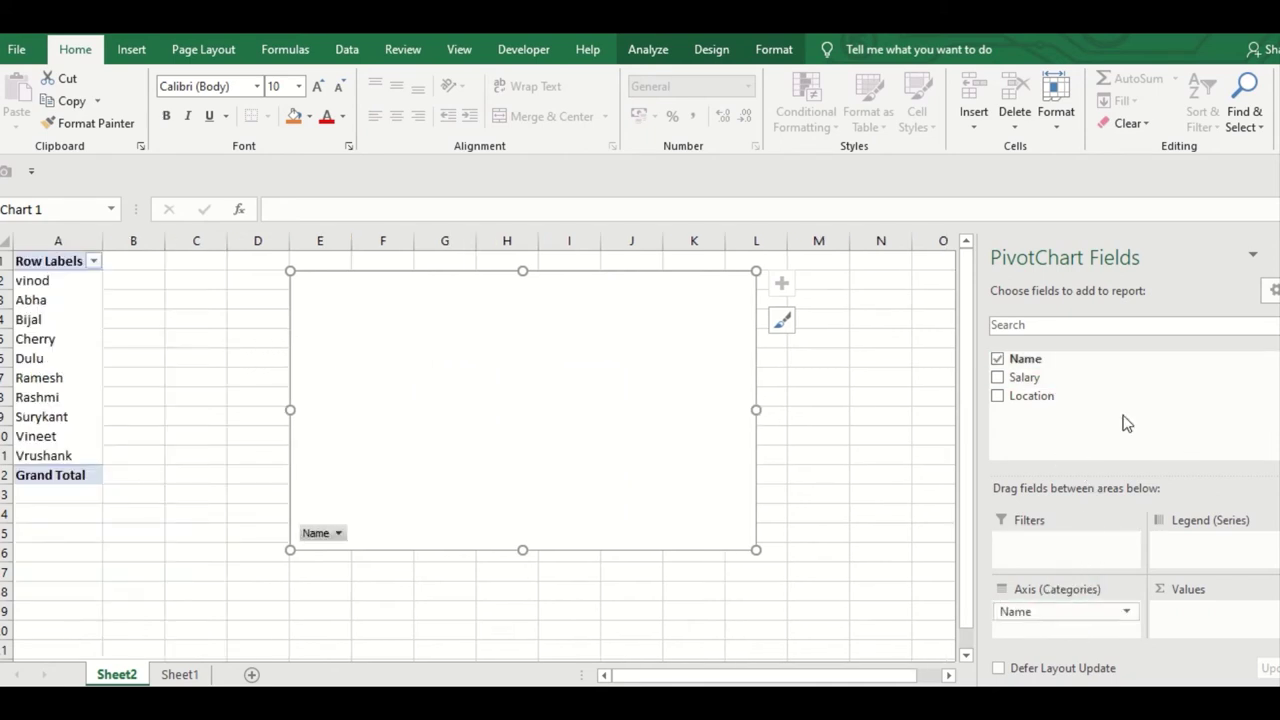
left_click_drag(1054, 379, 1185, 623)
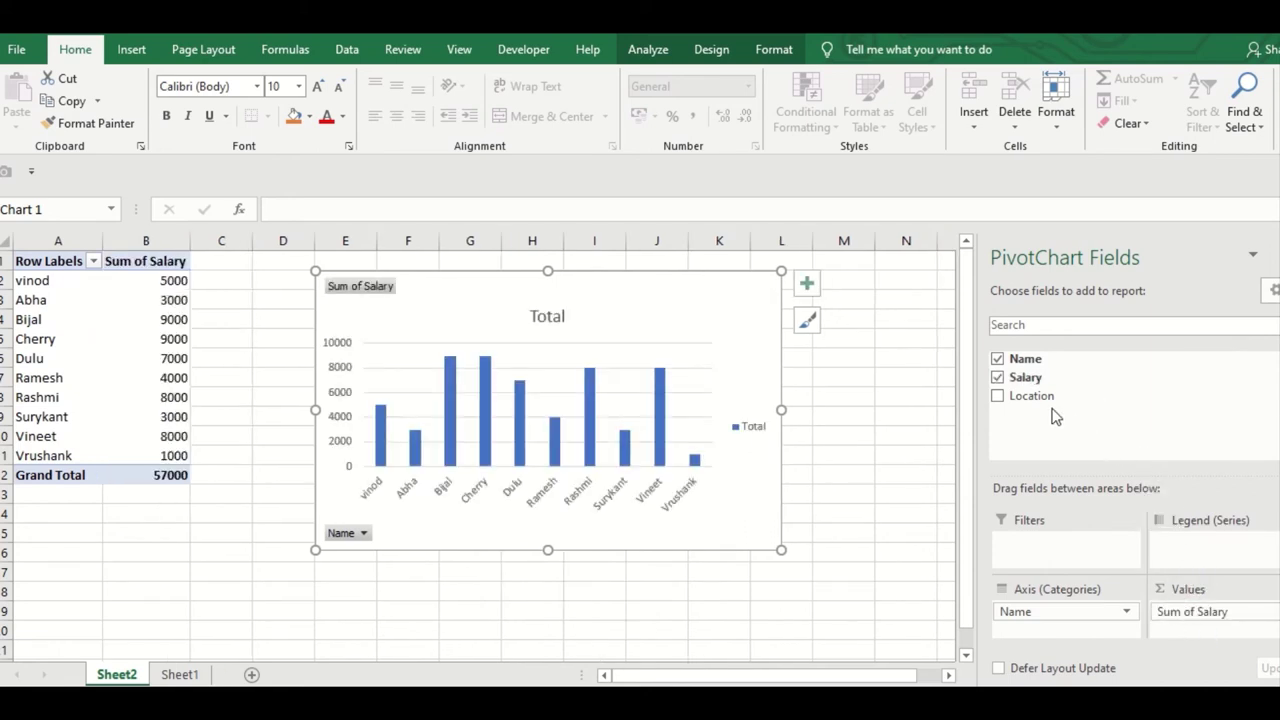
mouse_move(1040, 398)
left_mouse_down()
mouse_move(1203, 563)
mouse_move(1040, 610)
left_mouse_up()
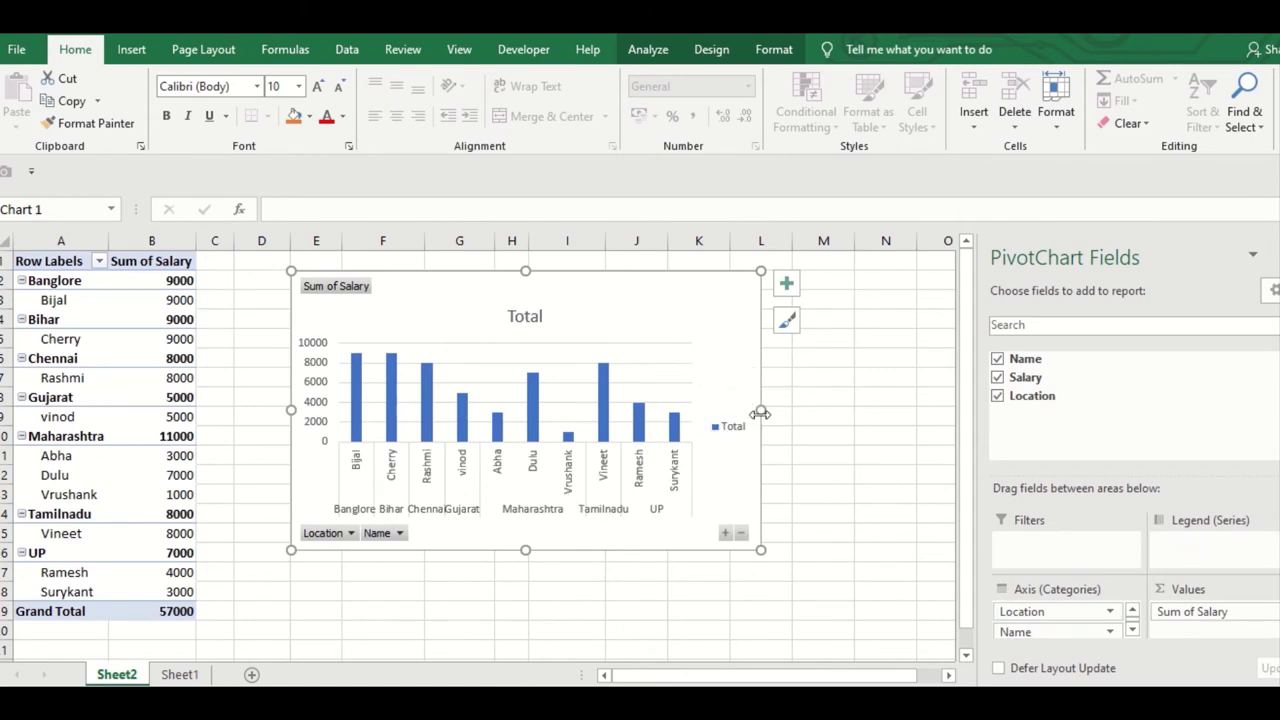
Widen the PivotChart, shift it left, and hide all field buttons on the chart
left_click_drag(777, 410, 891, 428)
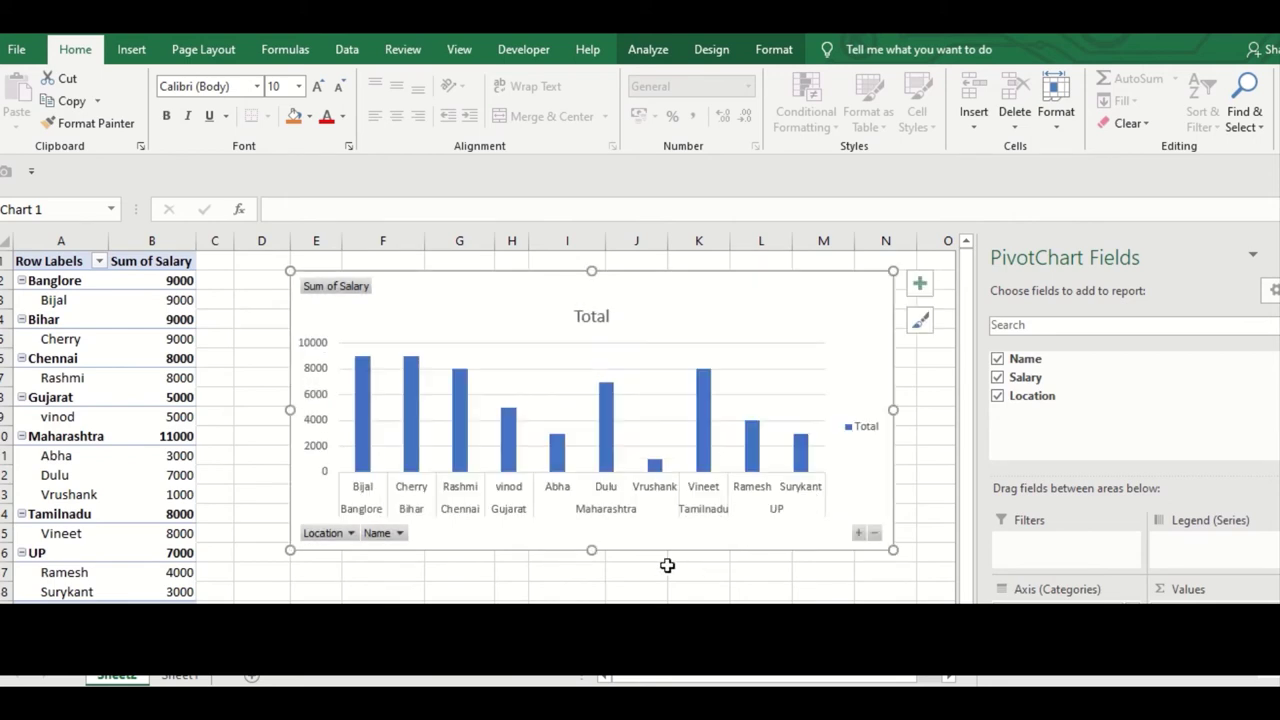
left_click_drag(636, 555, 620, 556)
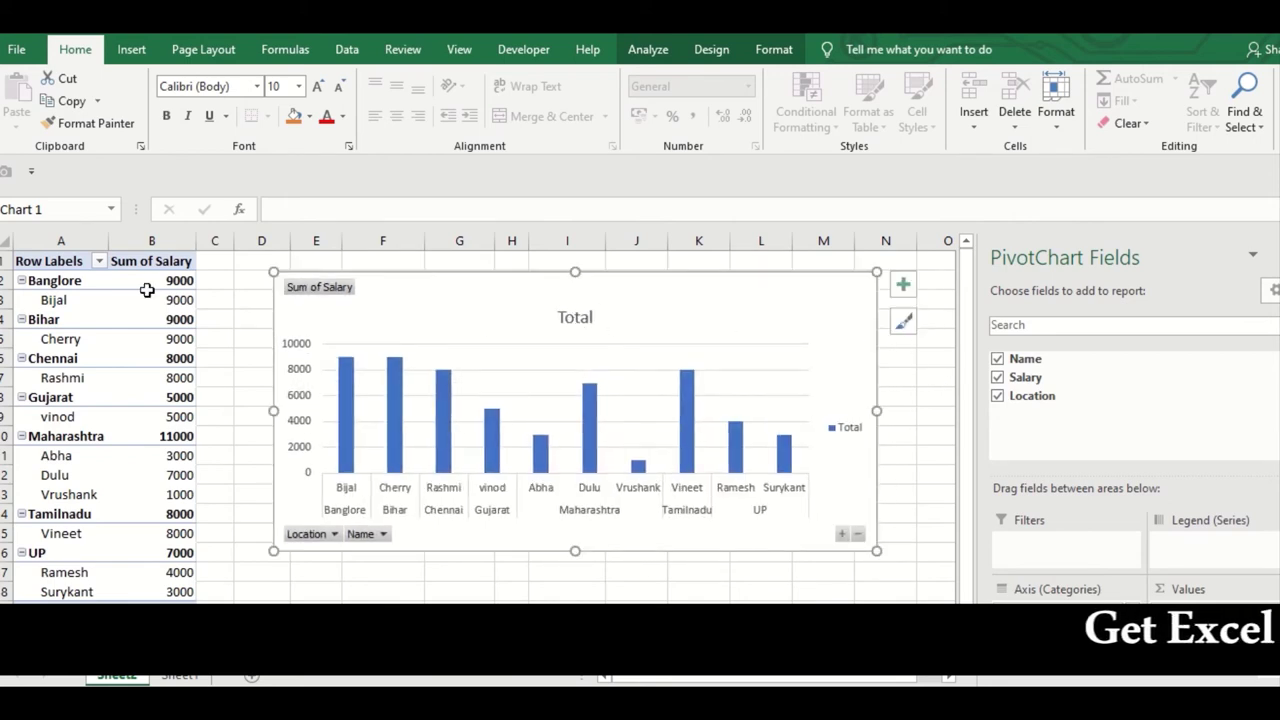
right_click(318, 293)
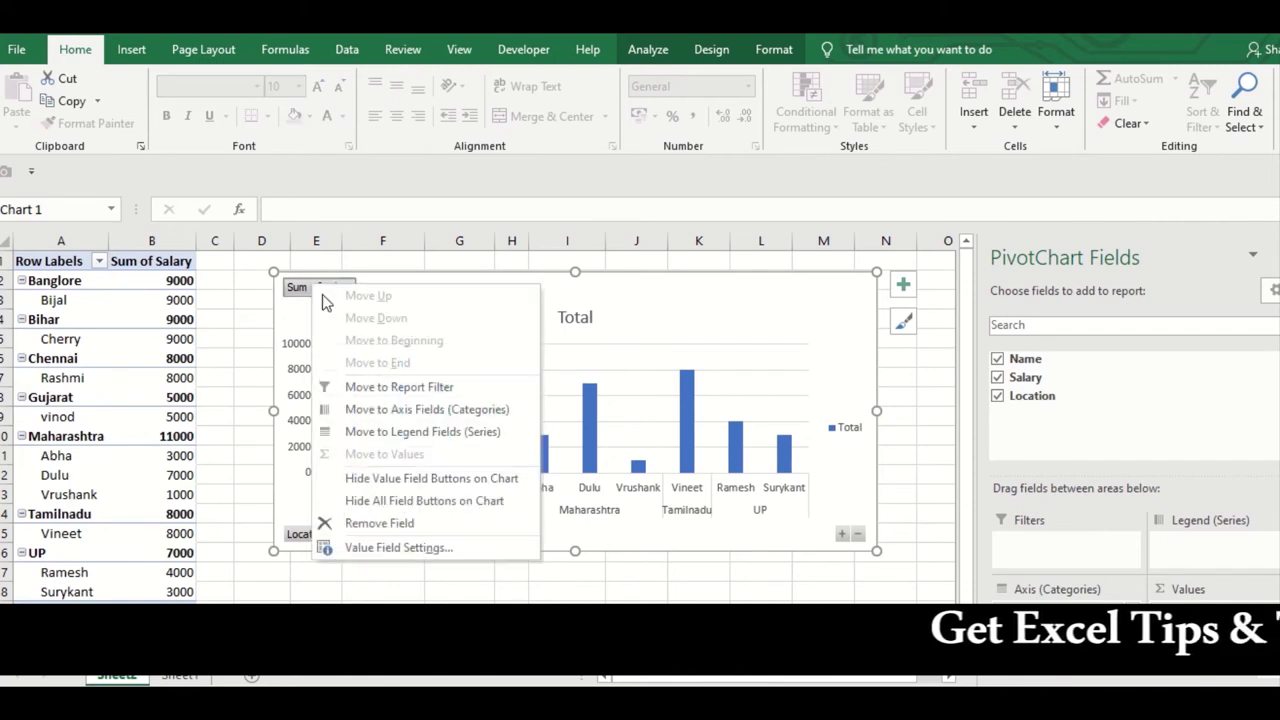
left_click(405, 500)
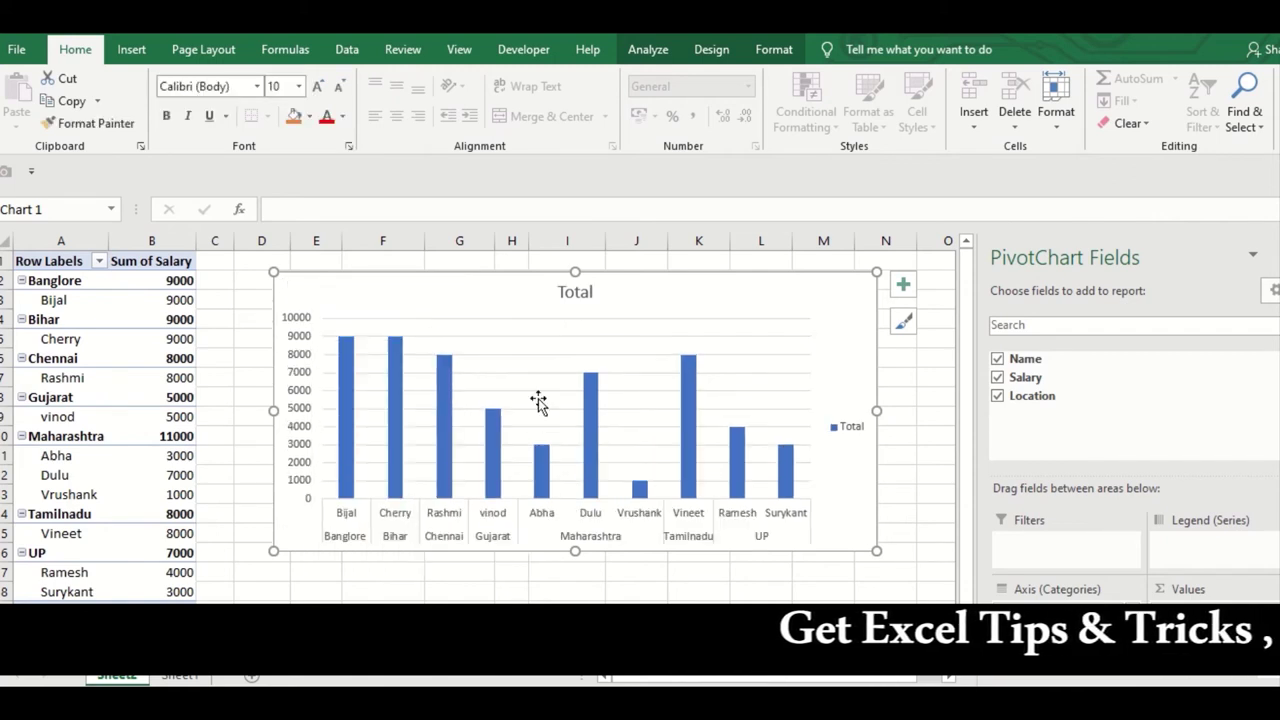
left_click_drag(728, 317, 678, 319)
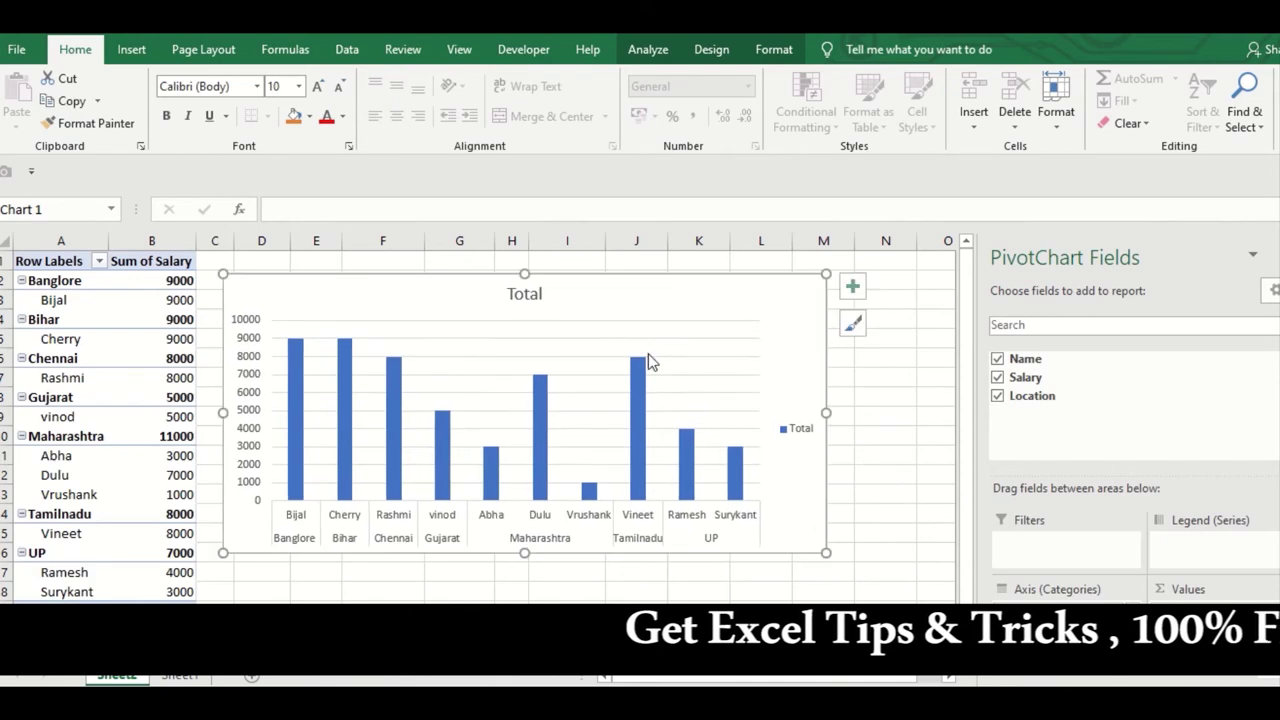
Replace the chart title 'Total' with 'Employee sheet'
left_click(530, 294)
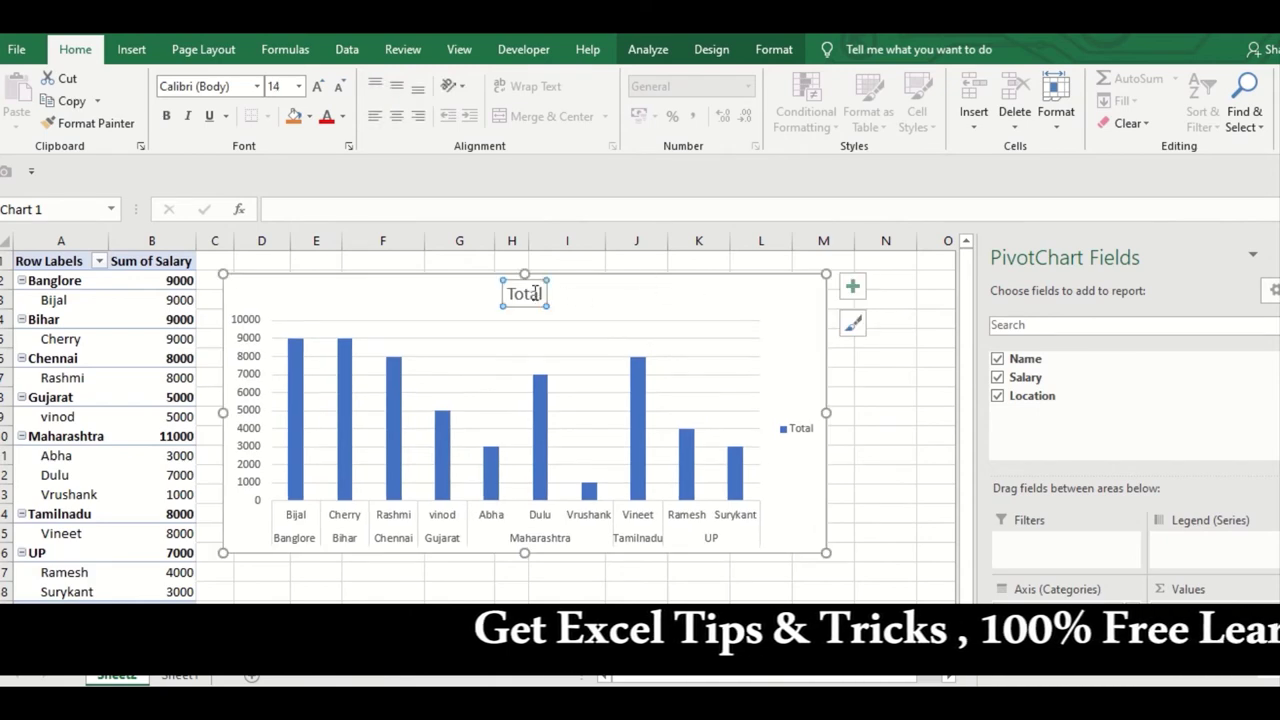
double_click(530, 296)
double_click(528, 294)
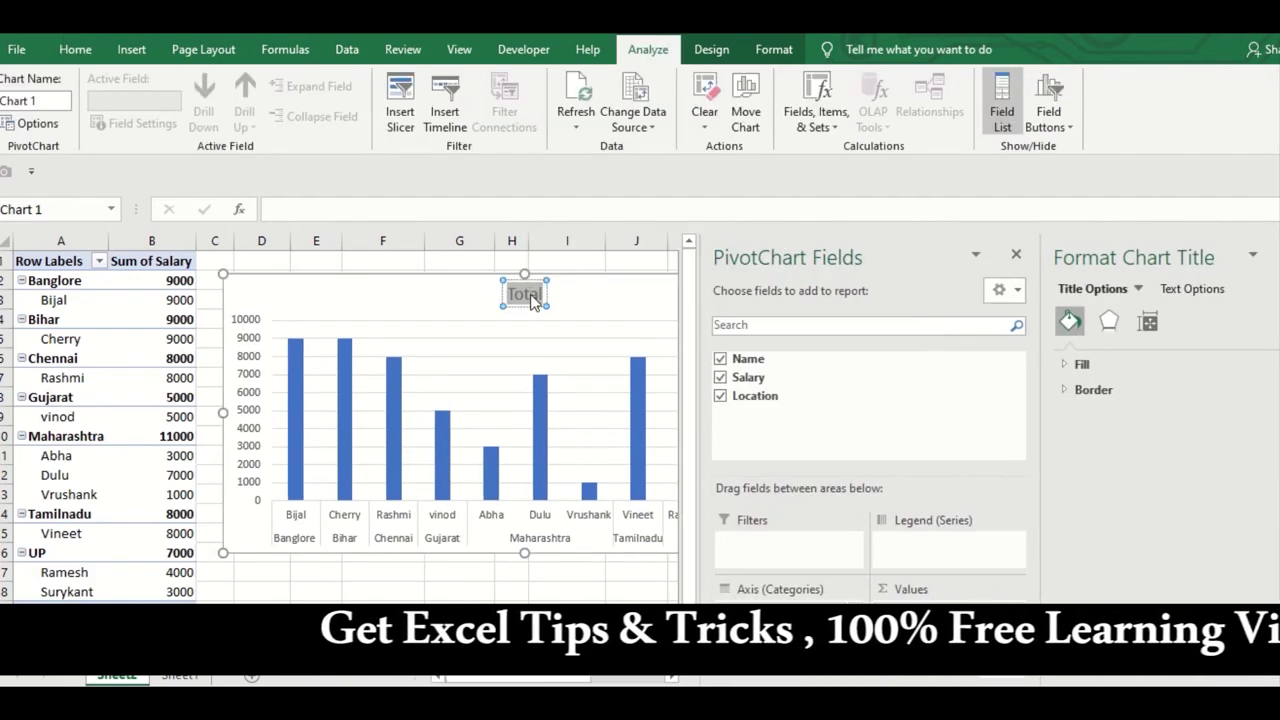
key("Delete")
type("Employ")
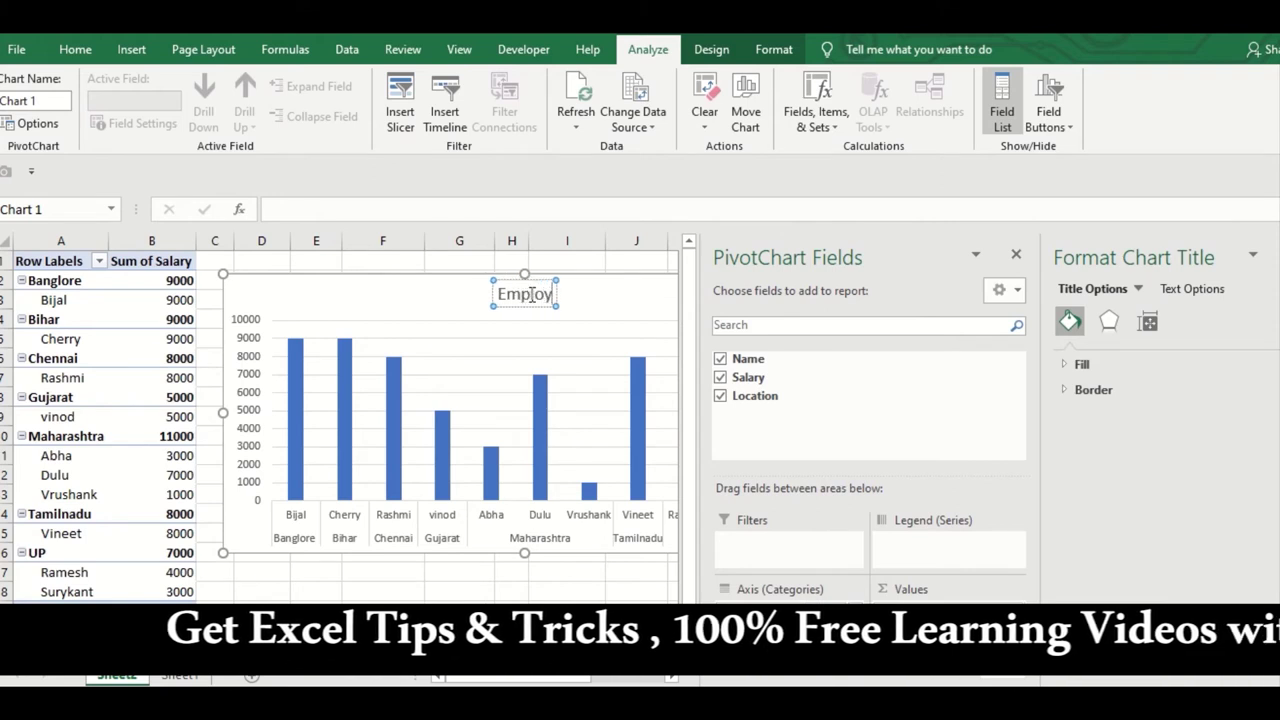
type("ee sheet")
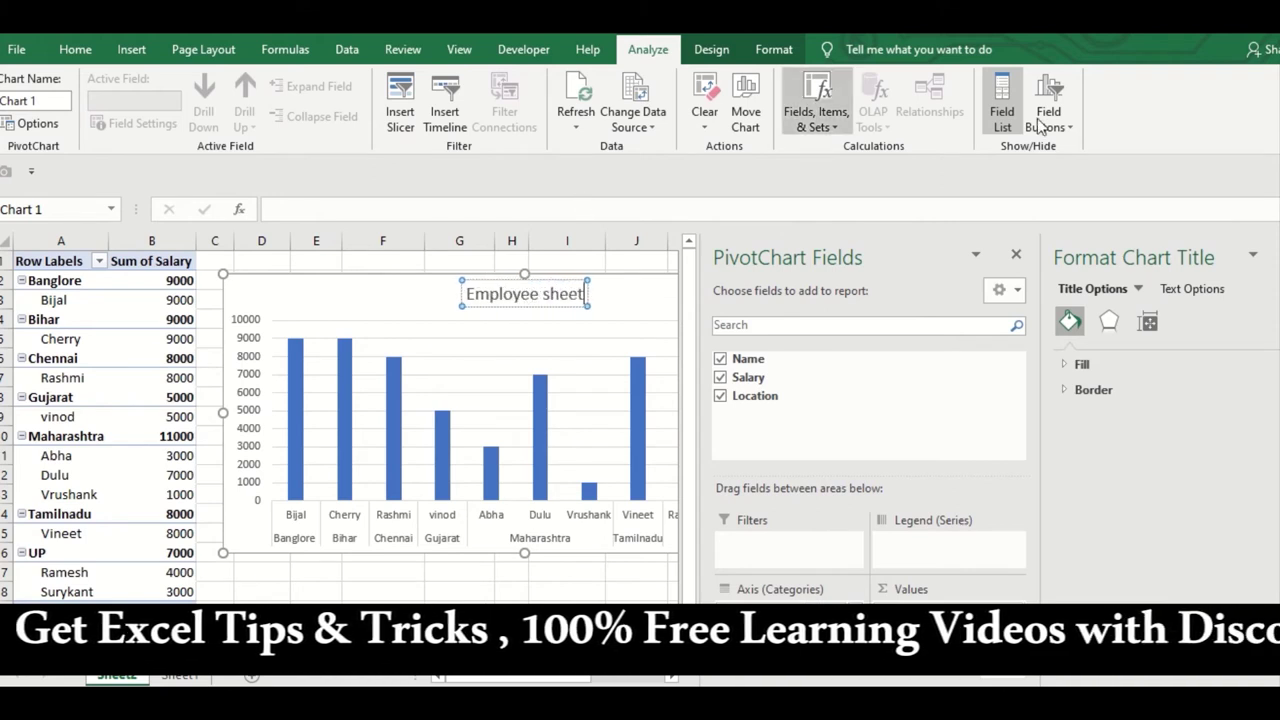
Turn on Data Labels so each employee's salary appears above its column
left_click(555, 590)
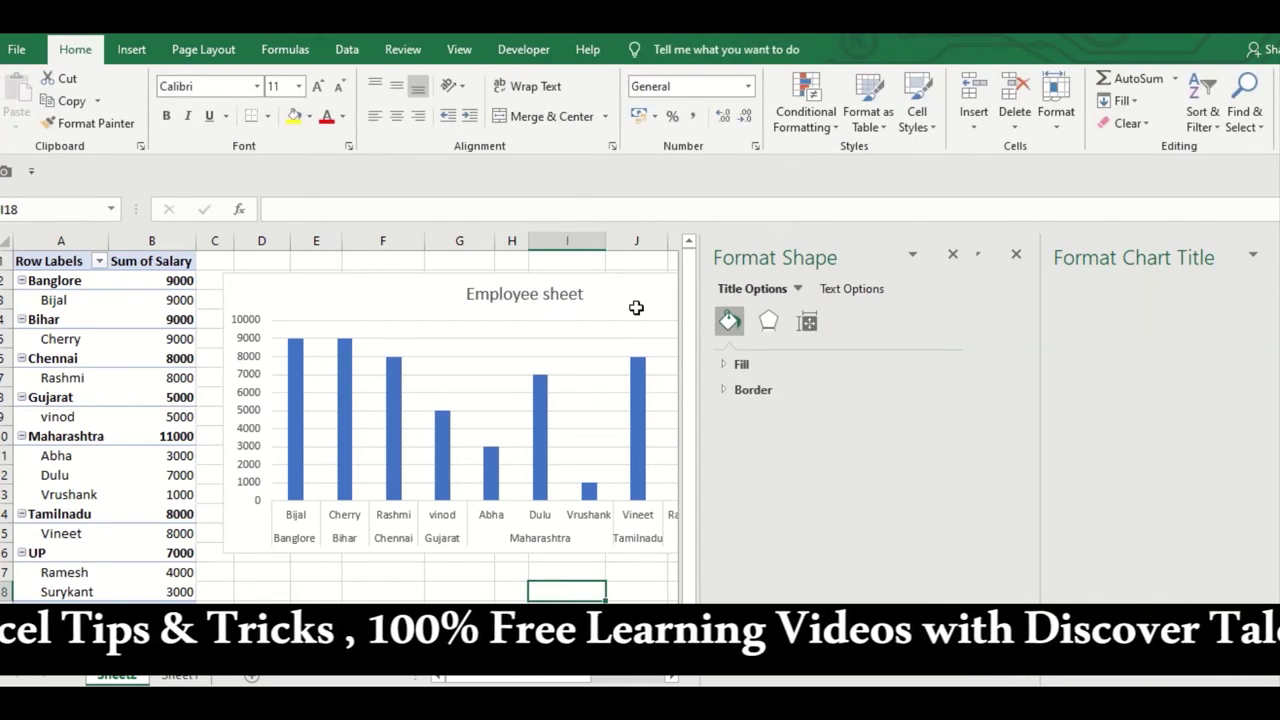
left_click(640, 296)
double_click(747, 312)
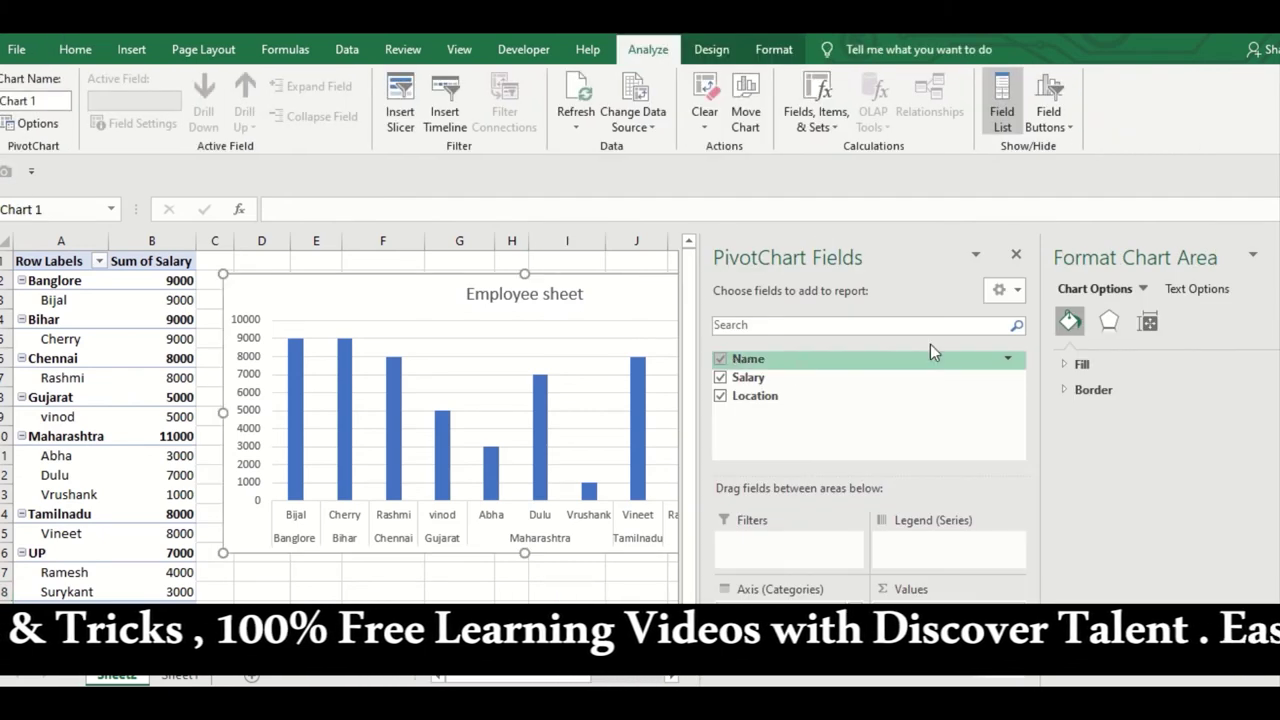
left_click(1272, 257)
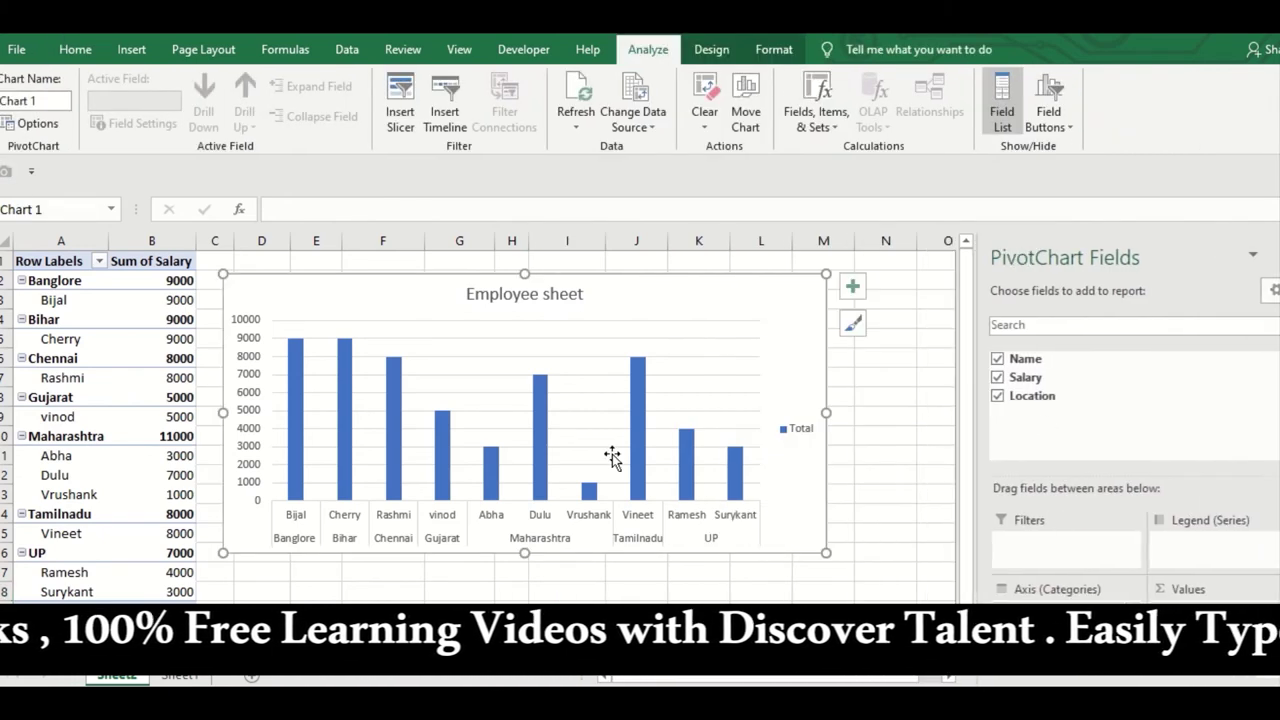
left_click(852, 287)
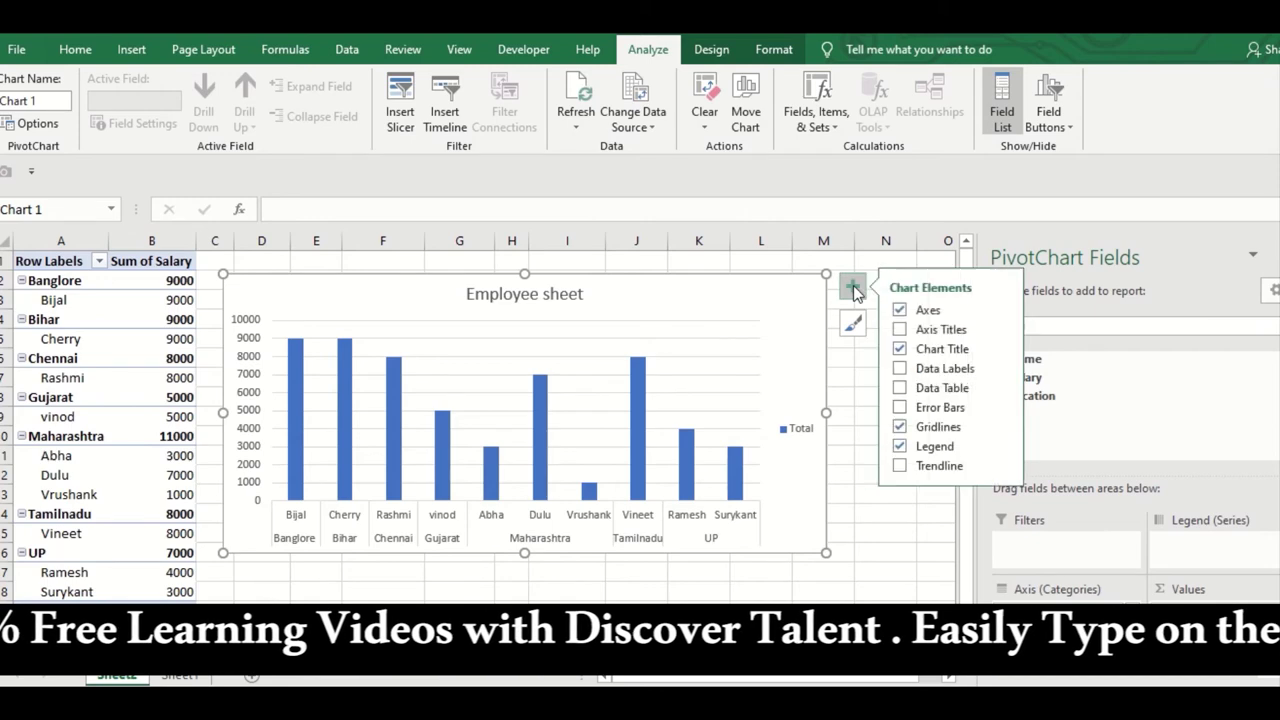
left_click(901, 368)
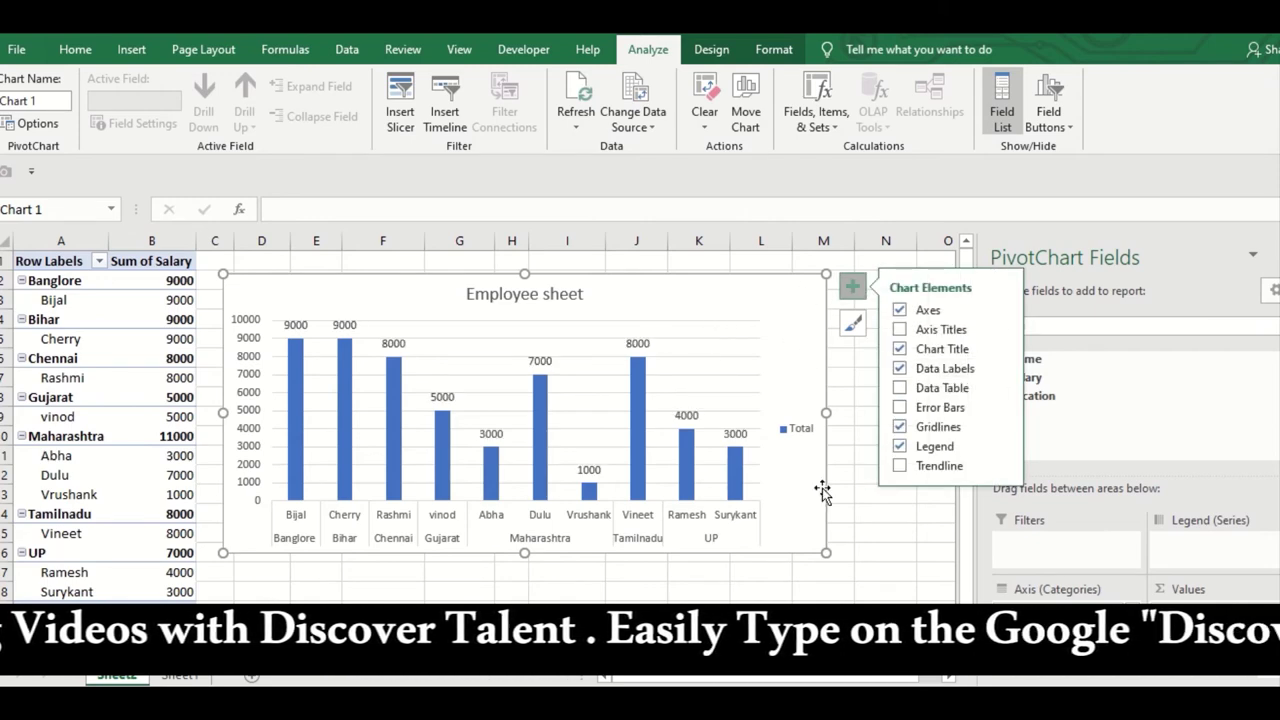
left_click(818, 591)
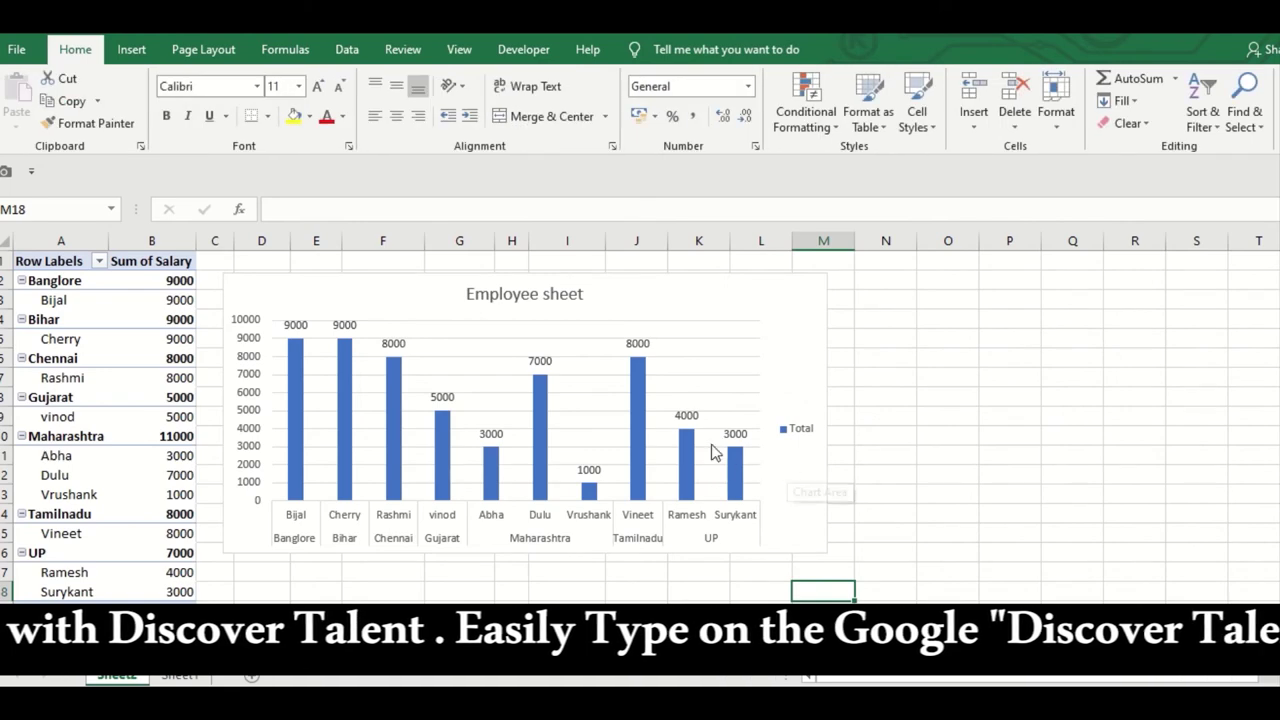
Scroll around the sheet to review the labelled Employee sheet chart
scroll(740, 458, "up", 4, "ctrl")
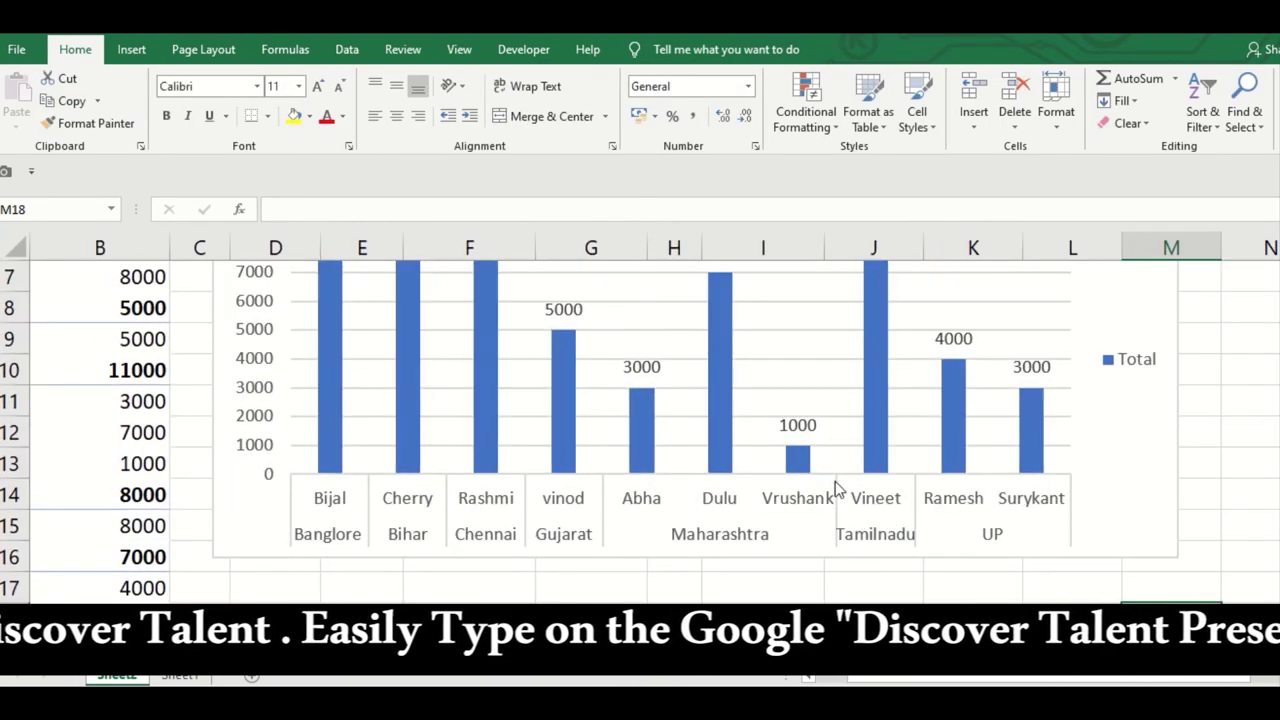
scroll(835, 481, "up", 2)
scroll(853, 515, "down", 2)
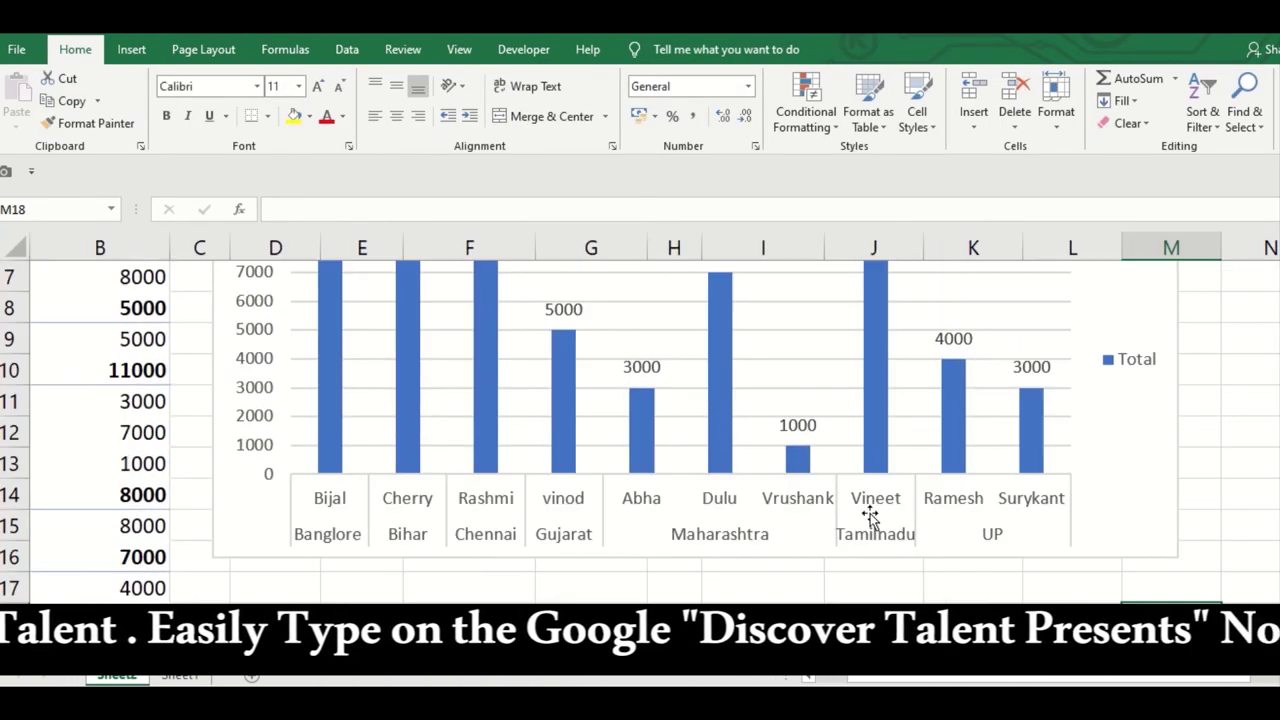
scroll(920, 530, "up", 2)
scroll(910, 533, "down", 1)
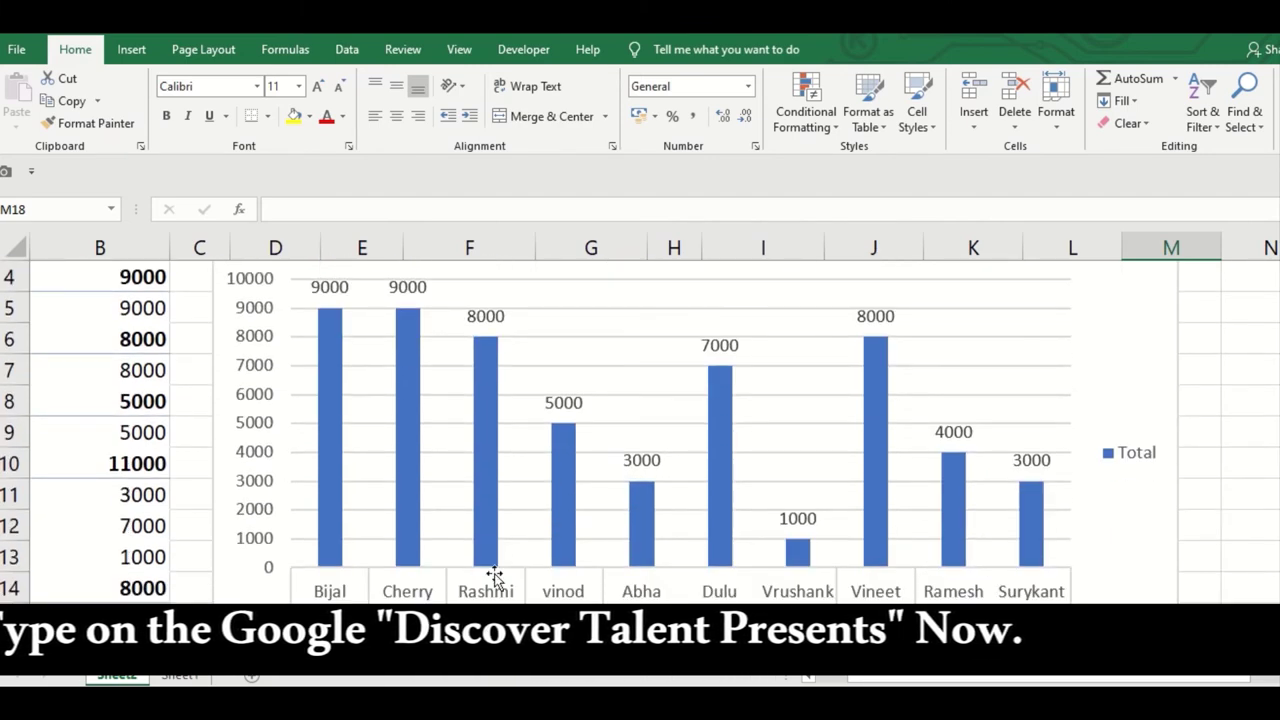
scroll(505, 592, "down", 4, "ctrl")
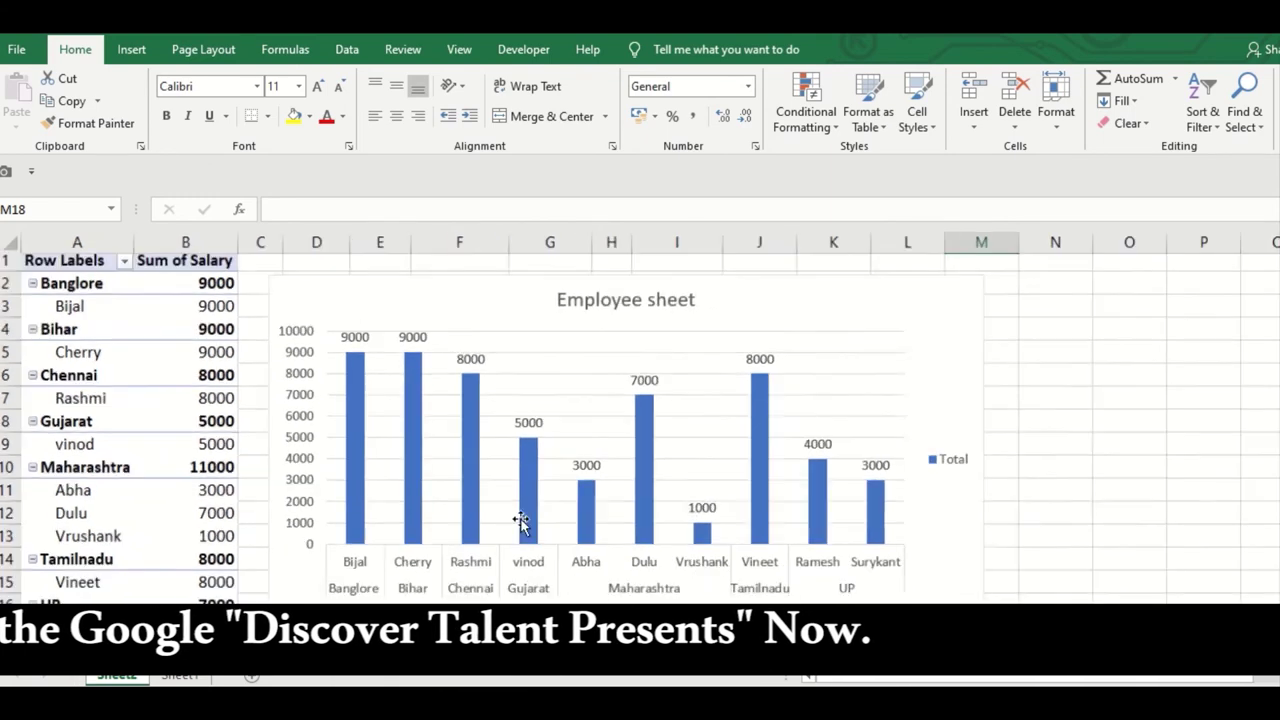
left_click(180, 676)
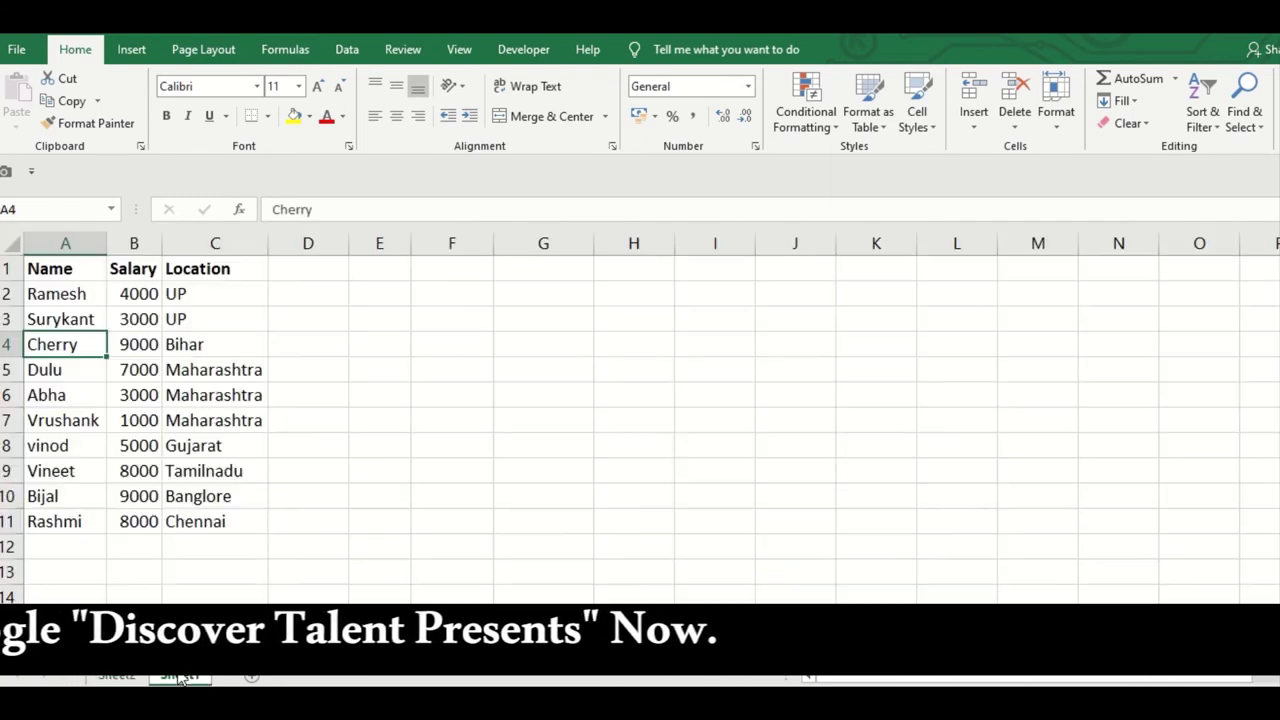
left_click(133, 52)
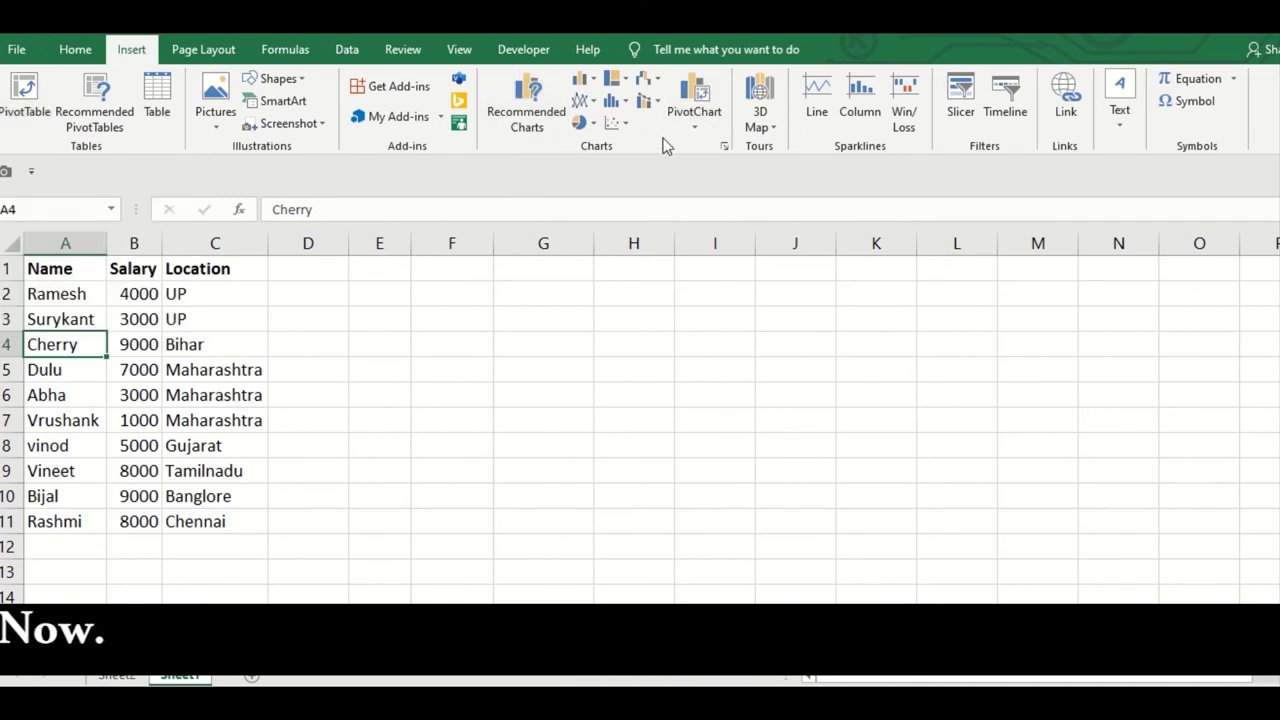
left_click(527, 118)
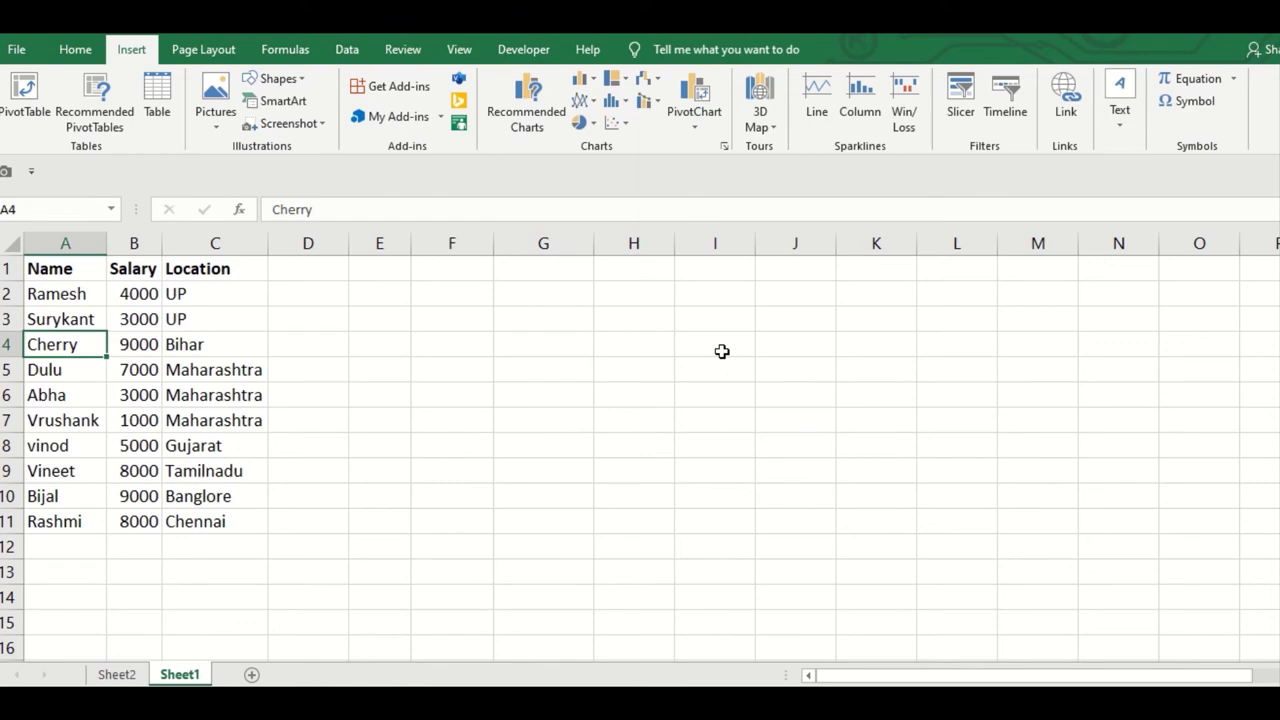
left_click(116, 674)
left_click(397, 312)
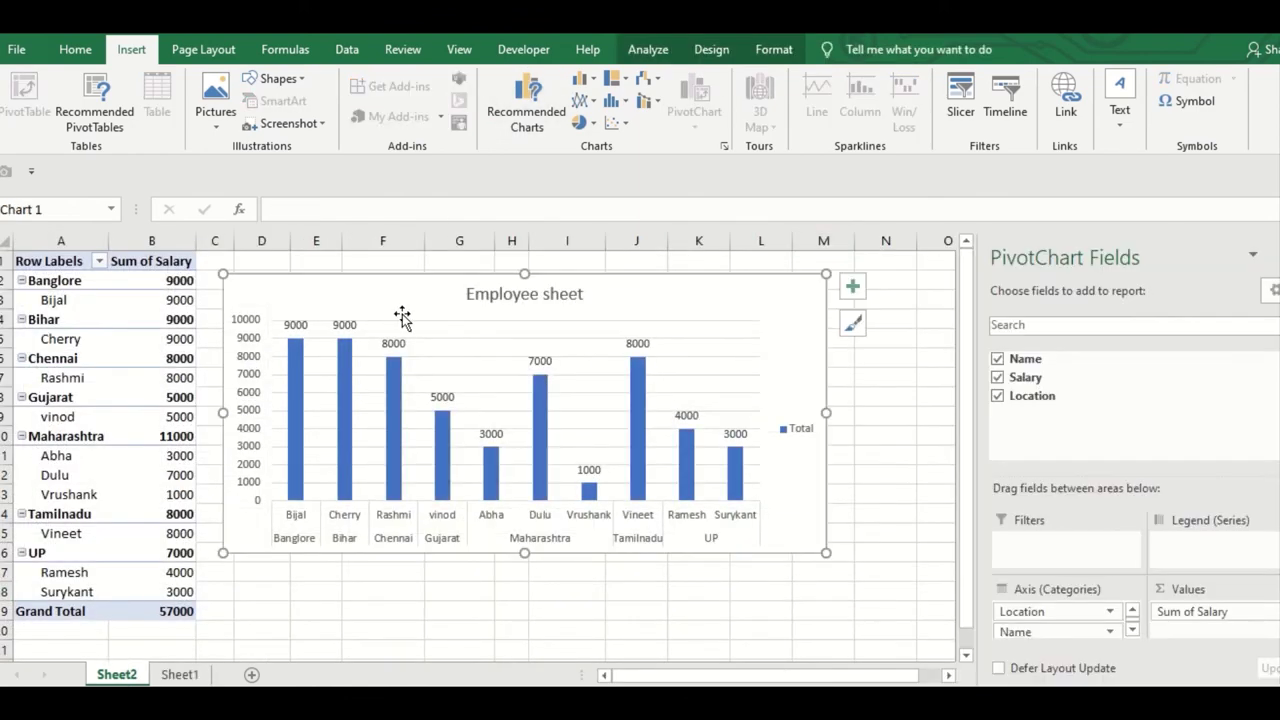
mouse_move(389, 439)
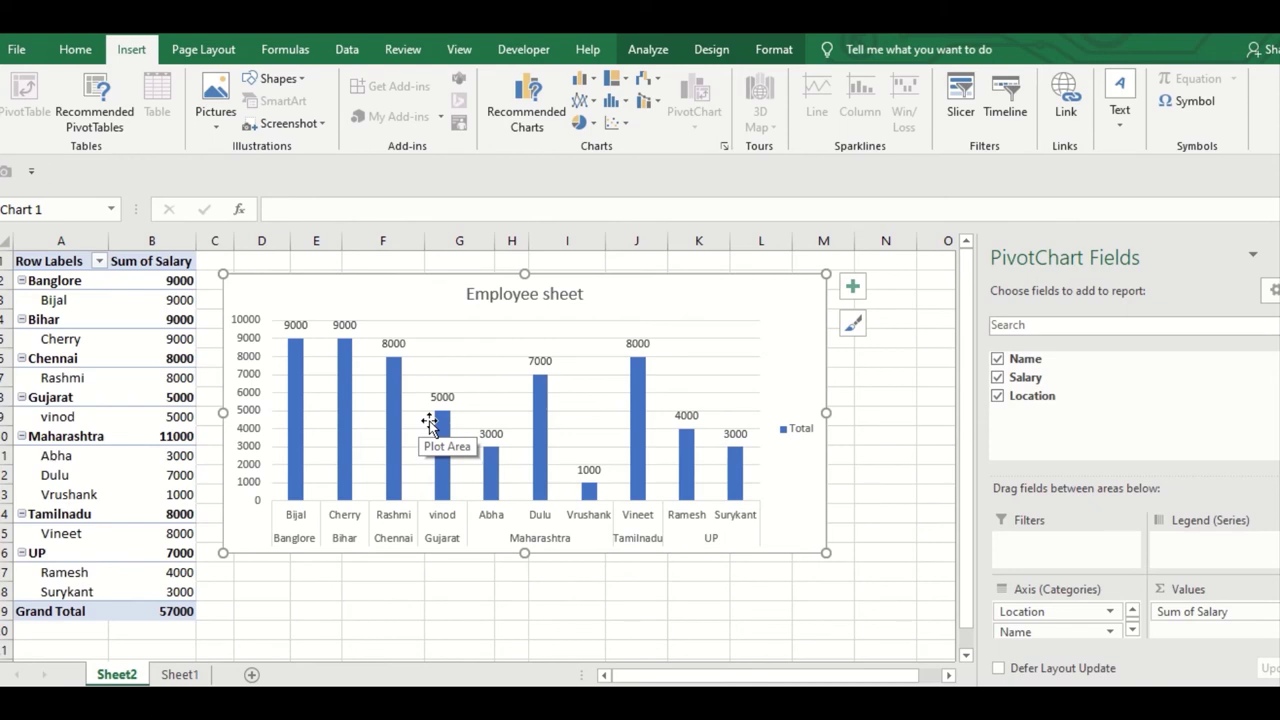
left_click(180, 675)
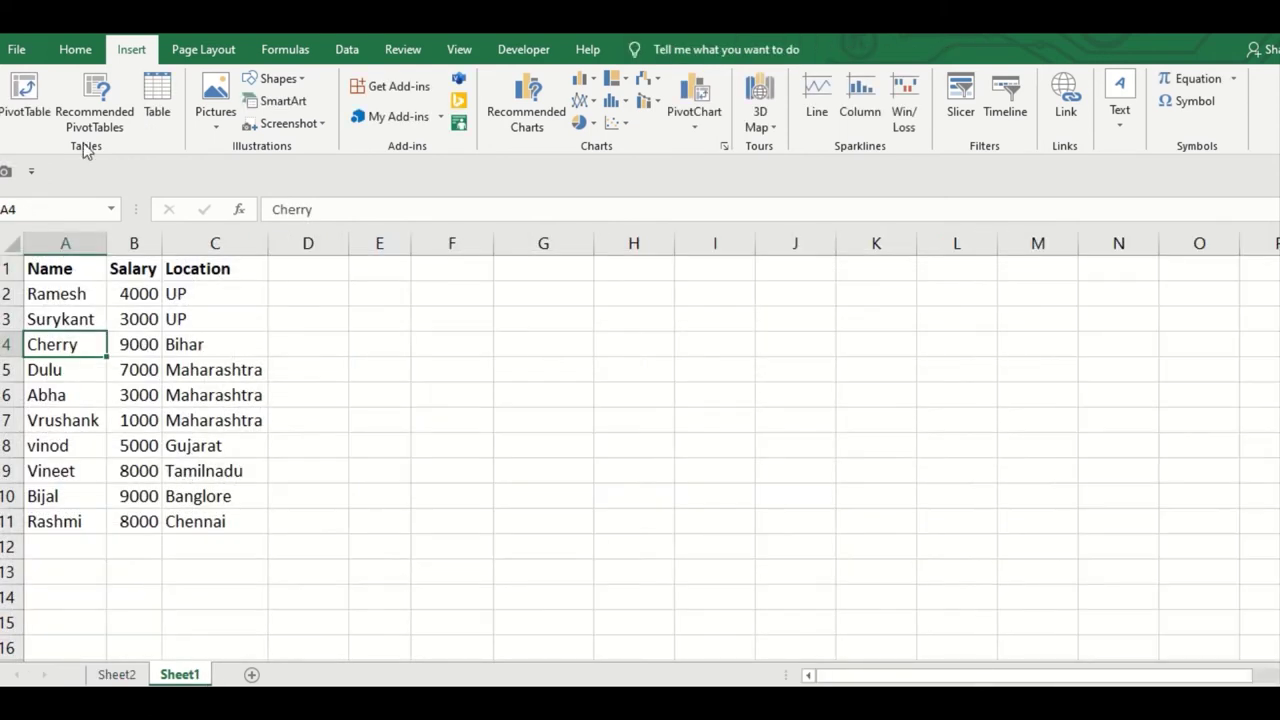
Insert the recommended Sum of Salary by Location PivotTable on a new sheet
left_click(117, 117)
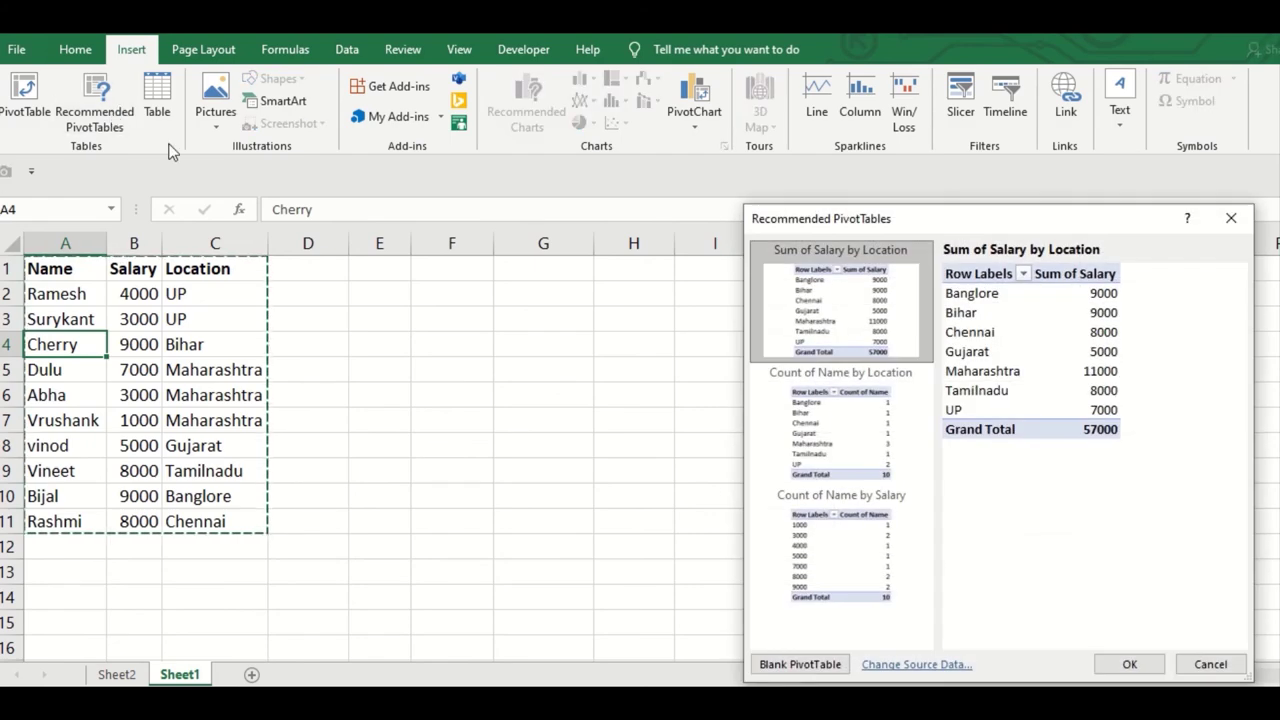
left_click_drag(1080, 223, 723, 190)
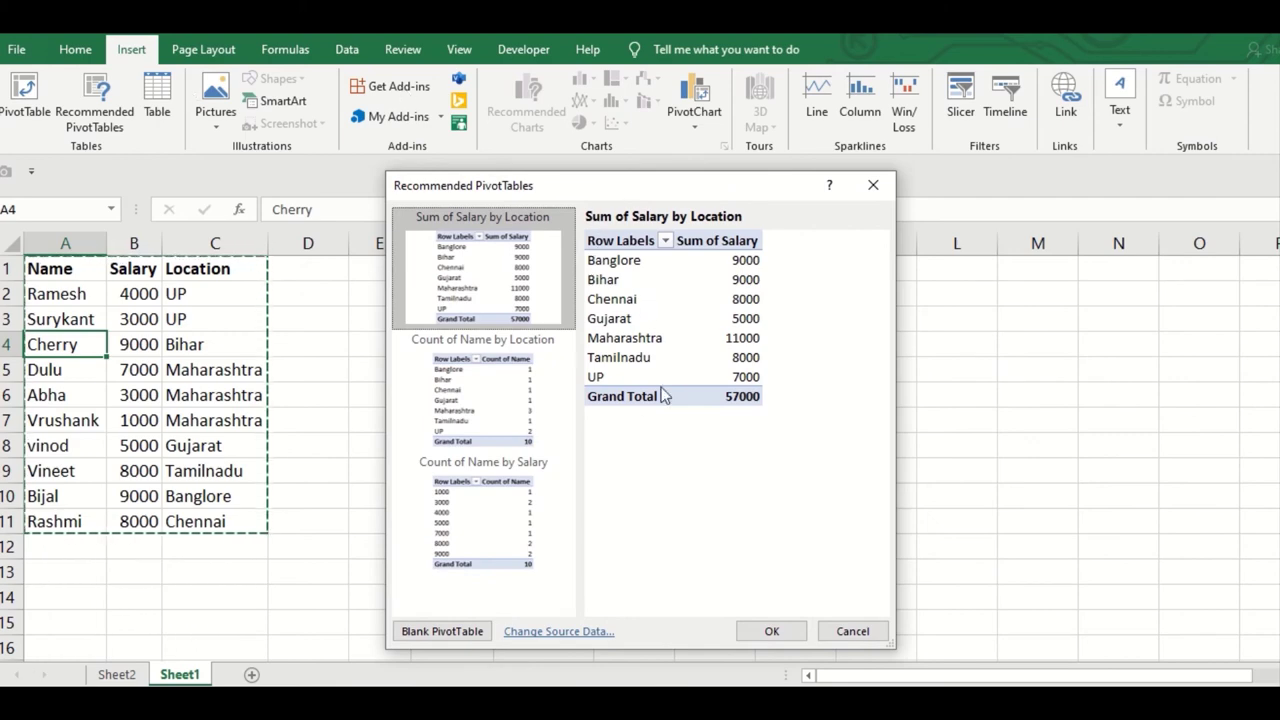
left_click(777, 627)
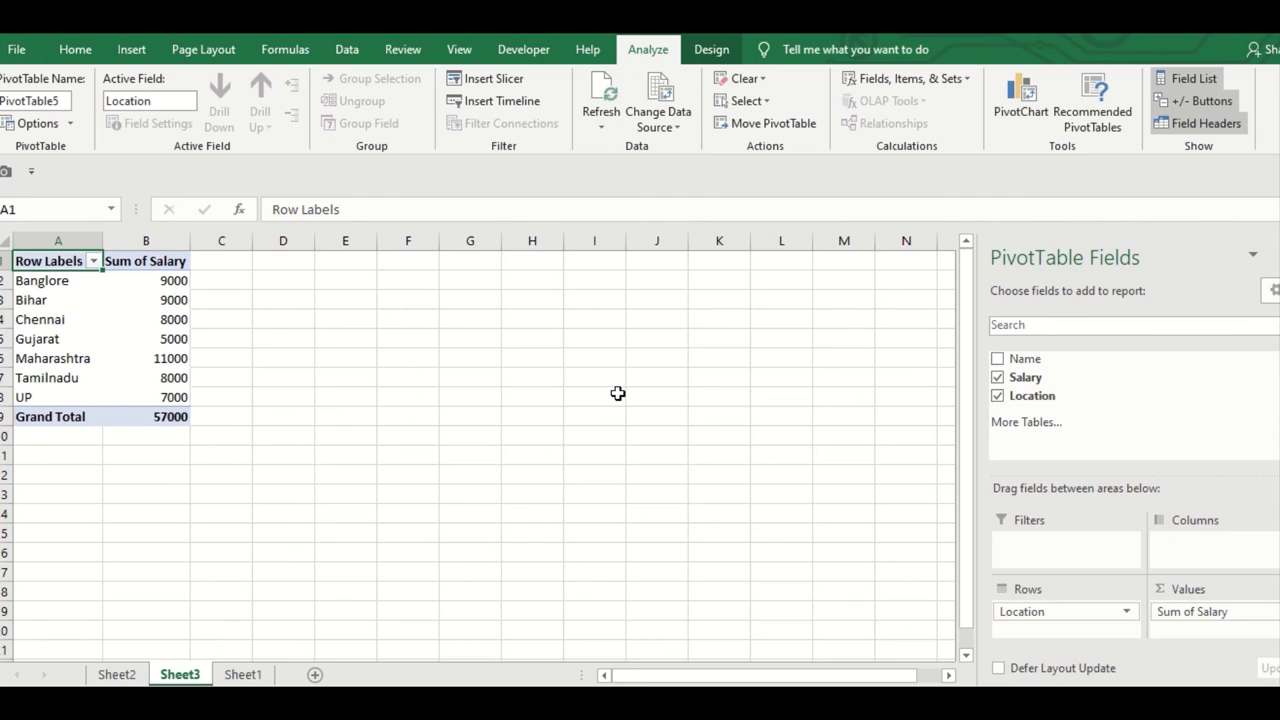
Rename the PivotTable from PivotTable5 to TEST
double_click(65, 100)
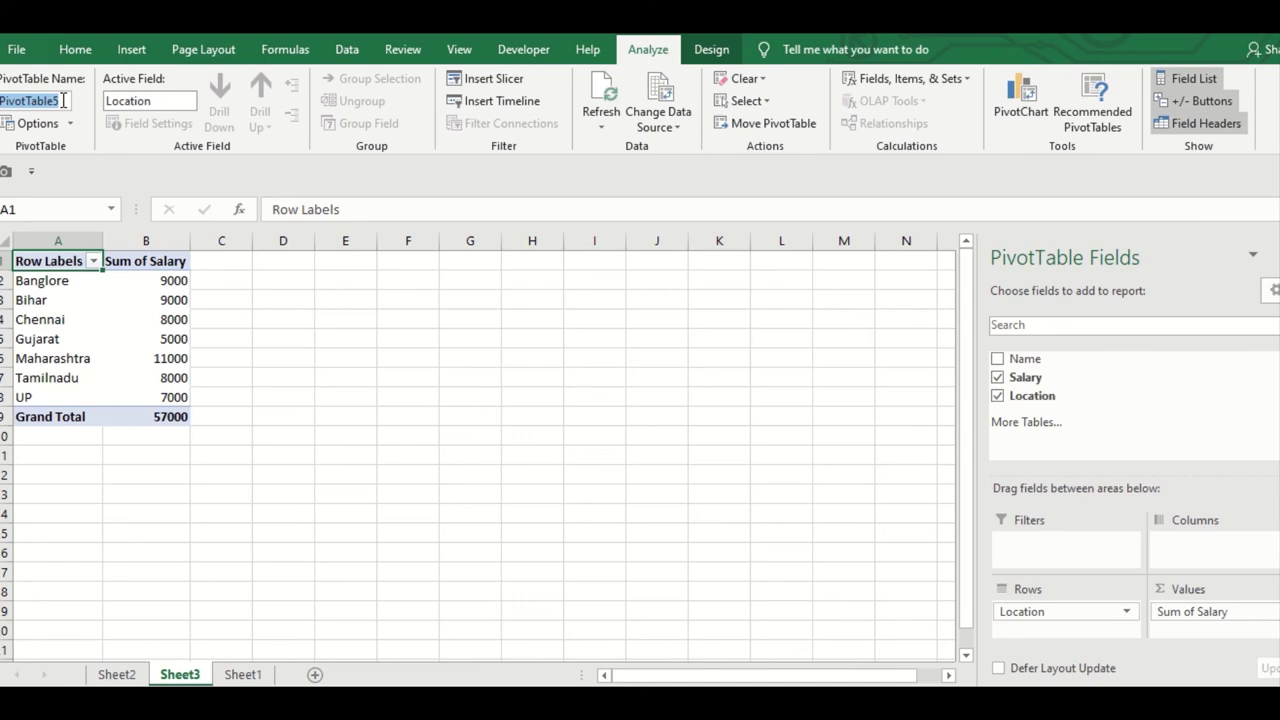
type("TEST")
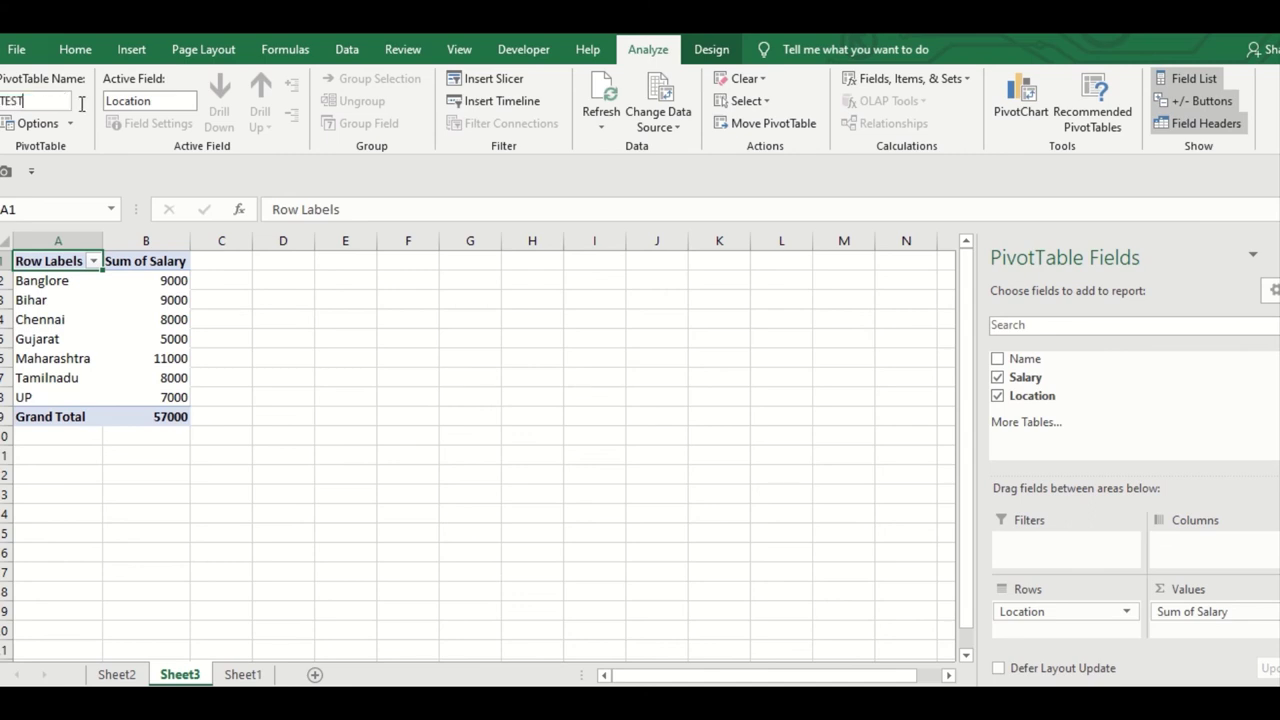
left_click(226, 412)
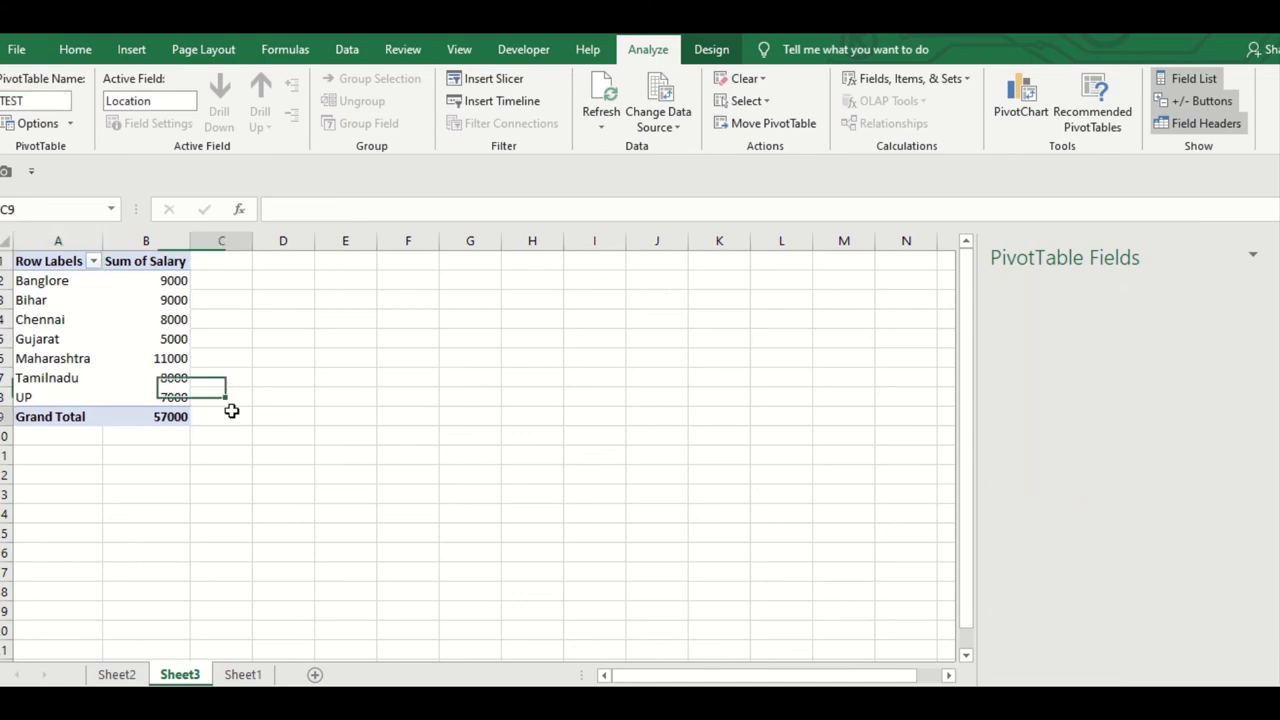
Select the Gujarat salary value and the Bihar through Tamilnadu location labels
left_click(157, 343)
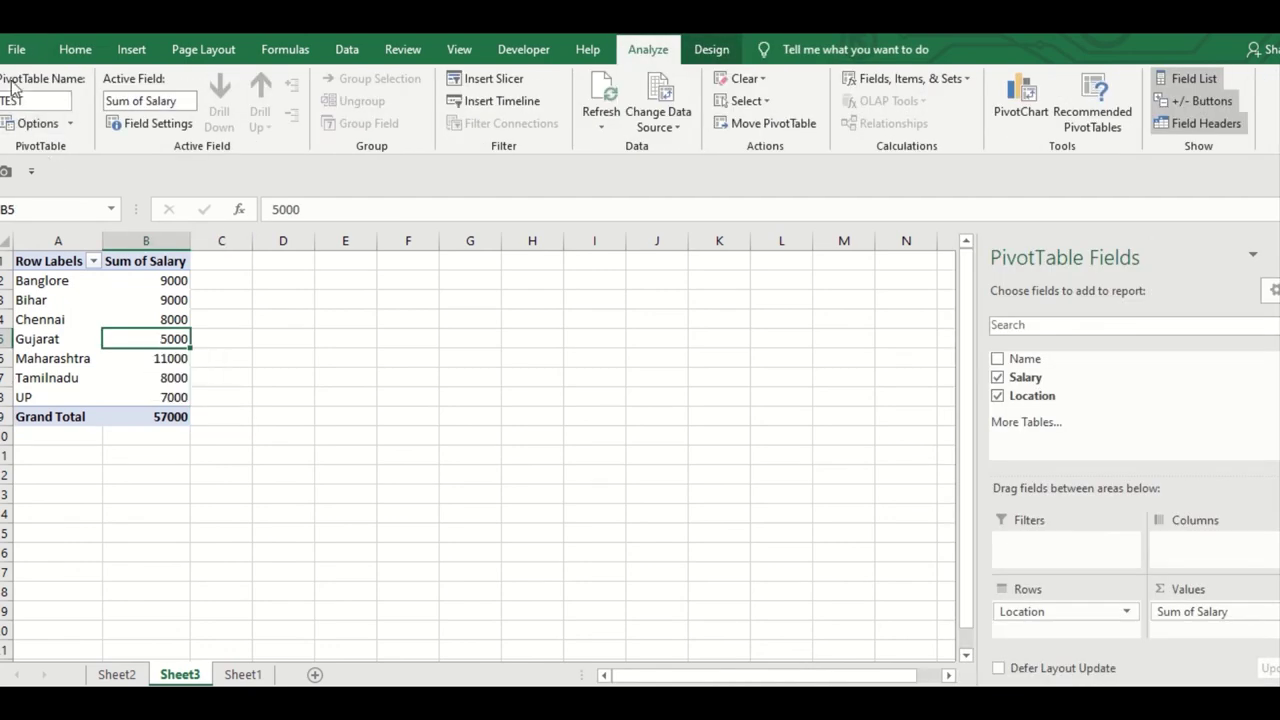
left_click(68, 303)
left_click_drag(72, 319, 80, 357)
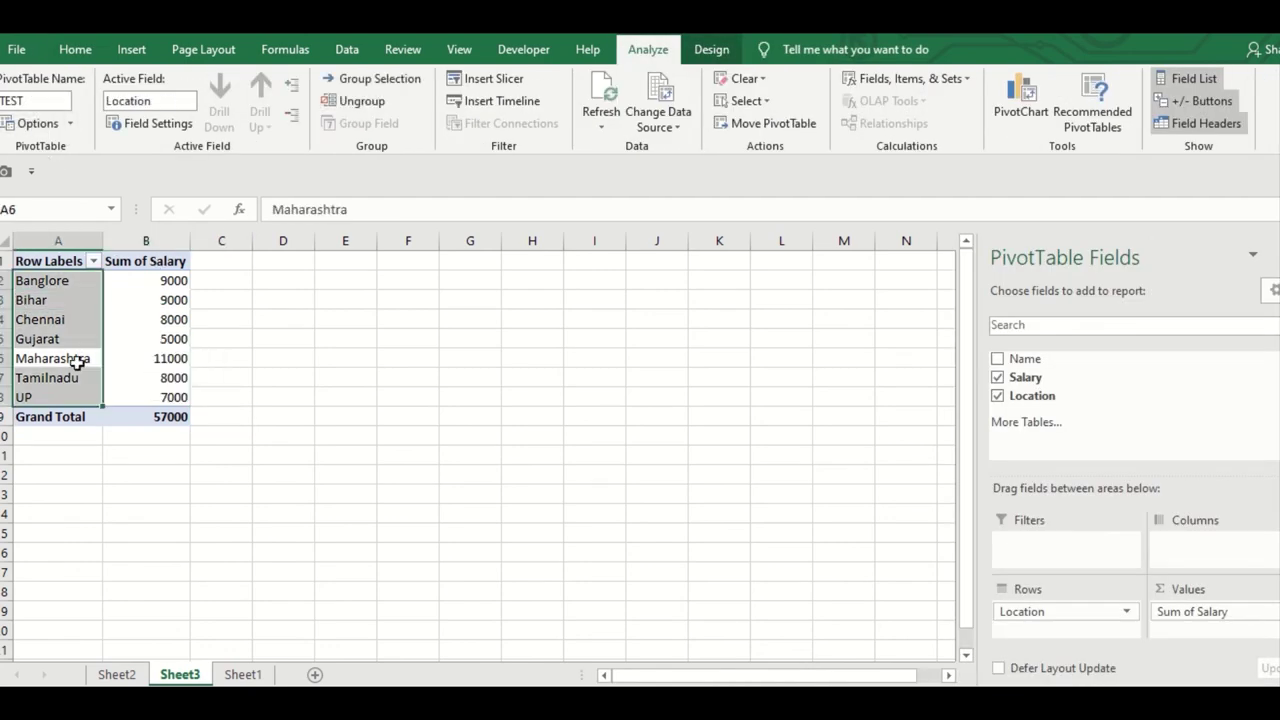
left_click(84, 386)
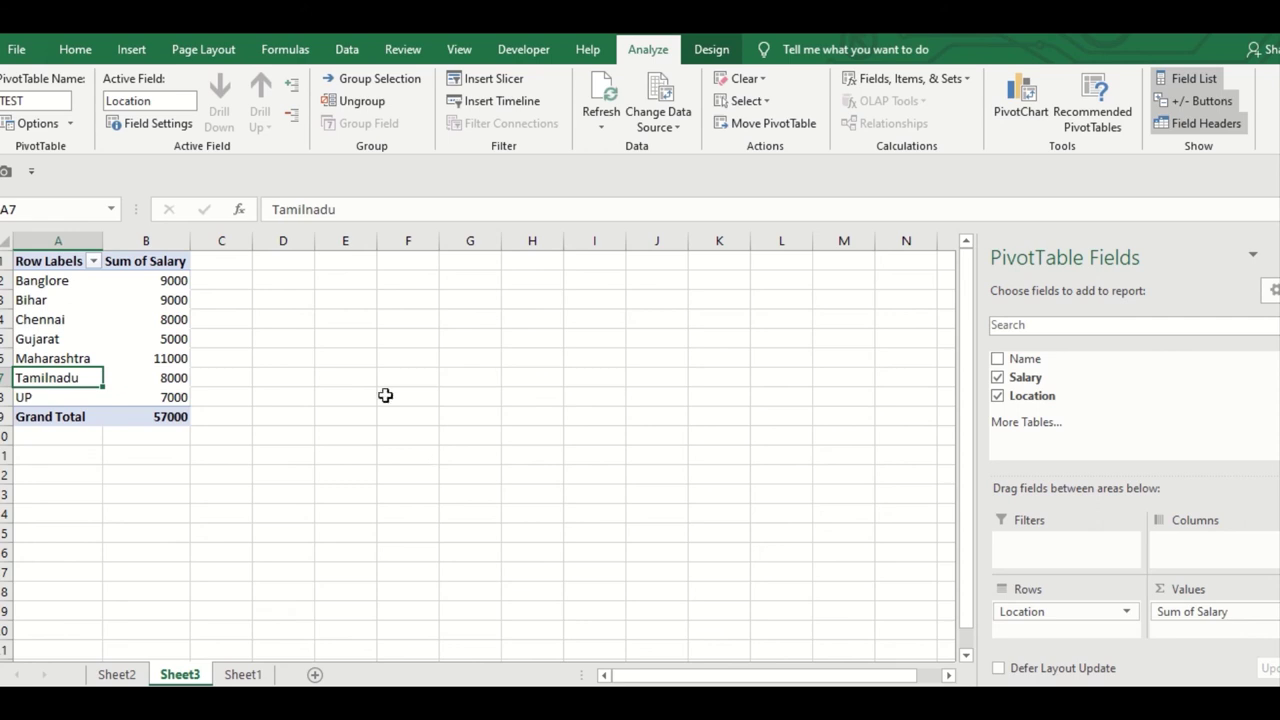
On Sheet1, open Create Table for the salary data range $A$1:$C$11 with headers
left_click(42, 101)
left_click(245, 675)
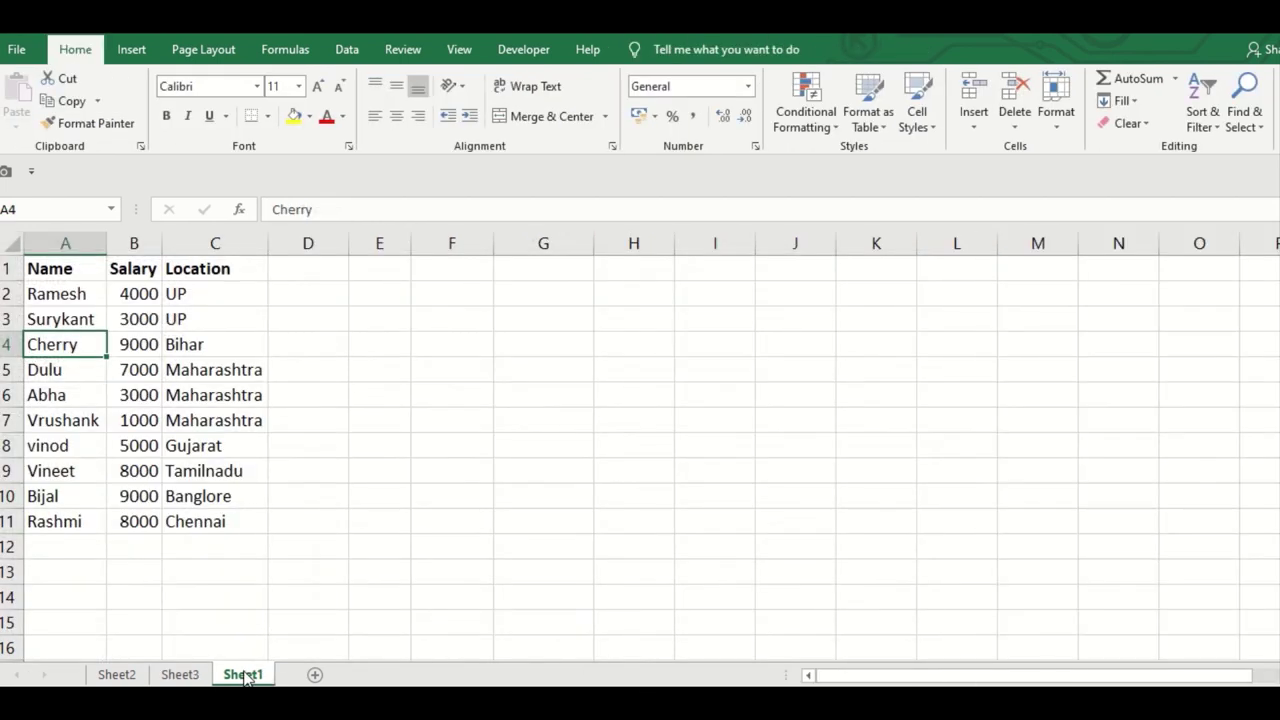
left_click(165, 316)
left_click(140, 50)
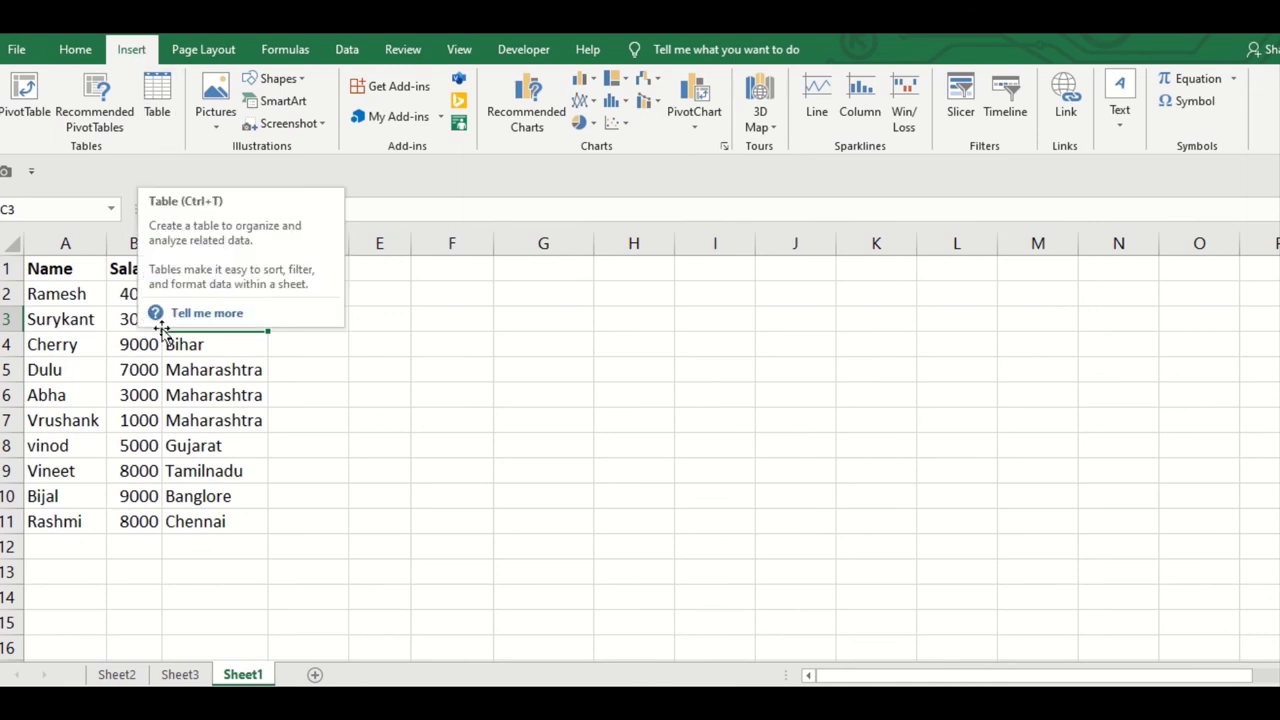
left_click(112, 395)
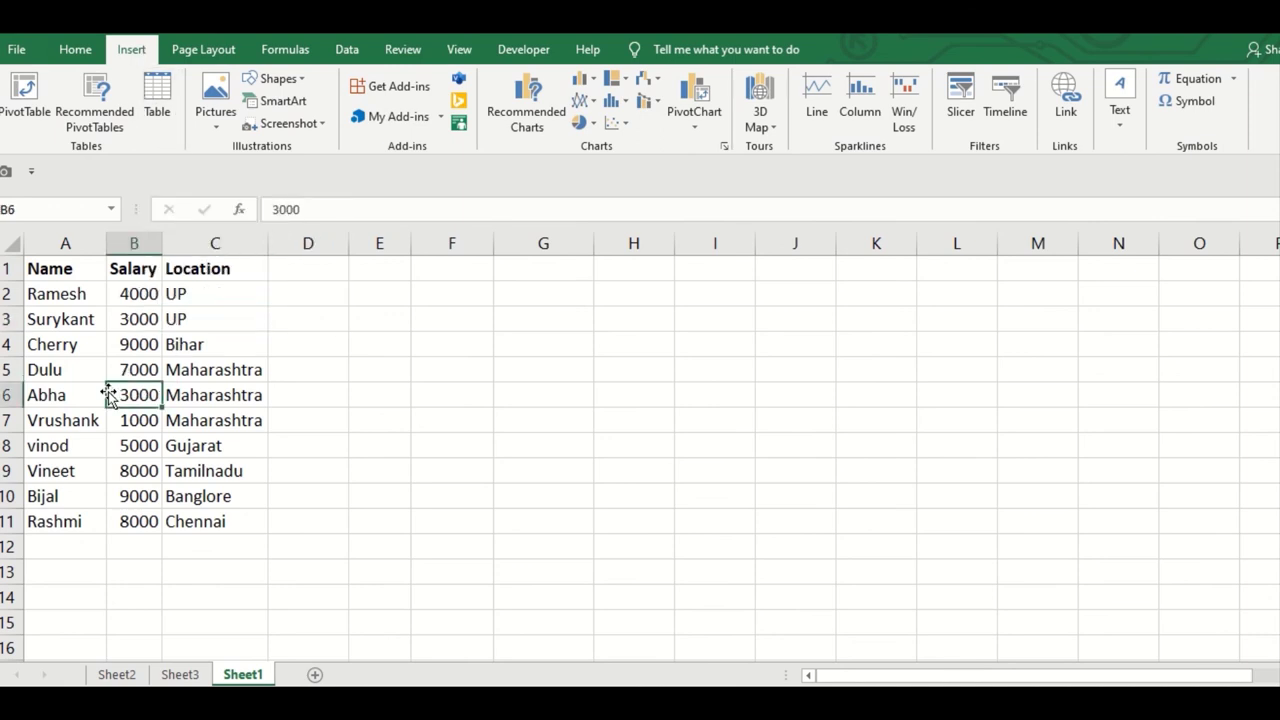
left_click(165, 115)
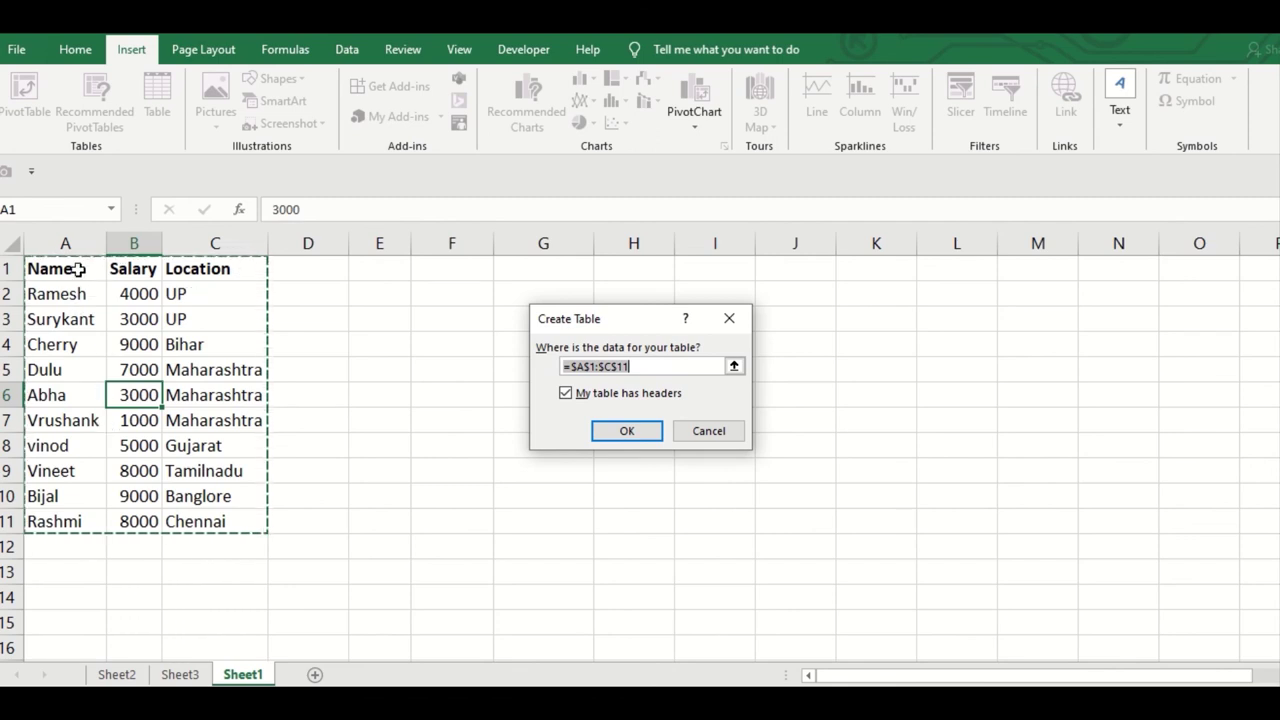
Create the table from A1:C11 and apply the black banded table style
left_click(639, 431)
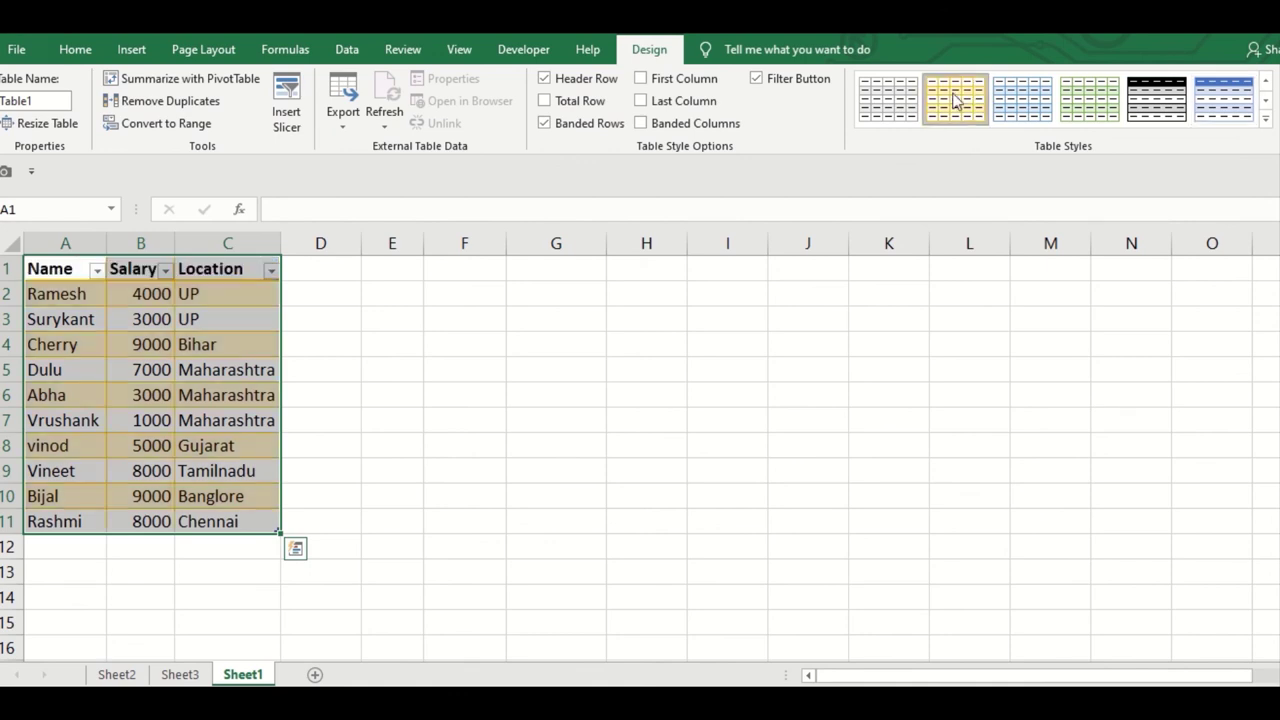
left_click(1176, 103)
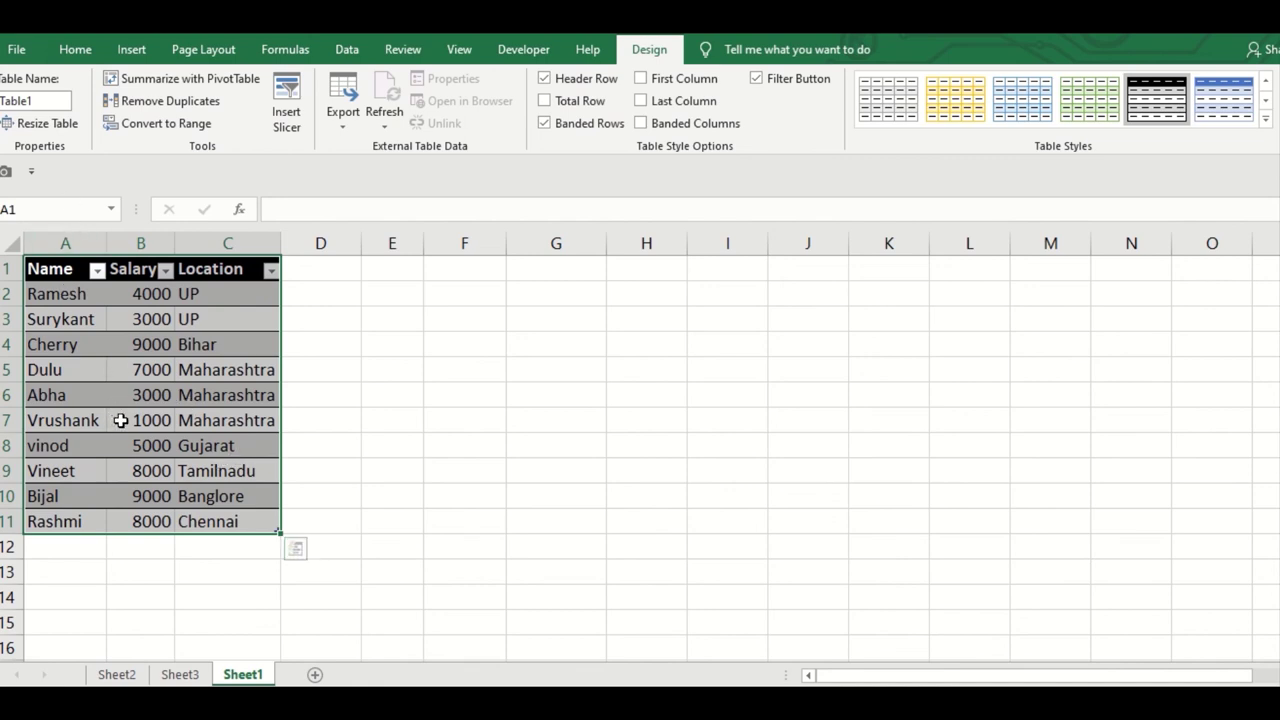
Replace the salary table's default table name with 'TEST'
left_click(49, 96)
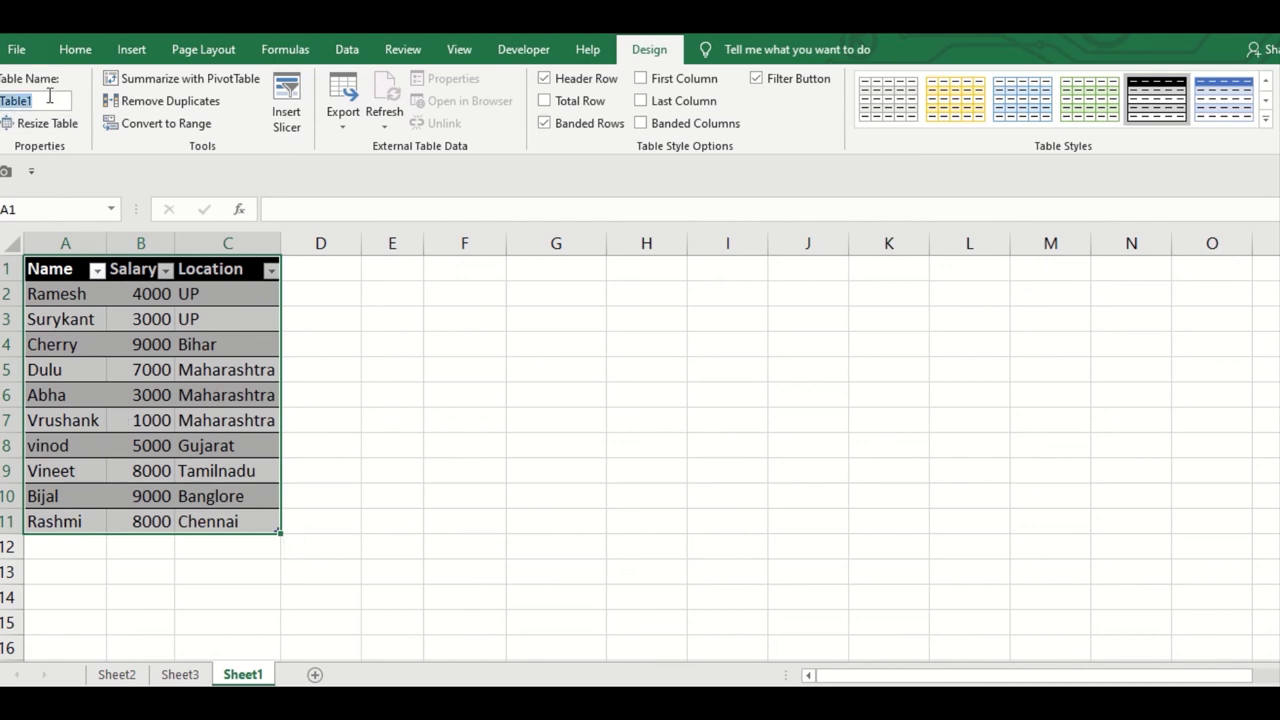
type("TEST")
left_click(369, 419)
left_click(227, 369)
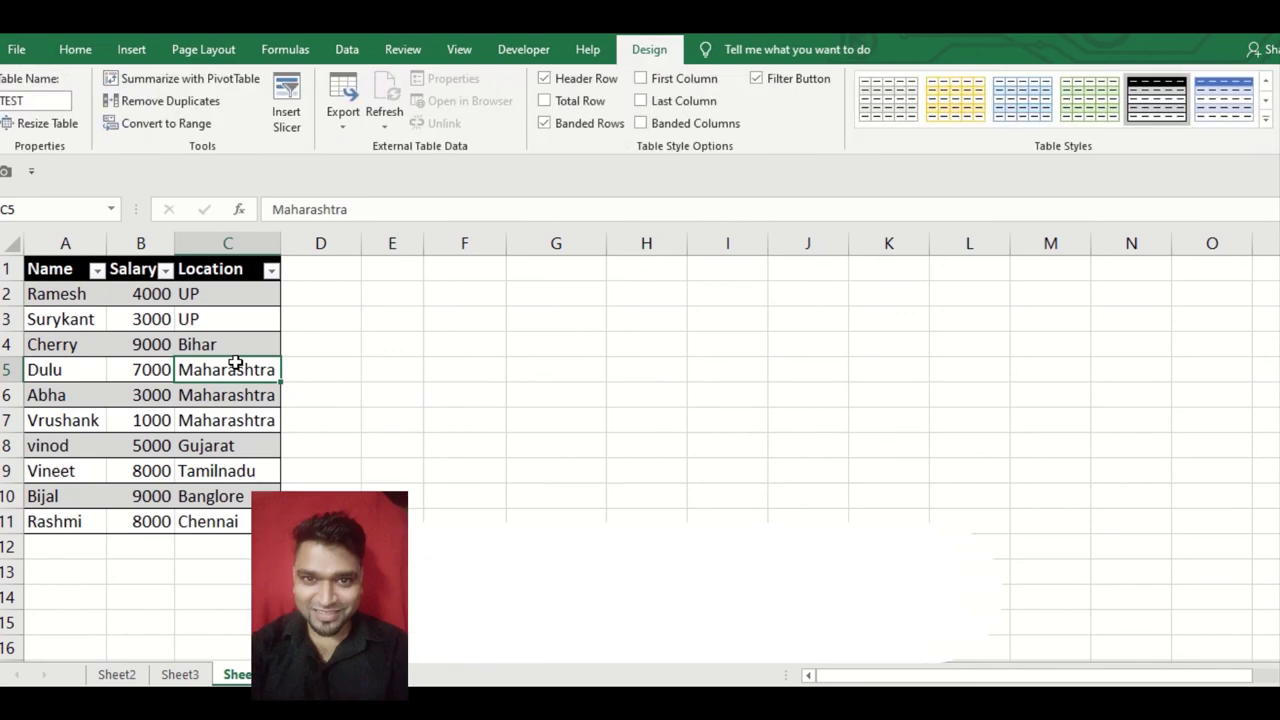
left_click(131, 49)
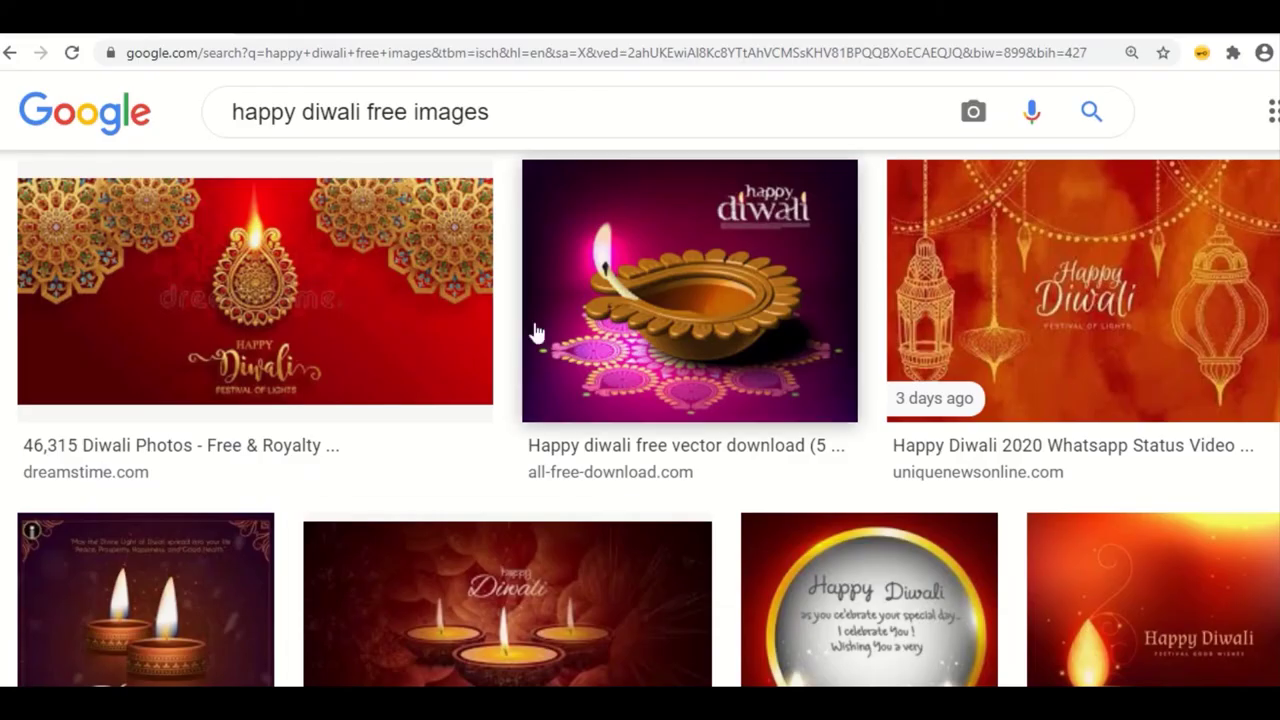
scroll(537, 400, "down", 3)
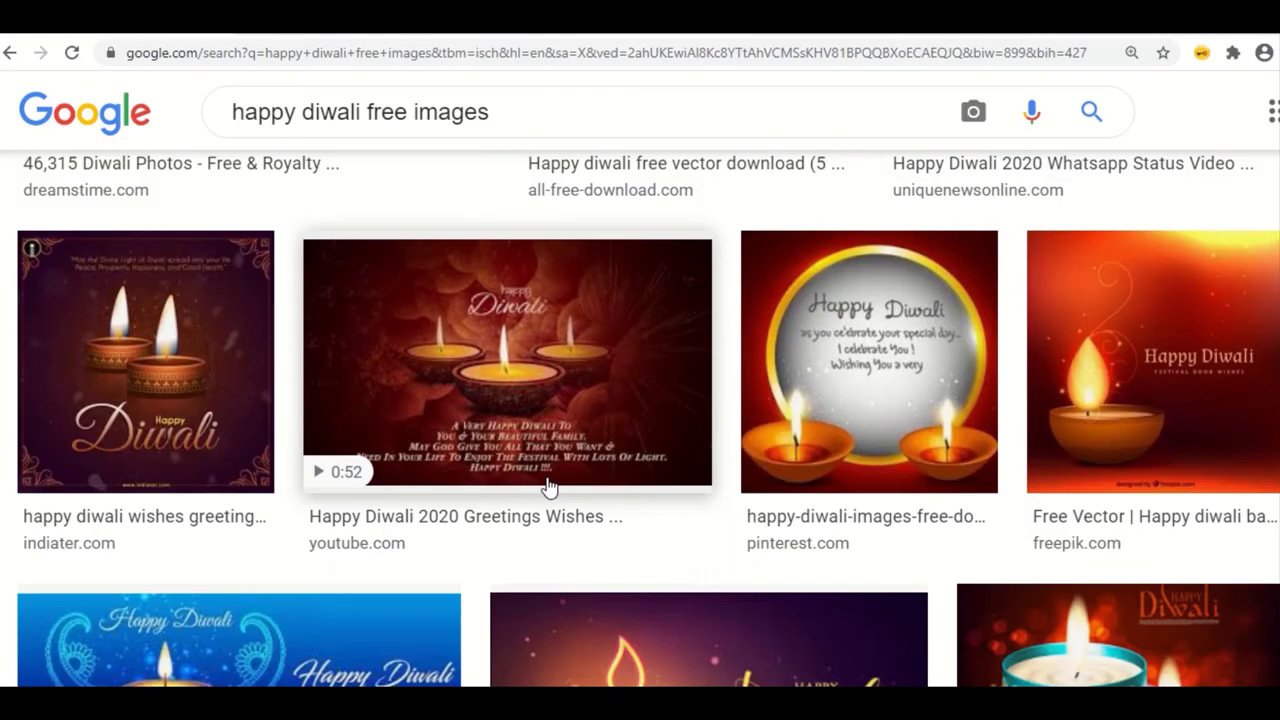
scroll(550, 500, "down", 3)
scroll(560, 517, "down", 3)
scroll(560, 519, "down", 3)
scroll(562, 520, "down", 5)
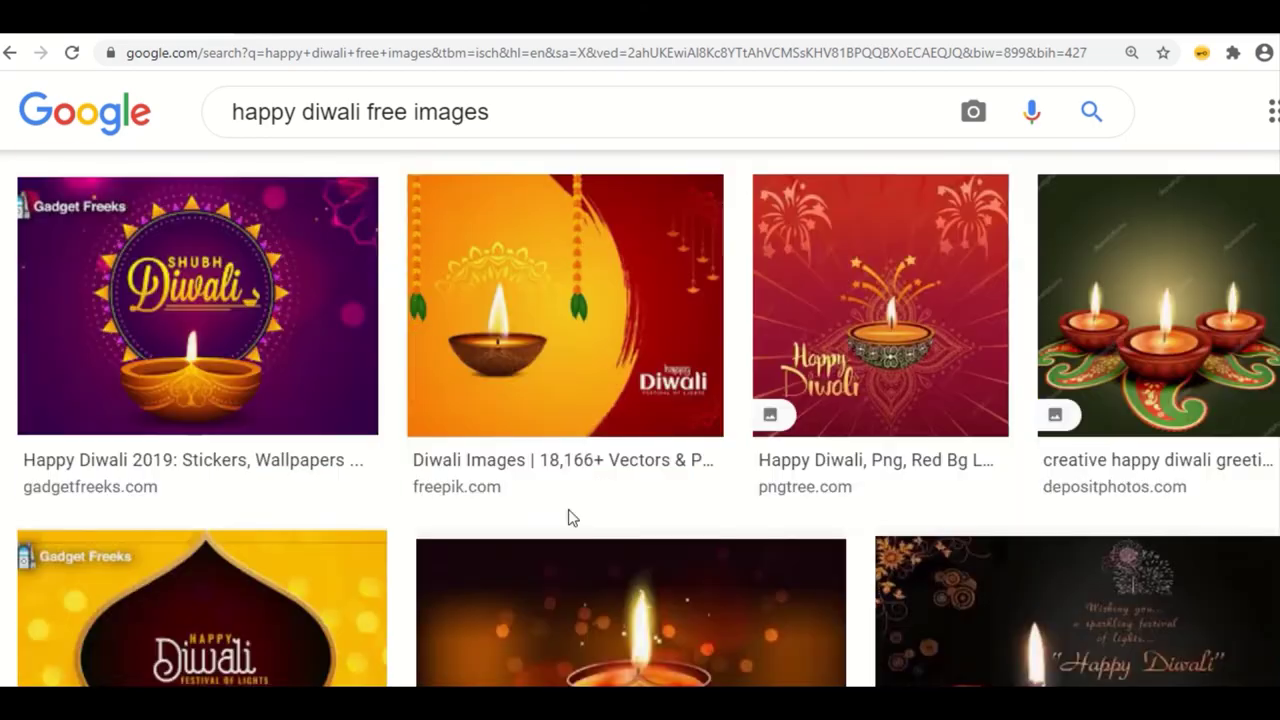
scroll(567, 518, "down", 3)
scroll(573, 515, "down", 3)
scroll(575, 517, "down", 3)
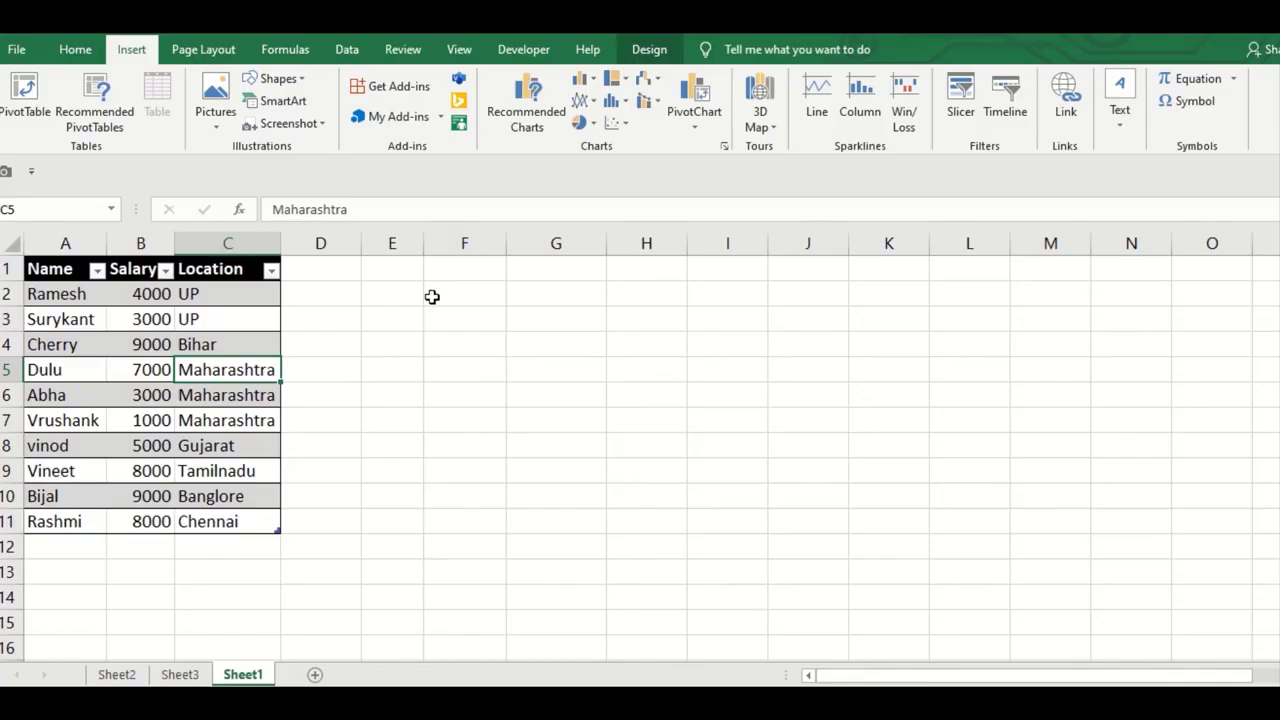
left_click(432, 297)
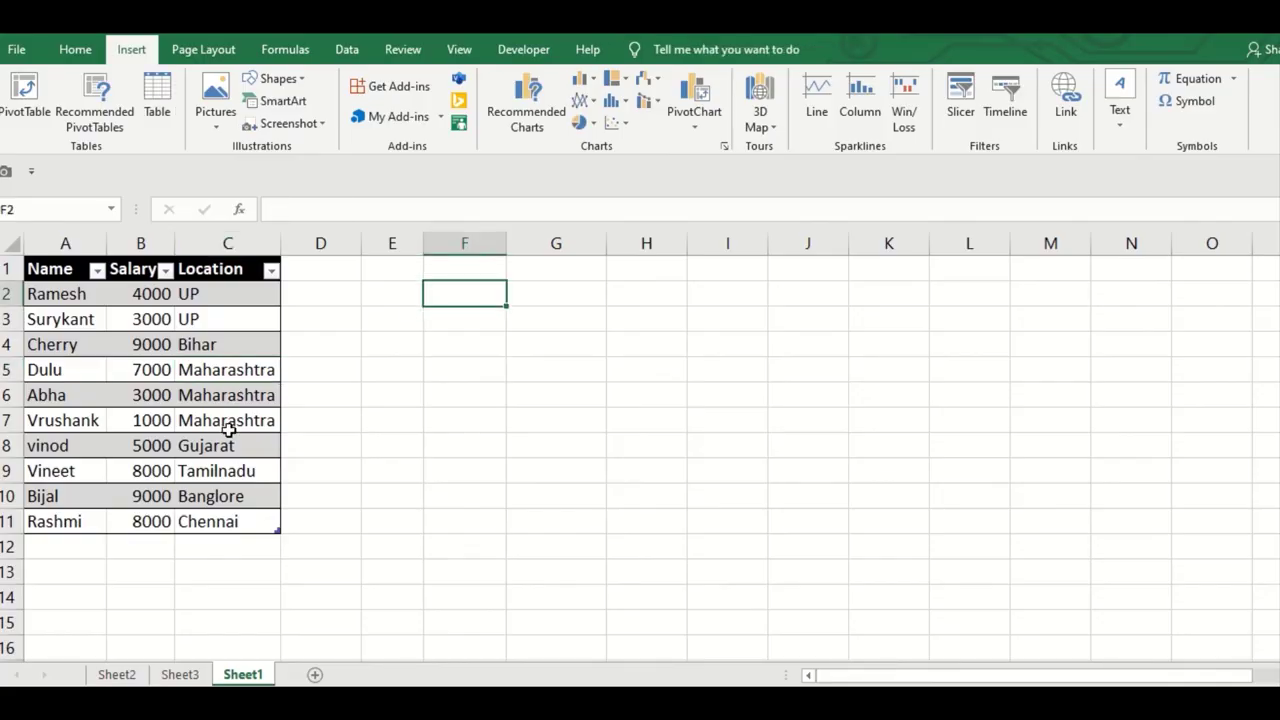